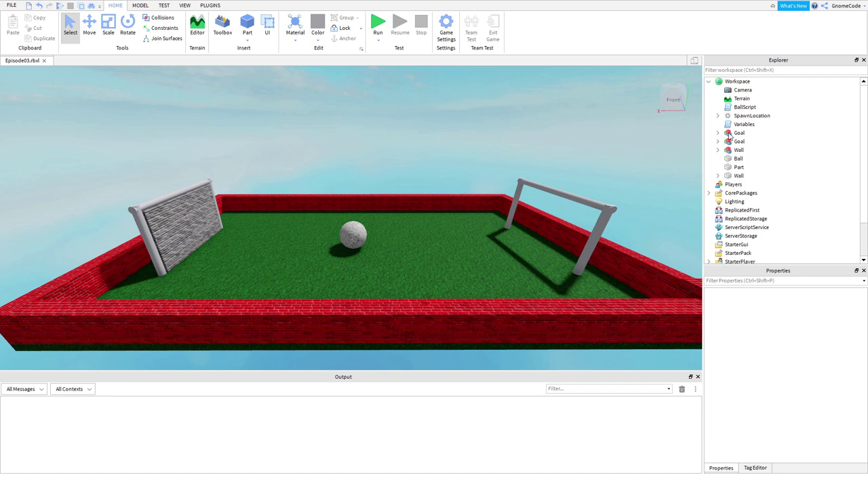
# Disable the Variables and BallScript scripts in Properties
pyautogui.doubleClick(743, 125)
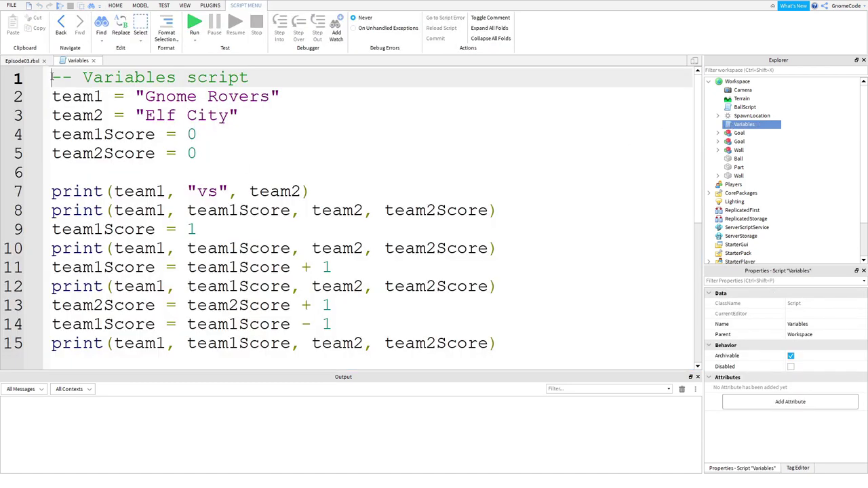
pyautogui.click(95, 62)
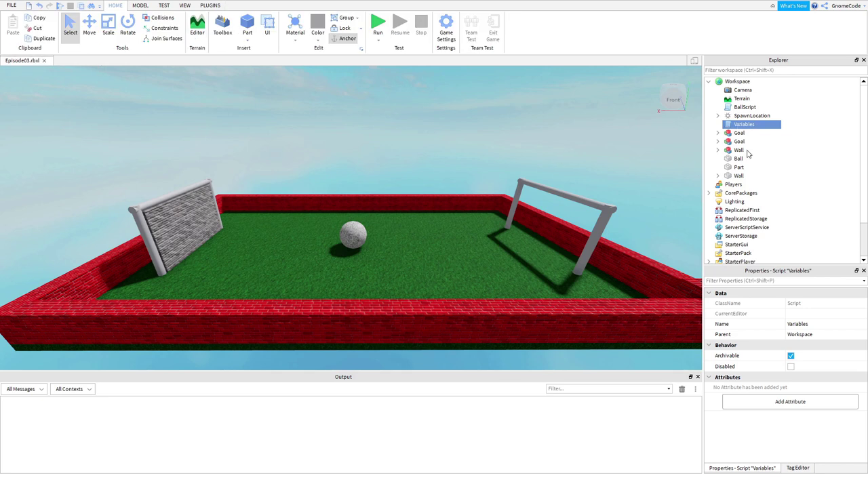
pyautogui.click(790, 367)
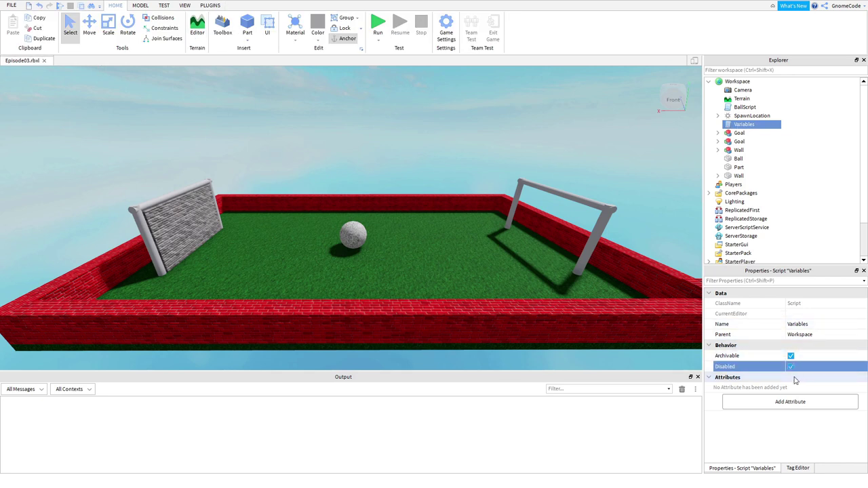
pyautogui.click(745, 107)
pyautogui.click(791, 367)
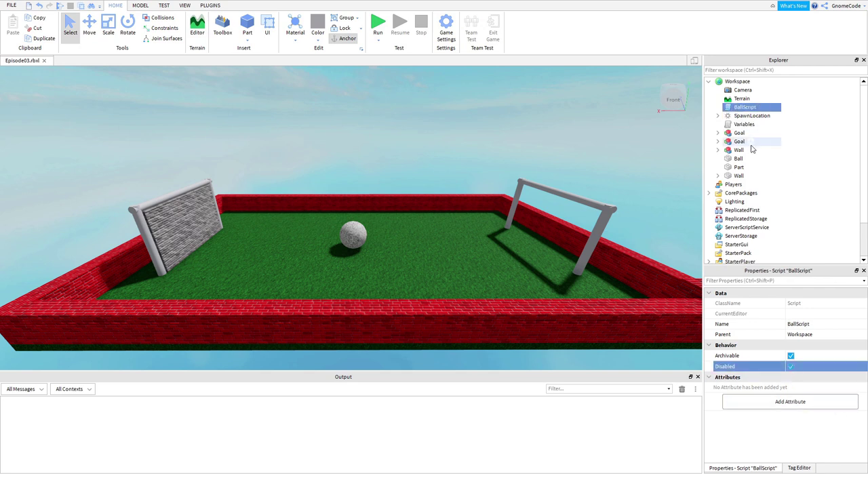
# Insert a new Script under Workspace and rename it CodeBlocks
pyautogui.click(752, 83)
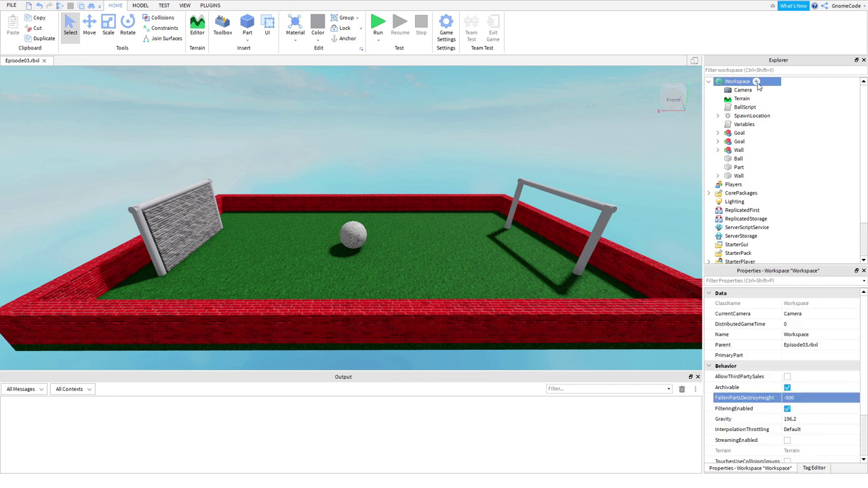
pyautogui.click(757, 82)
pyautogui.click(733, 153)
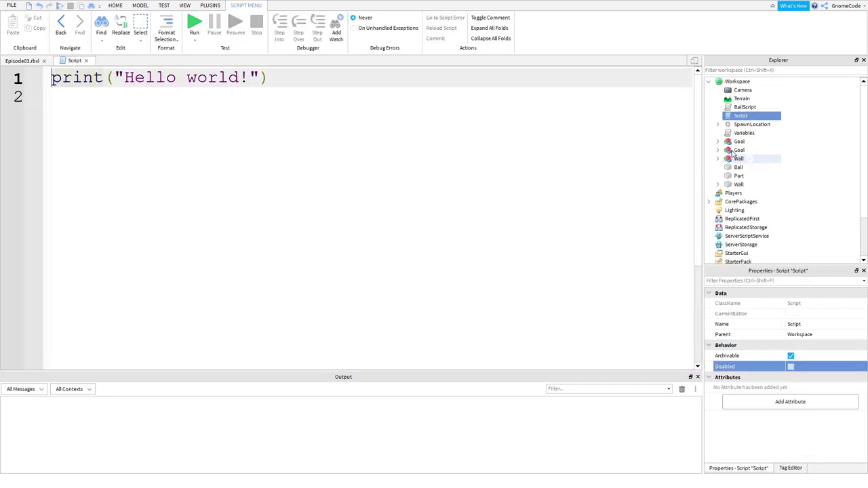
pyautogui.click(817, 325)
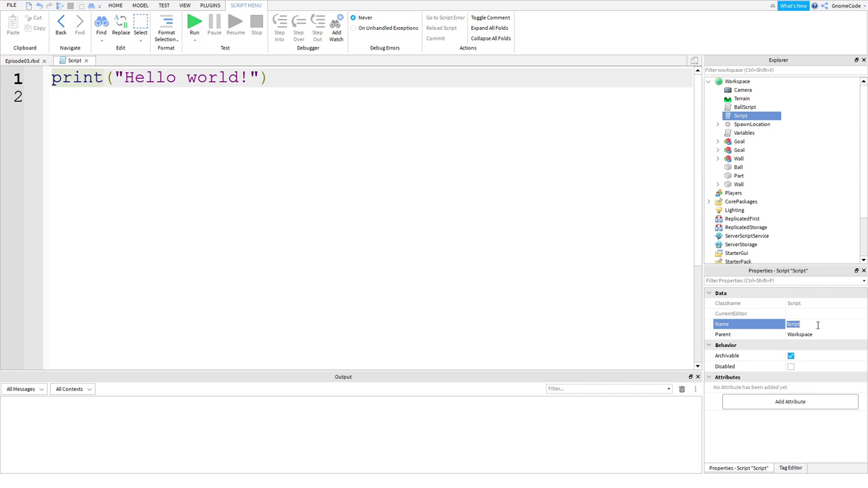
pyautogui.write('CodeBlock')
pyautogui.write('s')
pyautogui.press('Return')
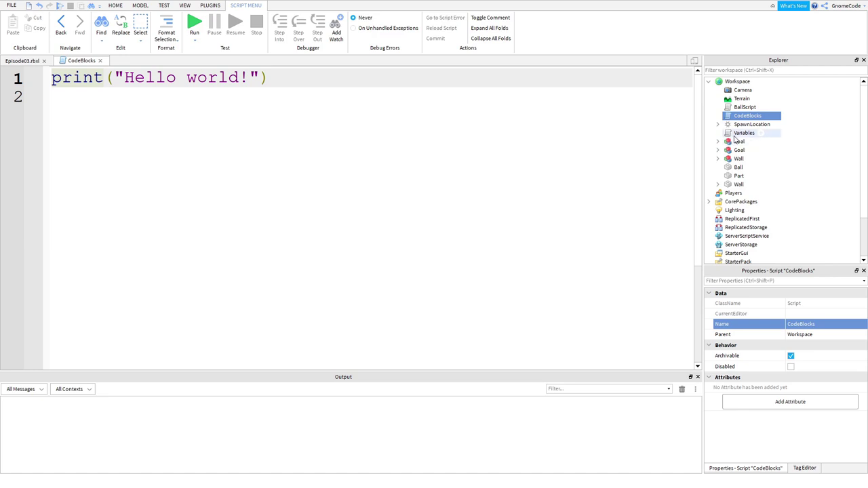
pyautogui.doubleClick(736, 135)
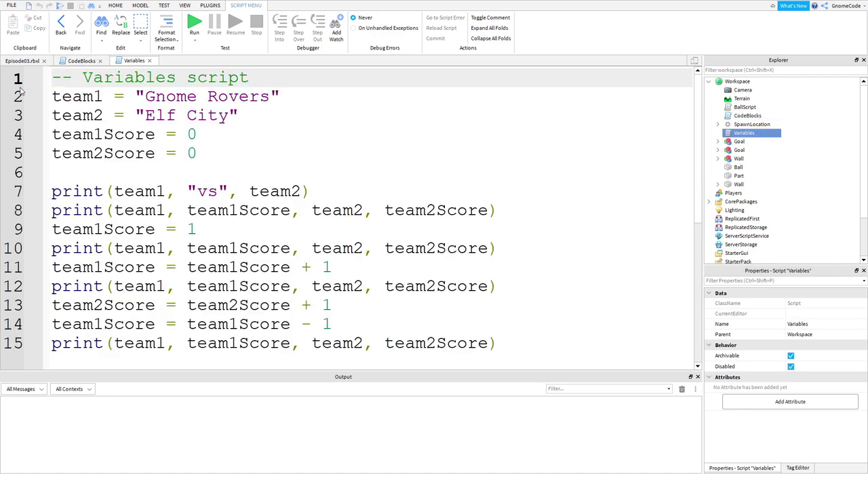
pyautogui.moveTo(62, 97); pyautogui.dragTo(283, 97)
pyautogui.moveTo(63, 116); pyautogui.dragTo(250, 110)
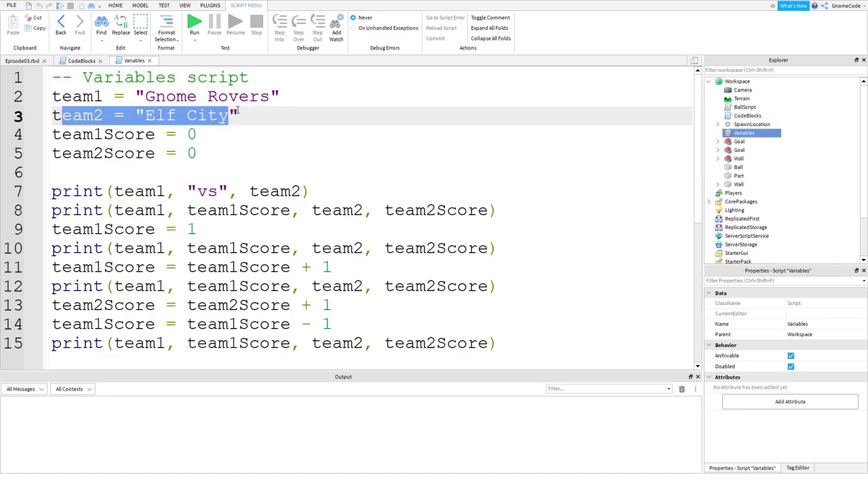
pyautogui.click(51, 192)
pyautogui.moveTo(52, 172); pyautogui.dragTo(367, 190)
pyautogui.click(347, 195)
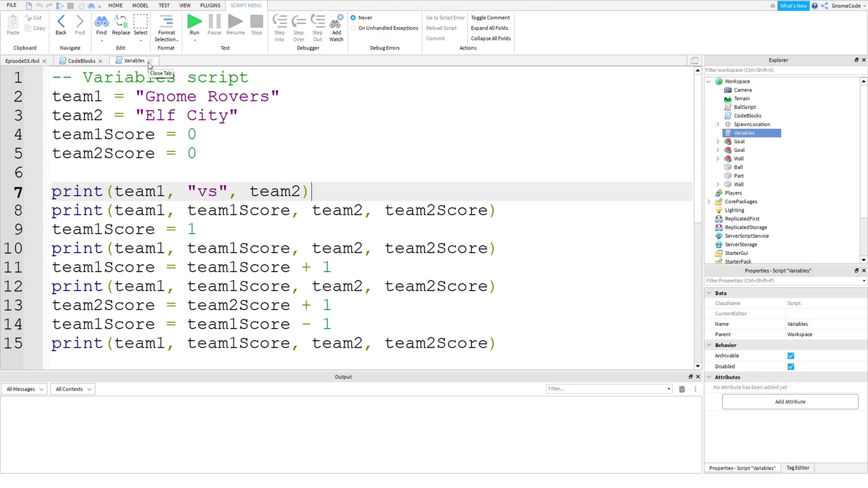
pyautogui.click(149, 64)
pyautogui.hotkey('ctrl', 'a')
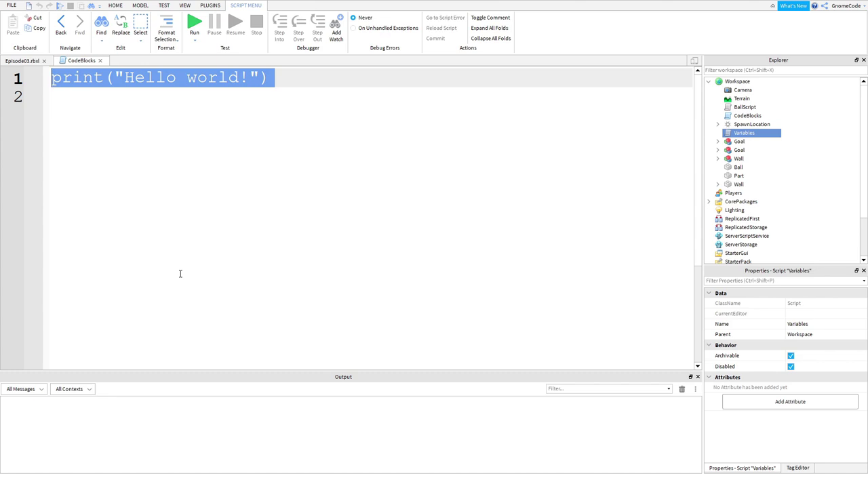
# Replace the Hello world line with 'if 5 > 3 then', letting end auto-close the block
pyautogui.write('if')
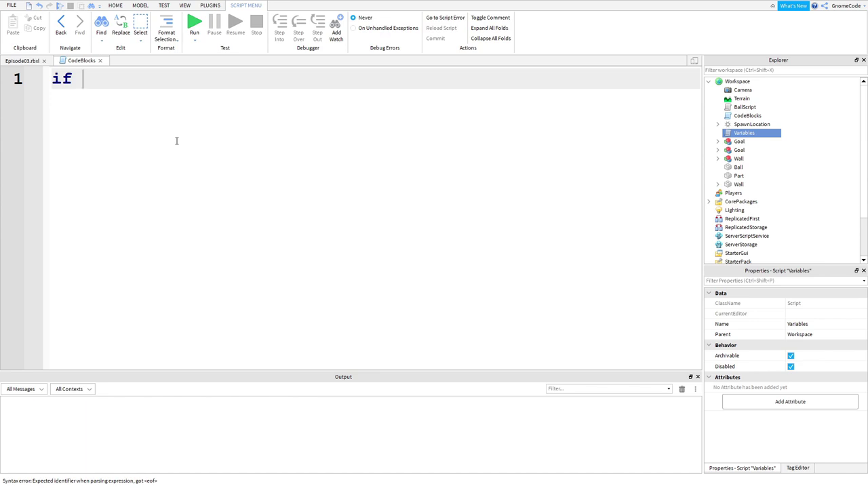
pyautogui.write('5 ')
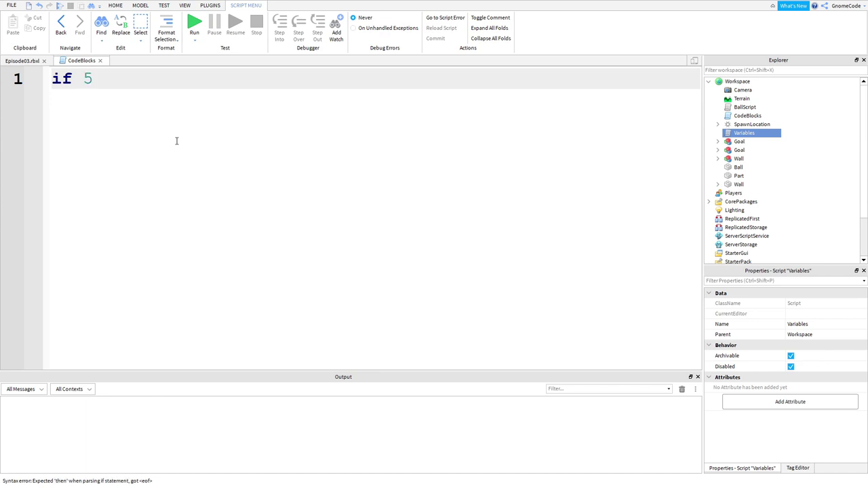
pyautogui.write('> ')
pyautogui.write('3')
pyautogui.doubleClick(109, 78)
pyautogui.click(175, 85)
pyautogui.write('then')
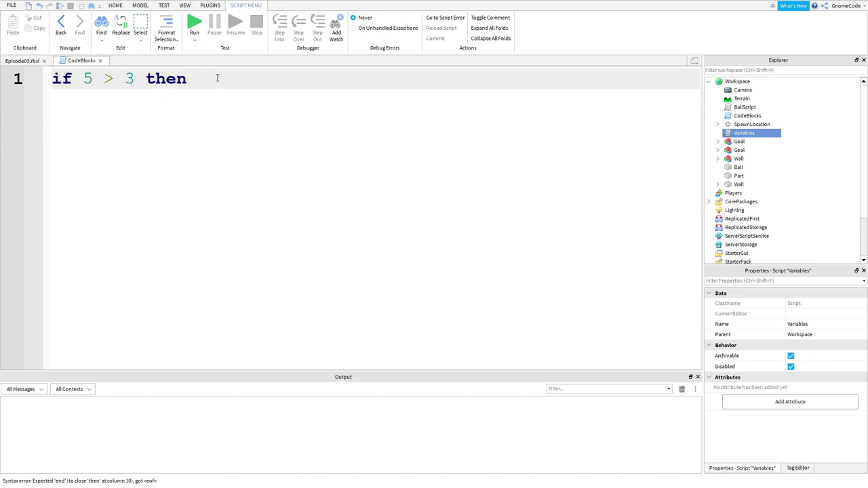
pyautogui.moveTo(217, 79)
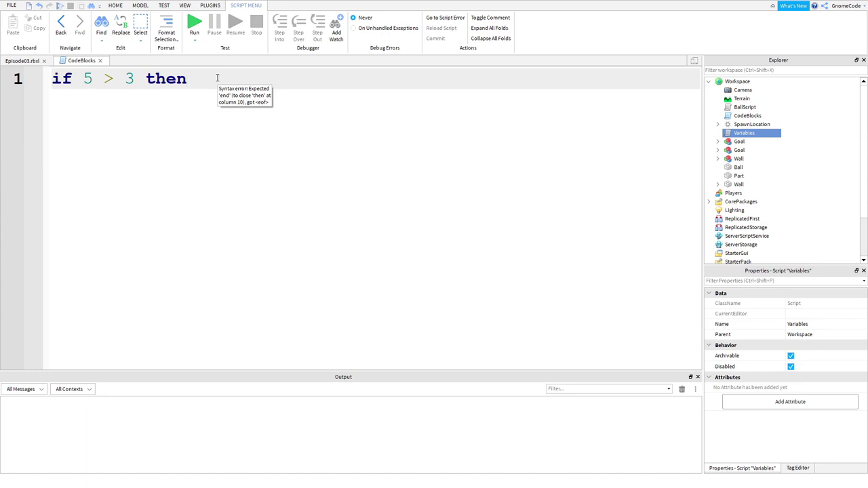
pyautogui.press('Return')
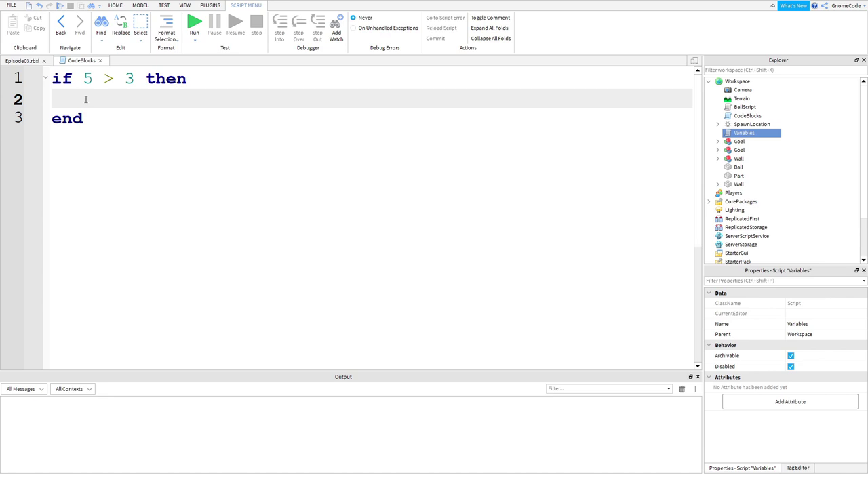
# Delete the stray 'dsfsdf' text from line 2 inside the if block
pyautogui.write('dsfsdf')
pyautogui.doubleClick(94, 99)
pyautogui.click(178, 99)
pyautogui.doubleClick(99, 98)
pyautogui.press('BackSpace')
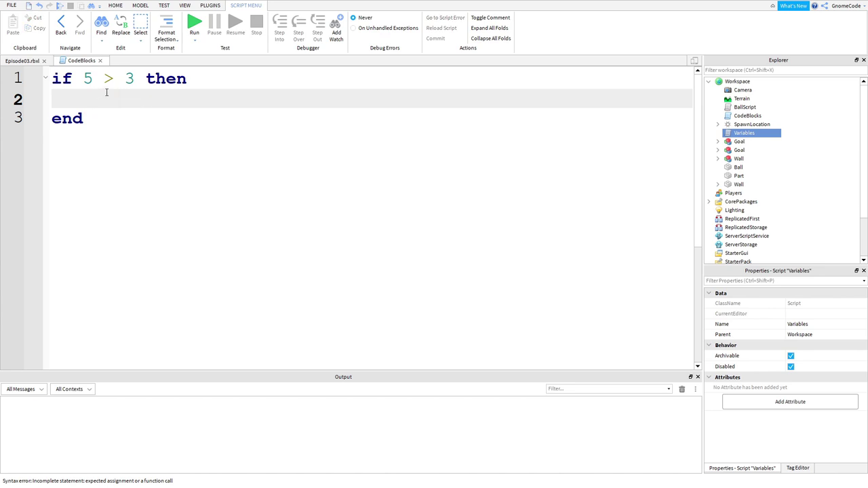
pyautogui.click(87, 122)
pyautogui.hotkey('shift', 'Home')
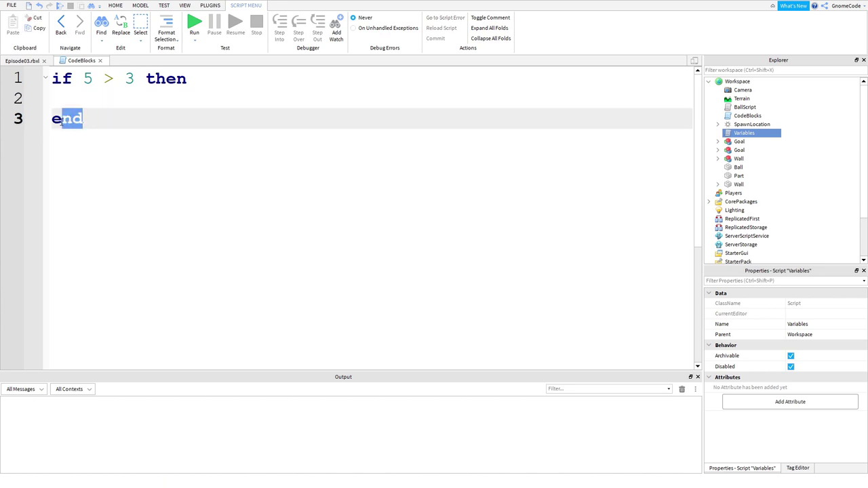
pyautogui.hotkey('shift', 'Right')
pyautogui.click(95, 122)
pyautogui.click(128, 98)
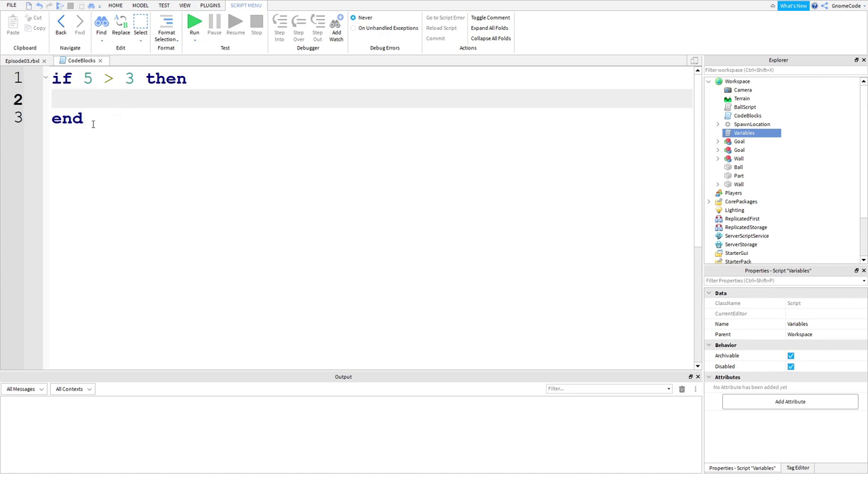
pyautogui.click(91, 120)
pyautogui.hotkey('ctrl', 'a')
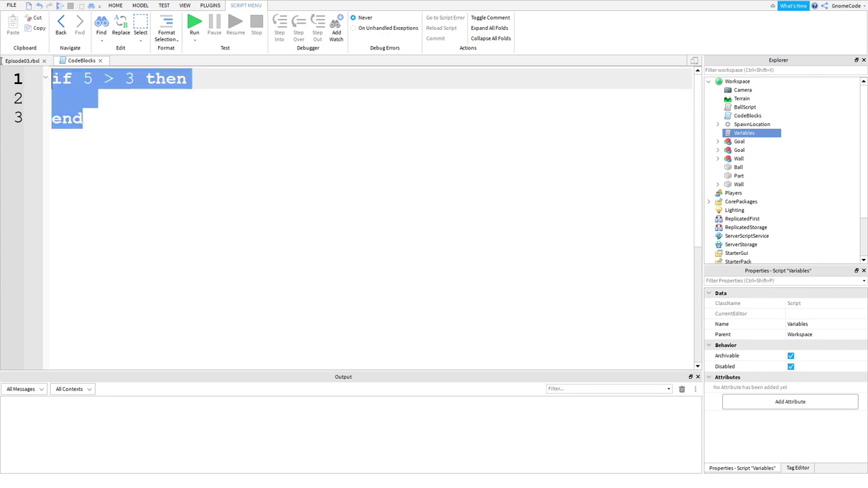
pyautogui.click(116, 105)
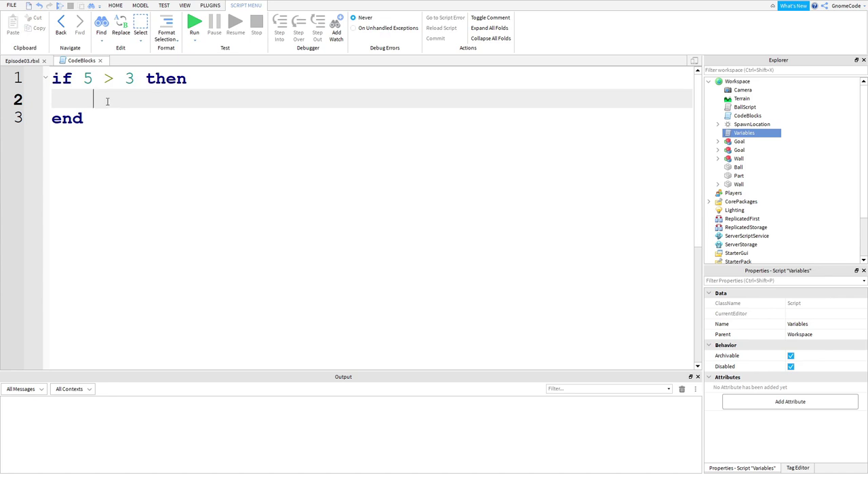
# Write print("five is bigger than three") on the empty line inside the if block
pyautogui.moveTo(52, 77); pyautogui.dragTo(232, 77)
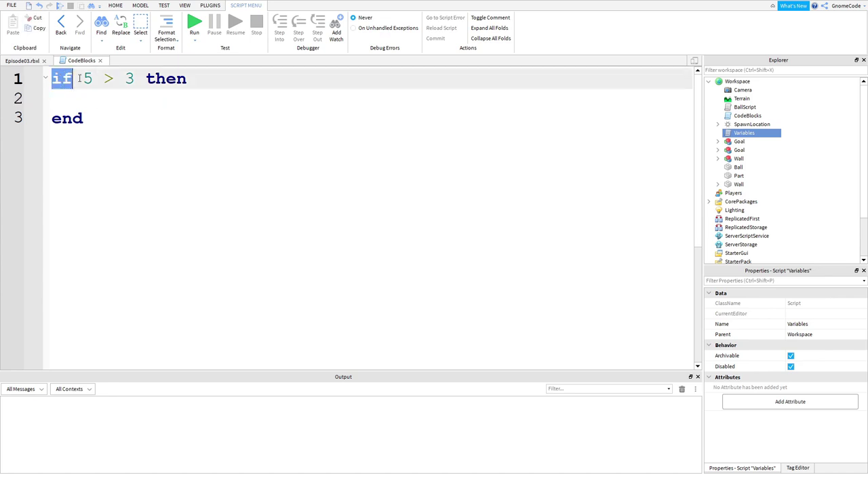
pyautogui.doubleClick(100, 120)
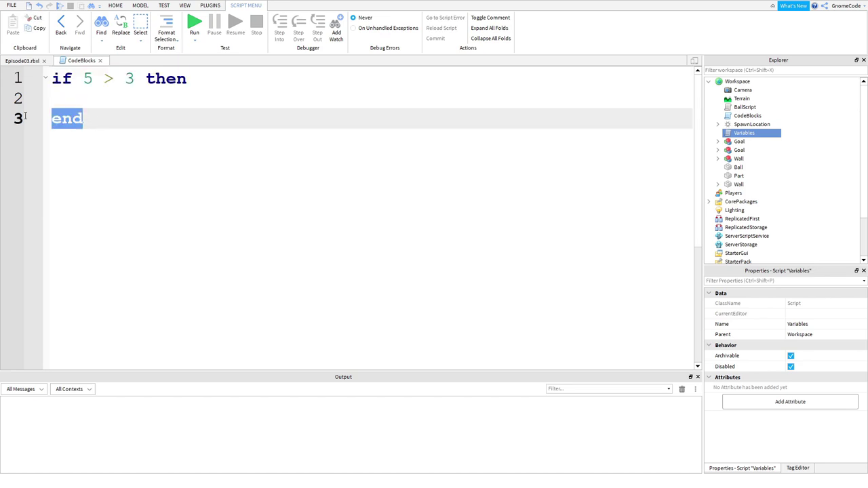
pyautogui.click(118, 98)
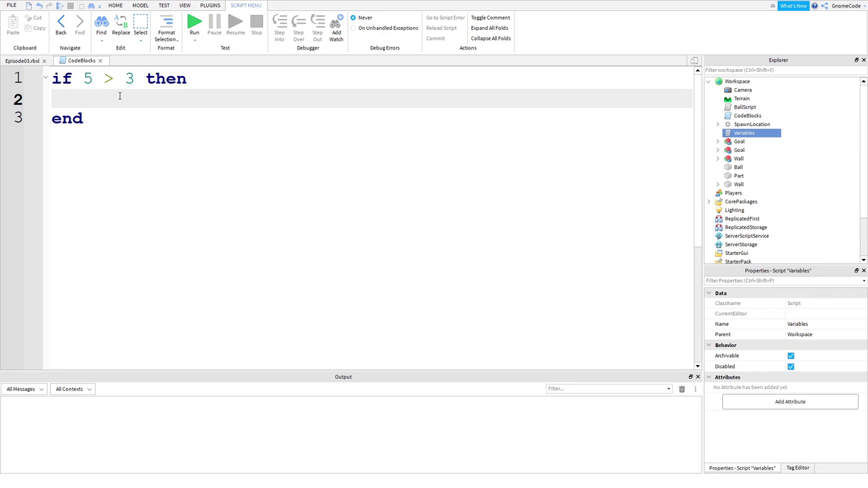
pyautogui.write('print("')
pyautogui.write('five is biiger')
pyautogui.press('BackSpace')
pyautogui.press('BackSpace')
pyautogui.press('BackSpace')
pyautogui.press('BackSpace')
pyautogui.write('gger than three')
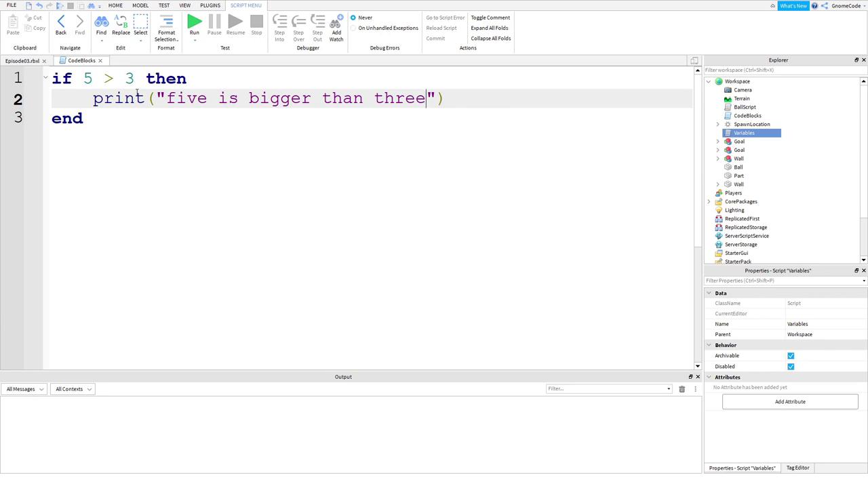
pyautogui.click(193, 26)
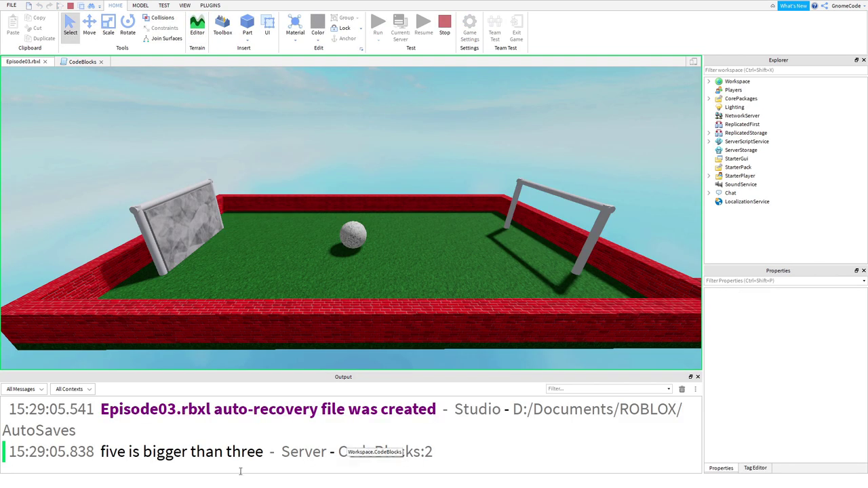
pyautogui.keyDown('ctrl'); pyautogui.scroll(1, 141, 460); pyautogui.keyUp('ctrl')
pyautogui.keyDown('ctrl'); pyautogui.scroll(1, 146, 462); pyautogui.keyUp('ctrl')
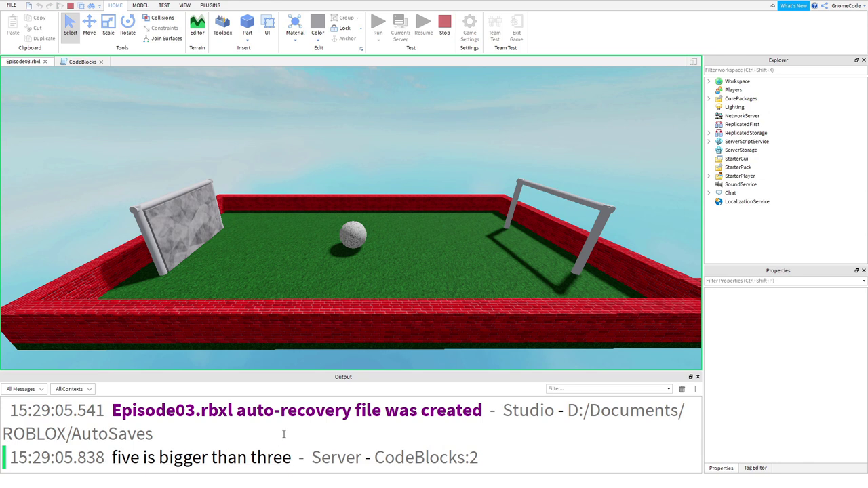
pyautogui.click(449, 27)
pyautogui.click(78, 63)
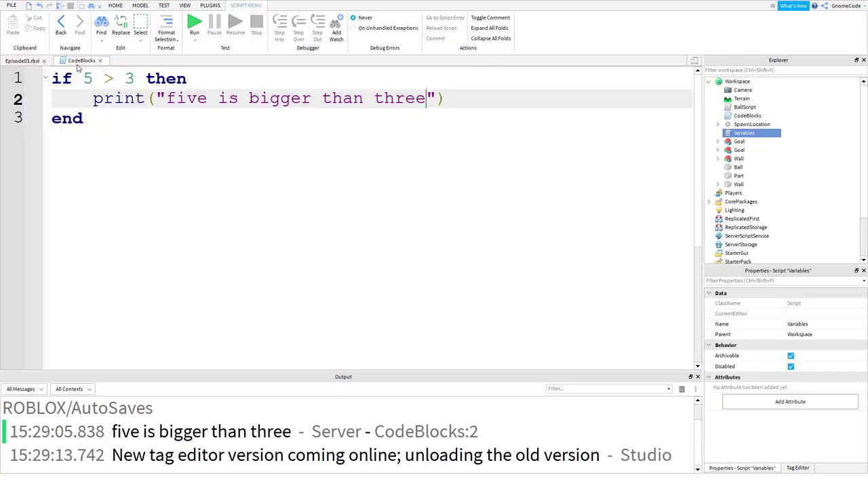
pyautogui.moveTo(134, 78); pyautogui.dragTo(84, 80)
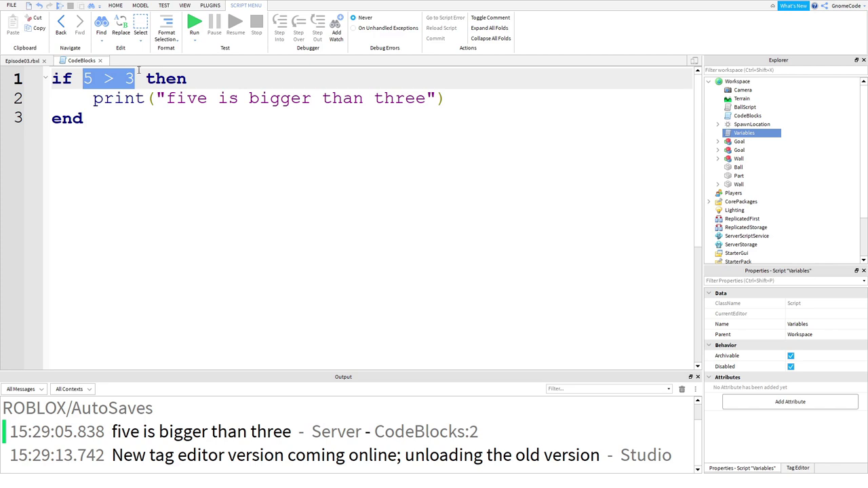
# Add teamName = "Goblins United" as a new first line above the if block
pyautogui.click(52, 80)
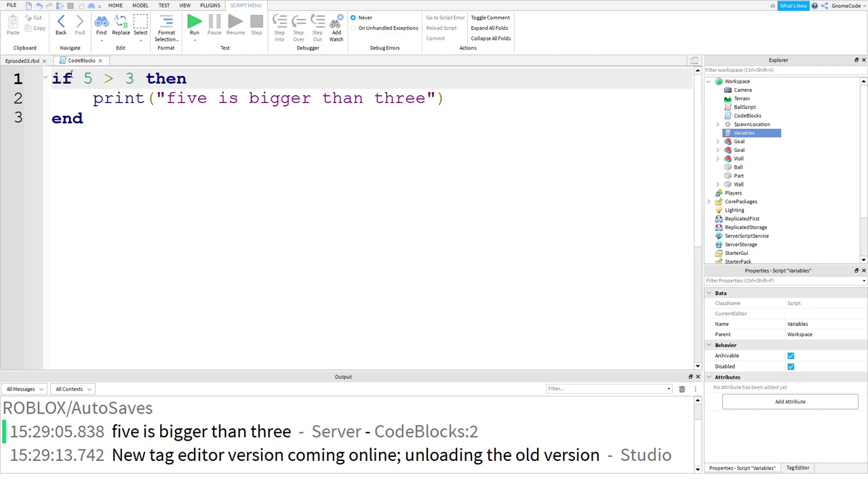
pyautogui.press('Return')
pyautogui.press('Return')
pyautogui.press('Up')
pyautogui.press('Up')
pyautogui.write('tea')
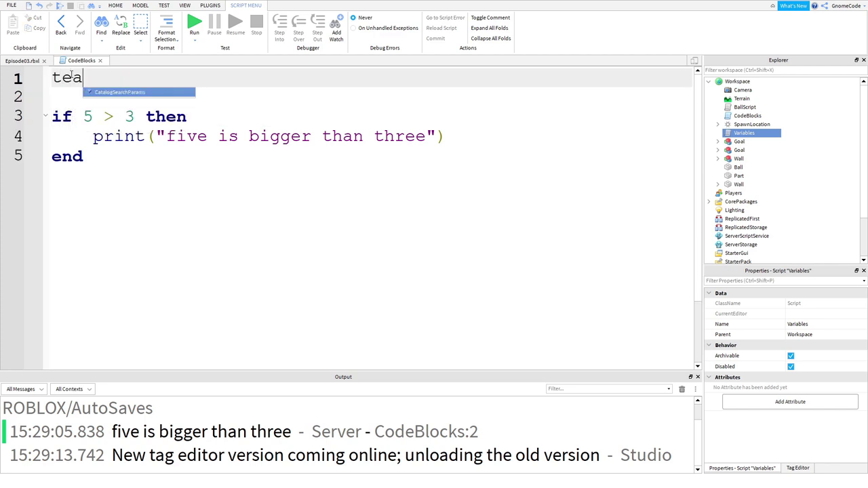
pyautogui.write('mName ==')
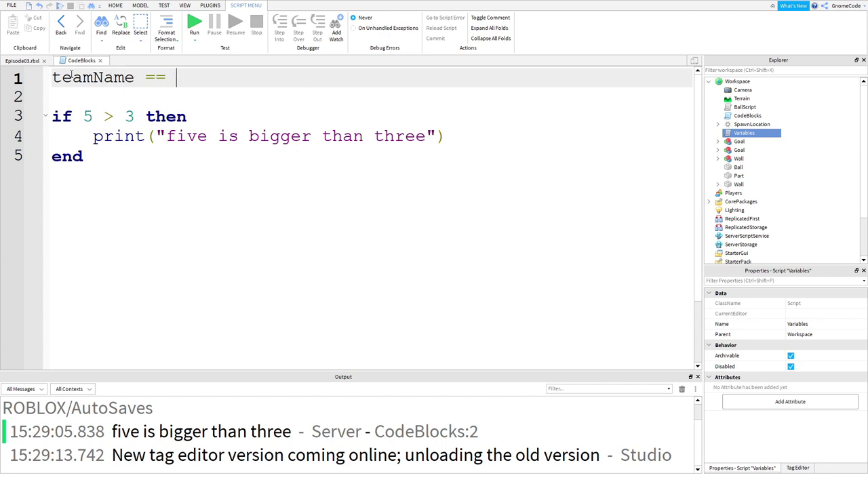
pyautogui.write('"Goblins United')
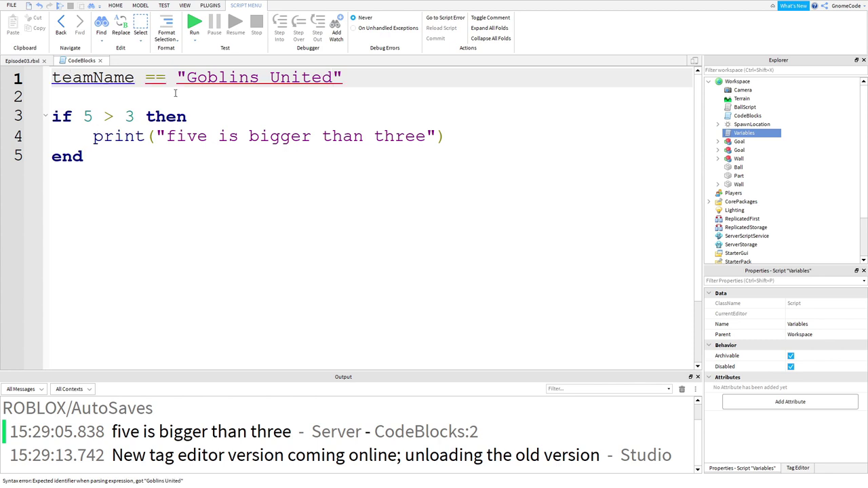
pyautogui.click(155, 77)
pyautogui.press('BackSpace')
pyautogui.click(157, 128)
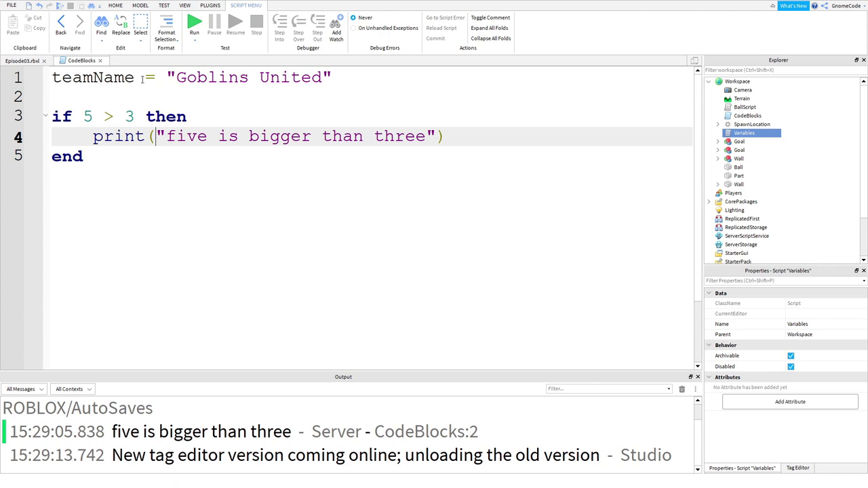
pyautogui.doubleClick(102, 79)
pyautogui.hotkey('ctrl', 'c')
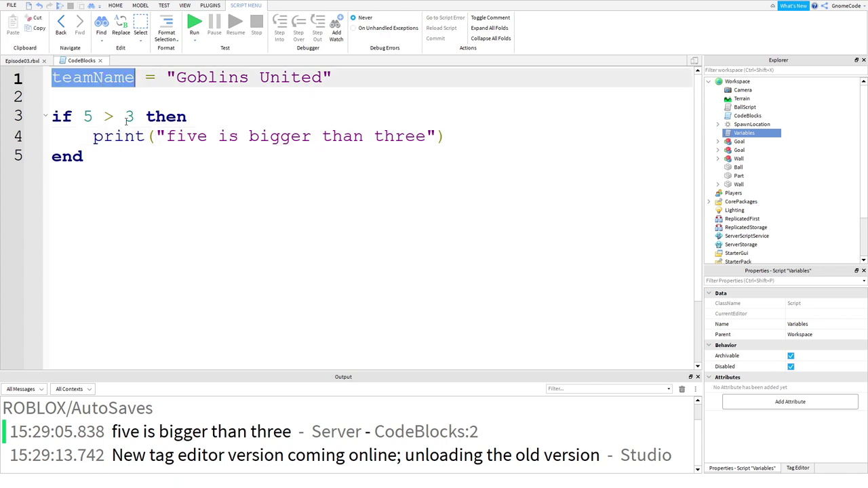
# Replace the 5 > 3 condition with 'teamName =='
pyautogui.click(135, 117)
pyautogui.moveTo(135, 116); pyautogui.dragTo(85, 117)
pyautogui.hotkey('ctrl', 'v')
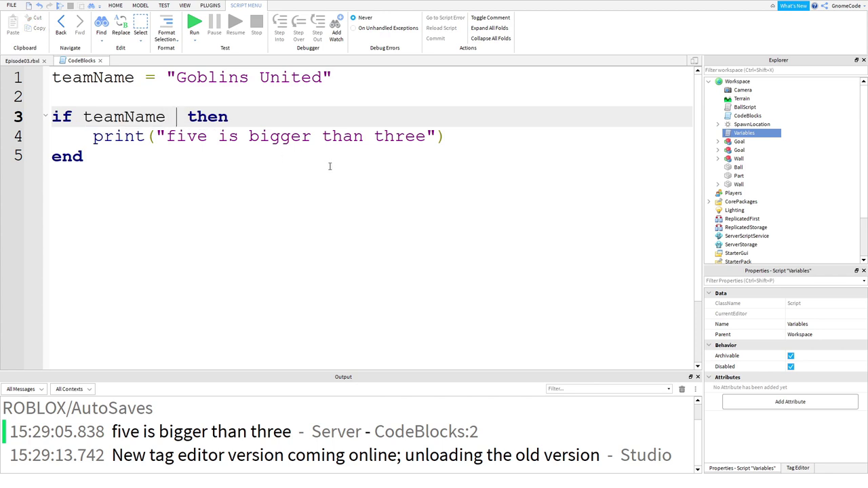
pyautogui.doubleClick(150, 78)
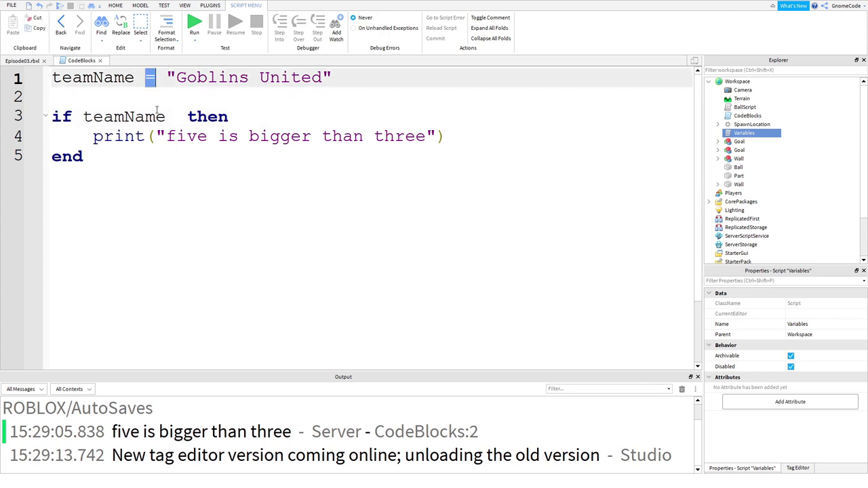
pyautogui.click(249, 78)
pyautogui.moveTo(333, 78); pyautogui.dragTo(166, 78)
pyautogui.doubleClick(127, 78)
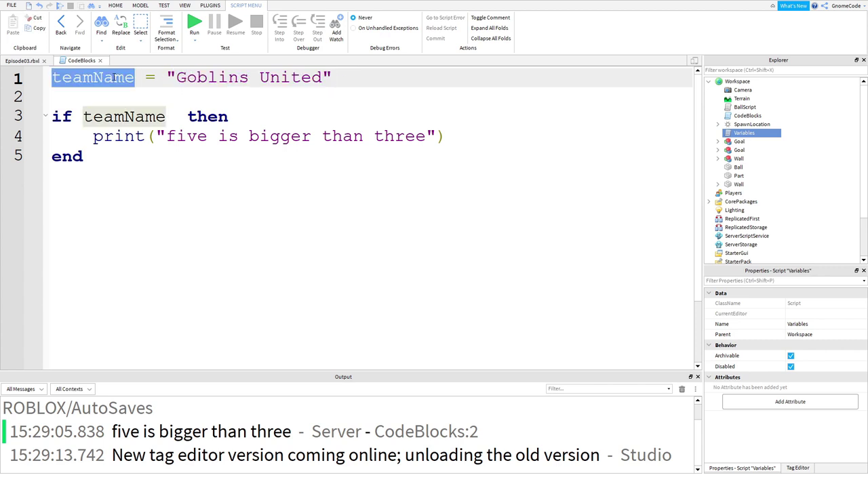
pyautogui.click(176, 117)
pyautogui.press('Left')
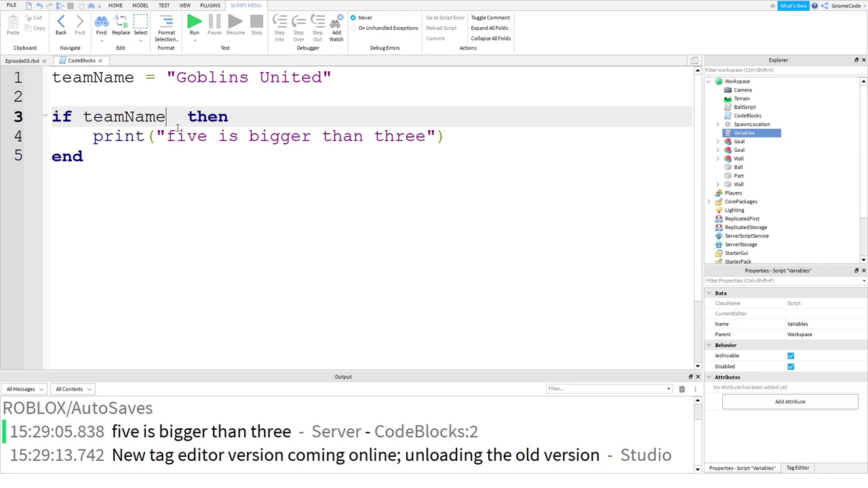
pyautogui.write('= ')
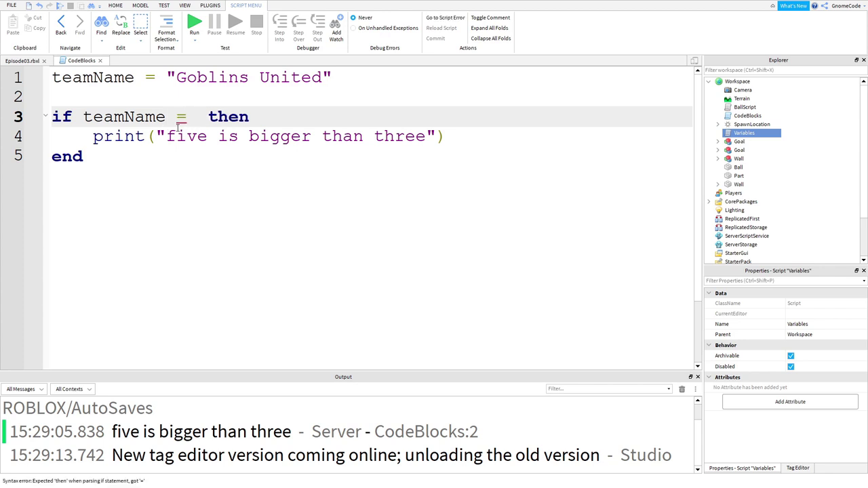
pyautogui.write('=')
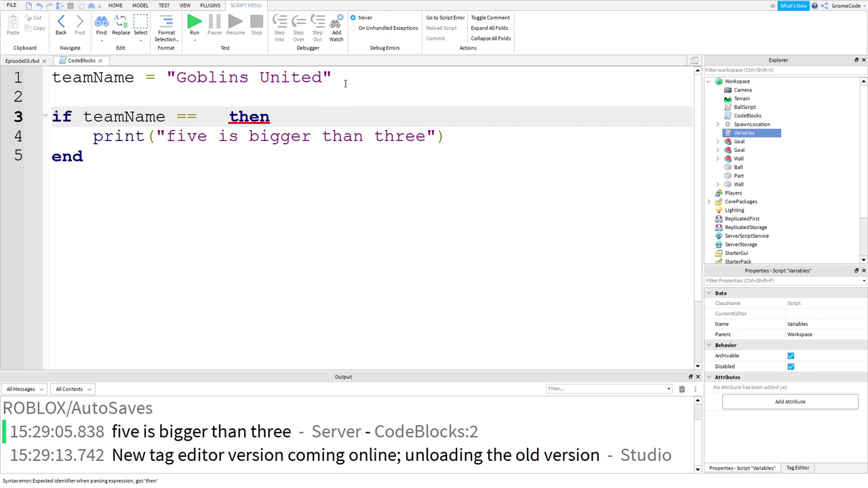
# Compare against "Goblins United" and change the message to 'The team contains goblinjs!'
pyautogui.moveTo(345, 79); pyautogui.dragTo(169, 77)
pyautogui.hotkey('ctrl', 'c')
pyautogui.click(208, 117)
pyautogui.hotkey('ctrl', 'v')
pyautogui.press('Right')
pyautogui.press('Right')
pyautogui.press('BackSpace')
pyautogui.moveTo(428, 137); pyautogui.dragTo(167, 137)
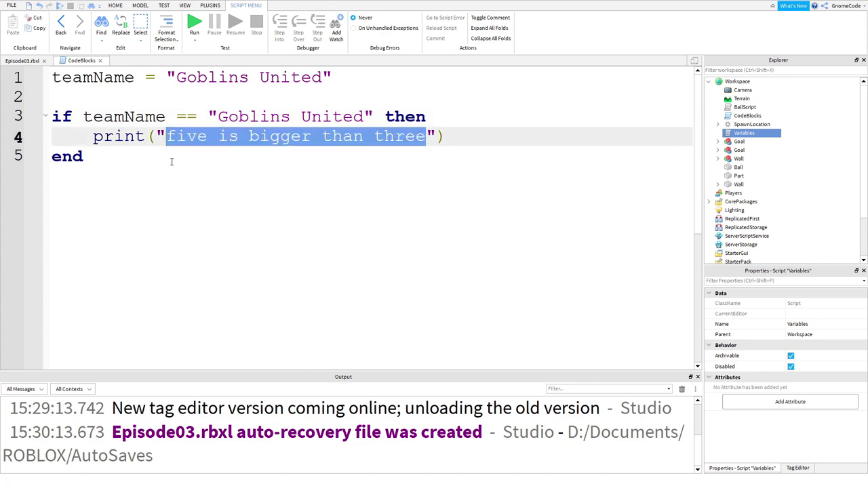
pyautogui.write('The team contains goblinjs!')
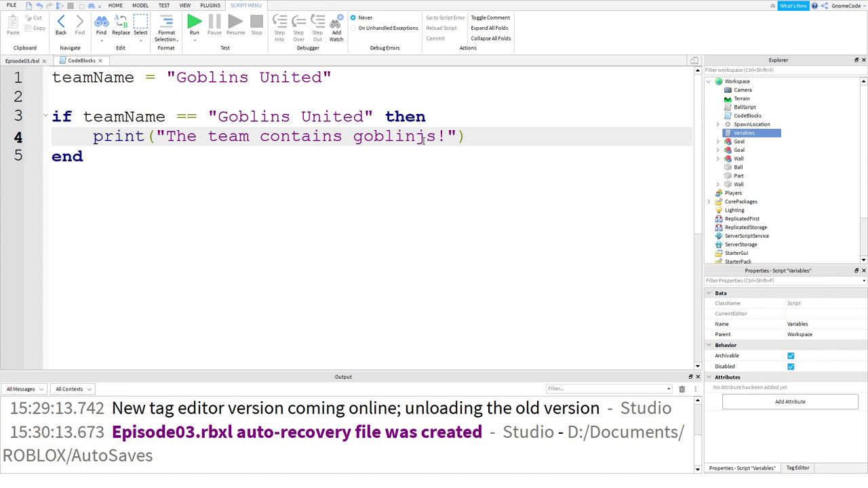
# Fix the goblins typo and play-test to see the goblins message printed
pyautogui.click(422, 137)
pyautogui.press('BackSpace')
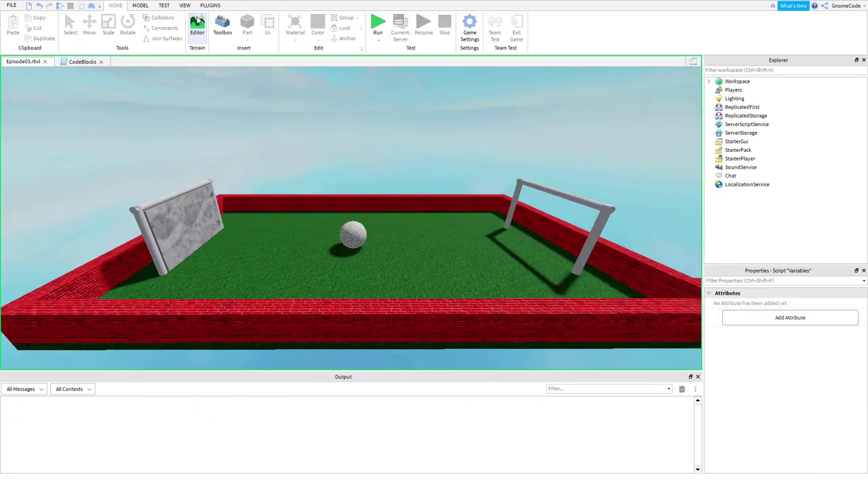
pyautogui.press('F8')
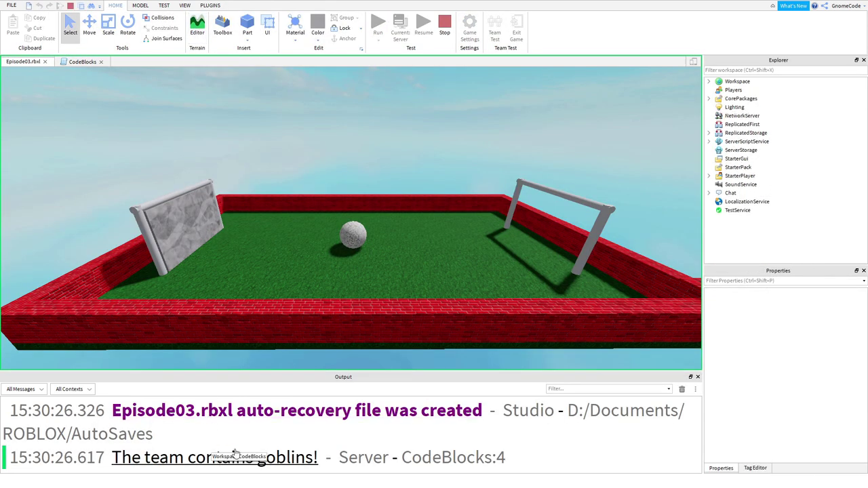
pyautogui.click(444, 22)
pyautogui.click(82, 62)
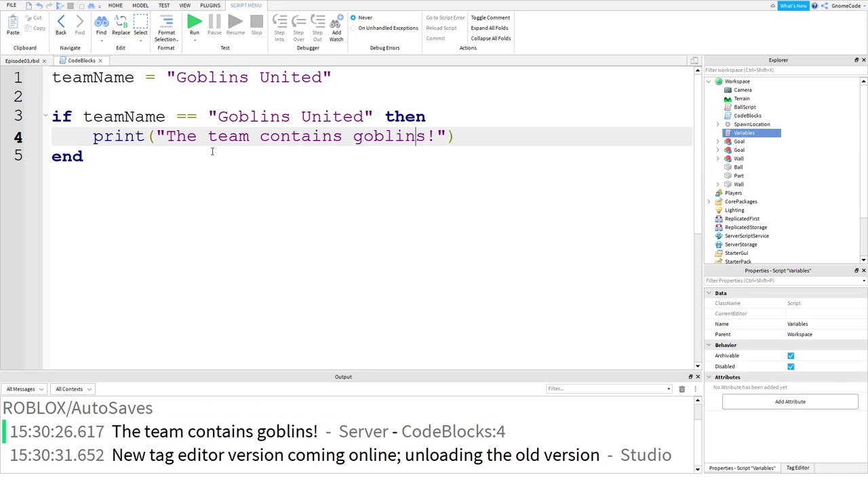
# Change the teamName value on line 1 to "Elf City"
pyautogui.moveTo(231, 117); pyautogui.dragTo(378, 136)
pyautogui.click(343, 116)
pyautogui.moveTo(325, 75); pyautogui.dragTo(179, 74)
pyautogui.write('Elf CIyt')
pyautogui.press('BackSpace')
pyautogui.press('BackSpace')
pyautogui.press('BackSpace')
pyautogui.write('ity')
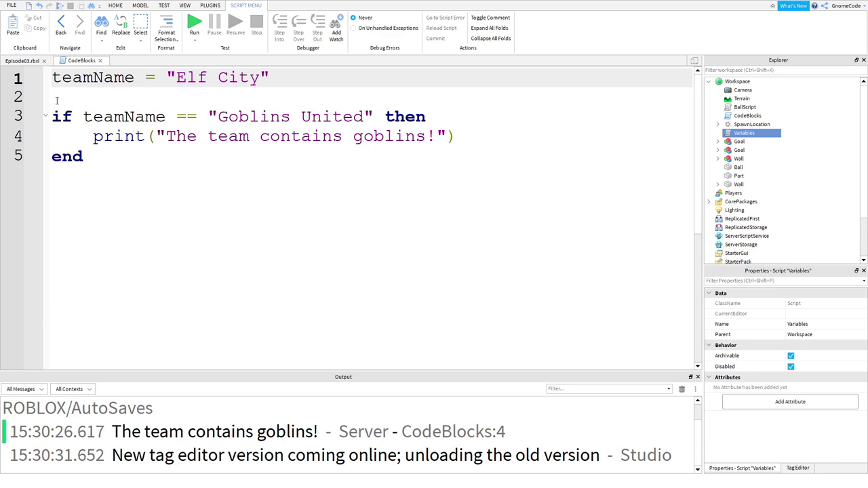
pyautogui.moveTo(54, 98); pyautogui.dragTo(185, 211)
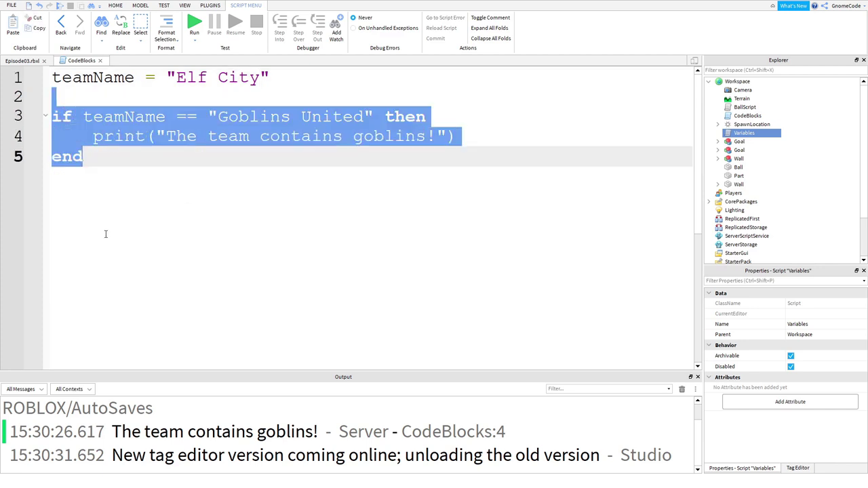
pyautogui.click(164, 226)
pyautogui.moveTo(54, 115); pyautogui.dragTo(461, 120)
pyautogui.click(253, 157)
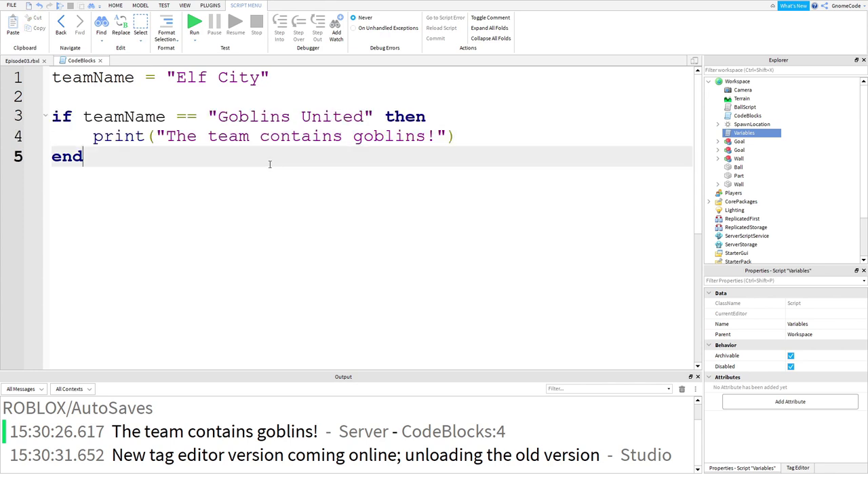
pyautogui.moveTo(94, 138); pyautogui.dragTo(514, 136)
pyautogui.click(269, 172)
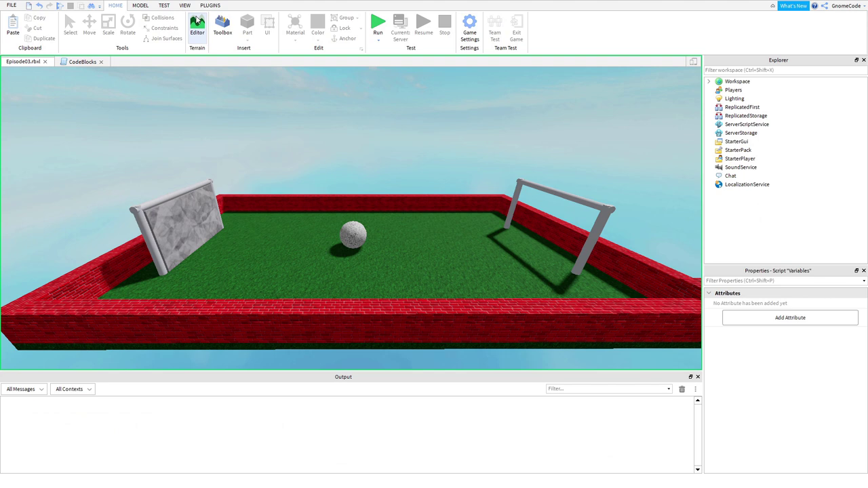
# Play-test again with Elf City, seeing nothing printed, and return to CodeBlocks
pyautogui.press('F8')
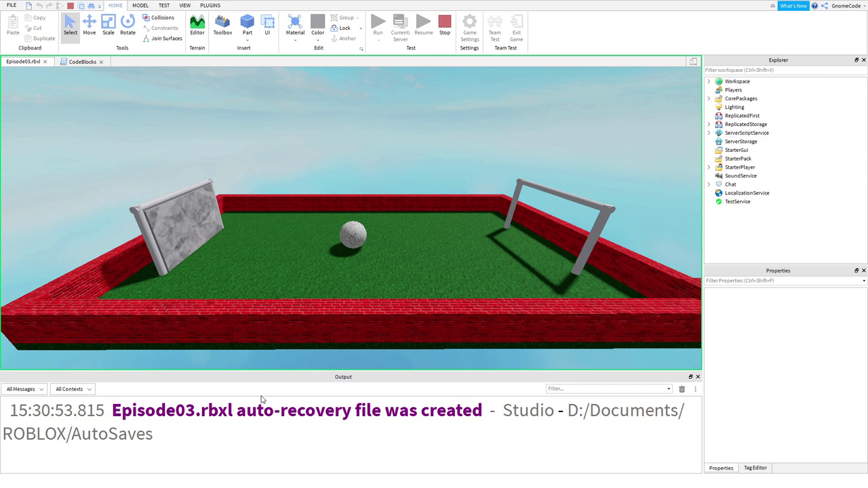
pyautogui.click(445, 27)
pyautogui.click(73, 63)
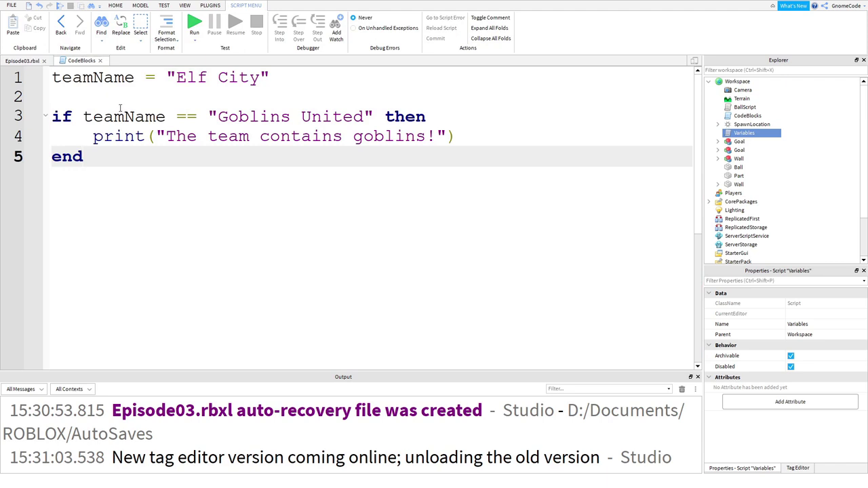
# Add an else branch after the goblins print line
pyautogui.click(482, 135)
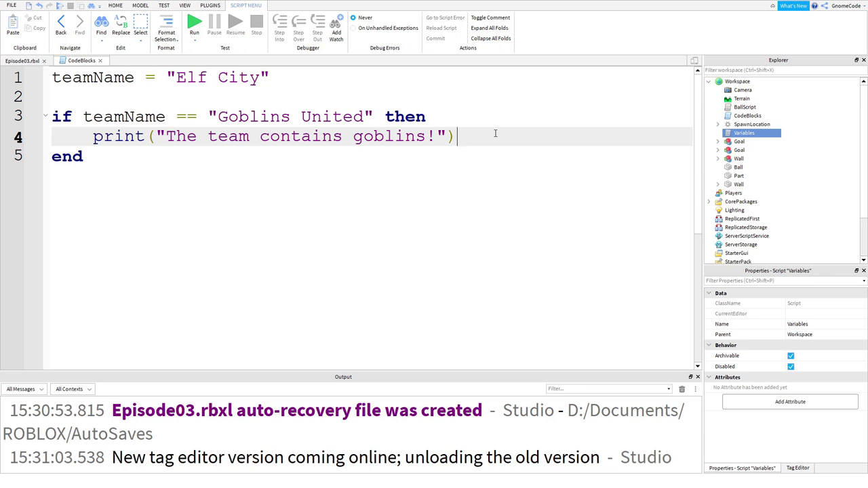
pyautogui.press('Return')
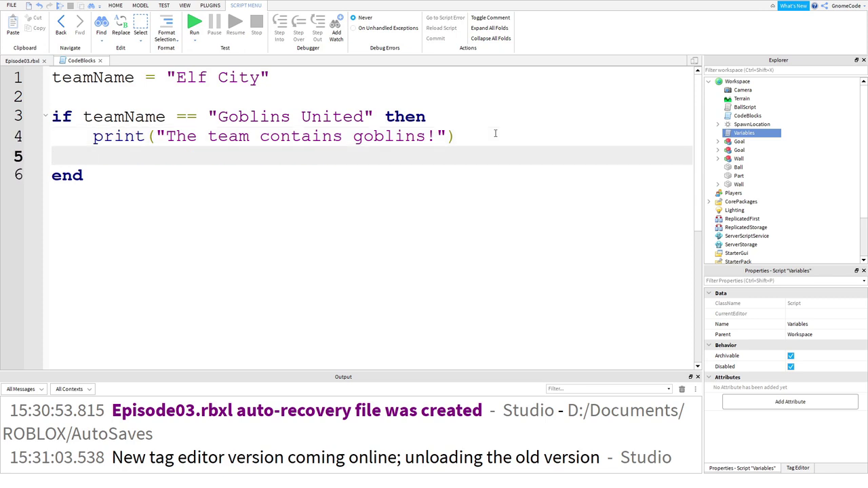
pyautogui.write('else')
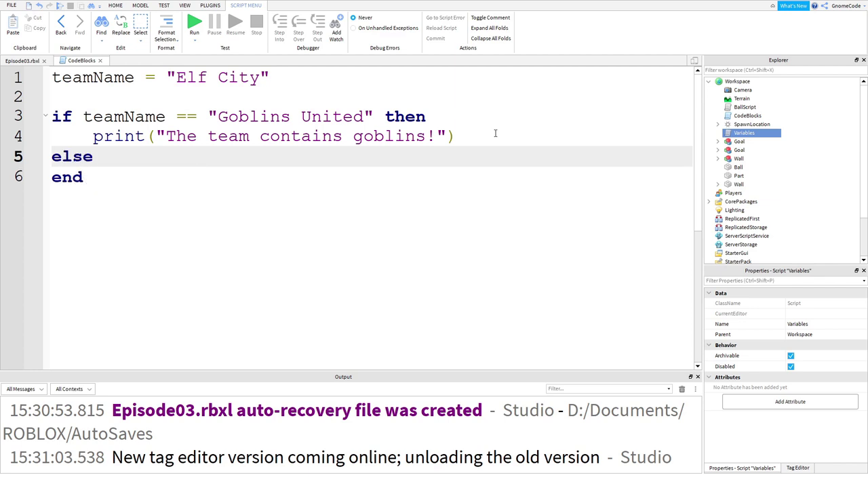
pyautogui.press('Return')
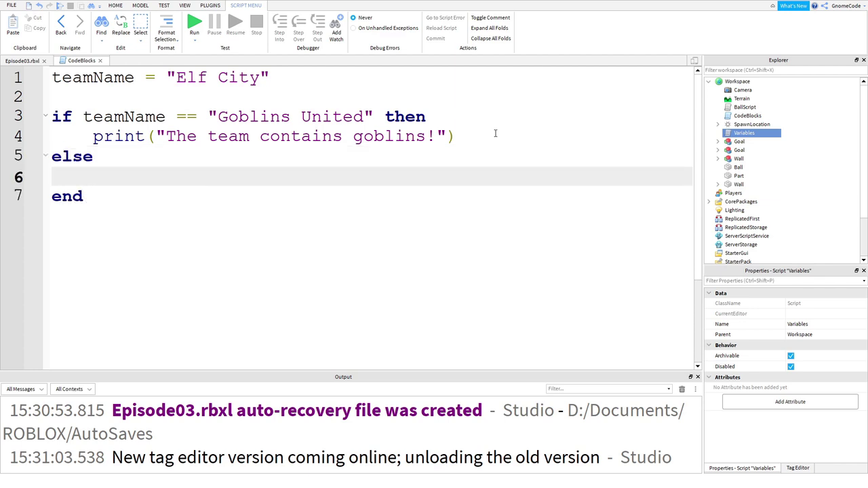
pyautogui.moveTo(444, 117); pyautogui.dragTo(1, 119)
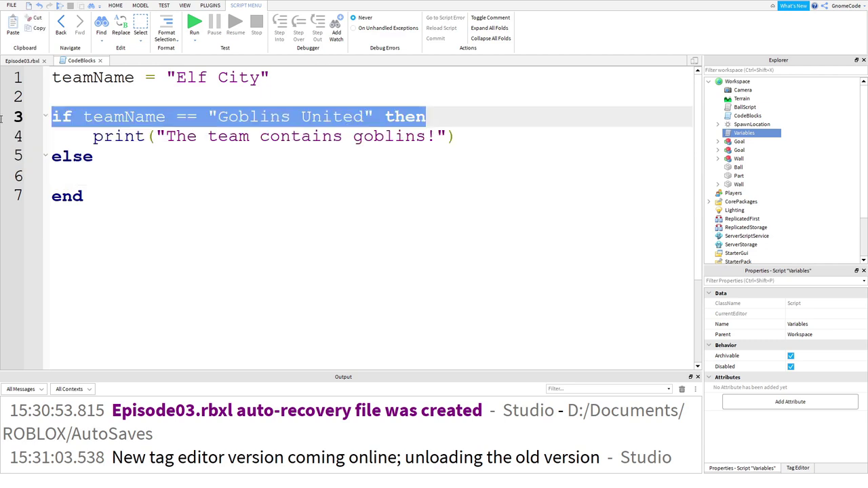
pyautogui.click(140, 179)
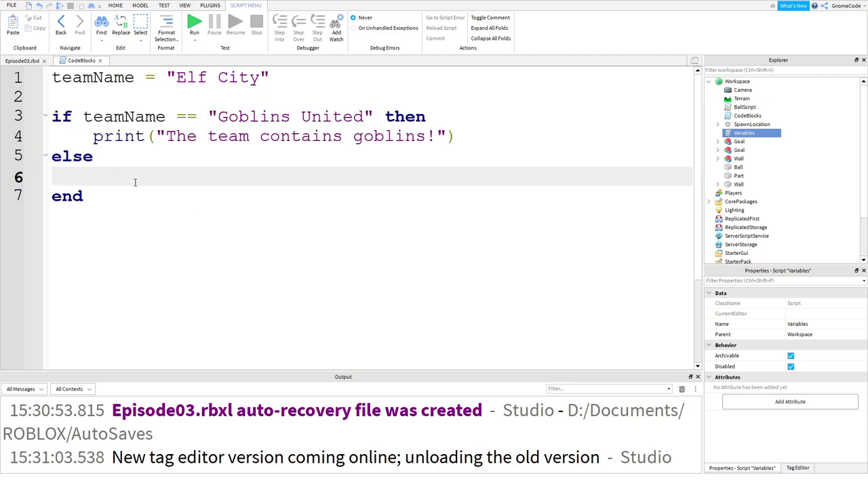
# Make the else branch print("The team is called", teamName)
pyautogui.write('print("The ta')
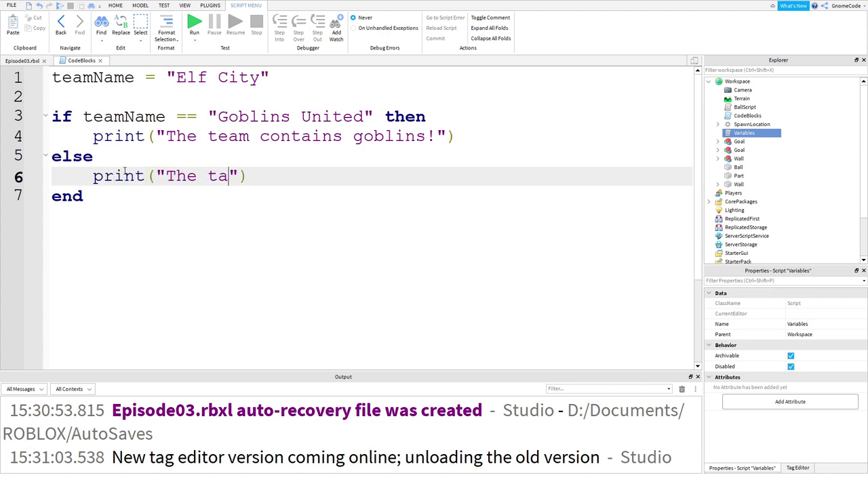
pyautogui.press('BackSpace')
pyautogui.write('eam is called')
pyautogui.press('Right')
pyautogui.write(',')
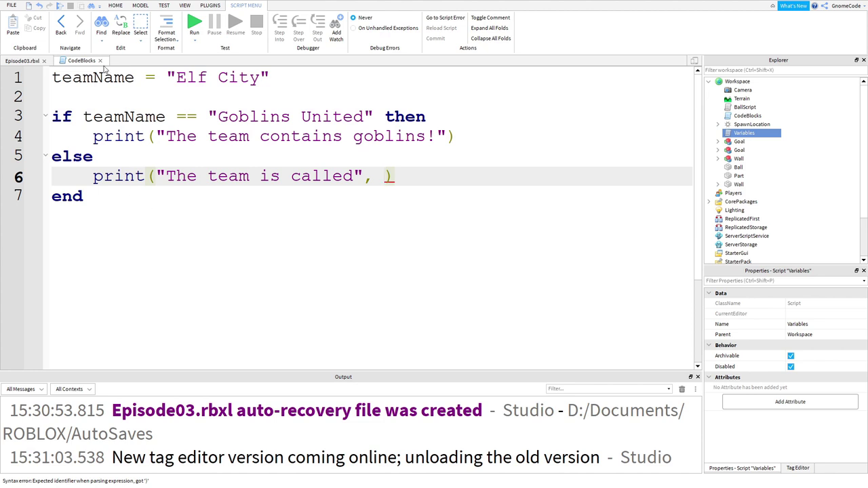
pyautogui.doubleClick(106, 76)
pyautogui.click(388, 180)
pyautogui.write('teamName')
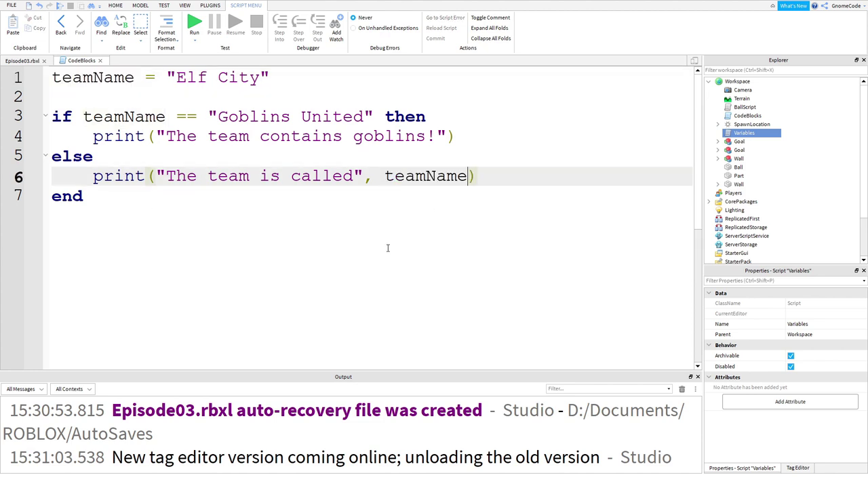
# Test-run the script, check Output shows 'The team is called Elf City', then stop
pyautogui.click(194, 22)
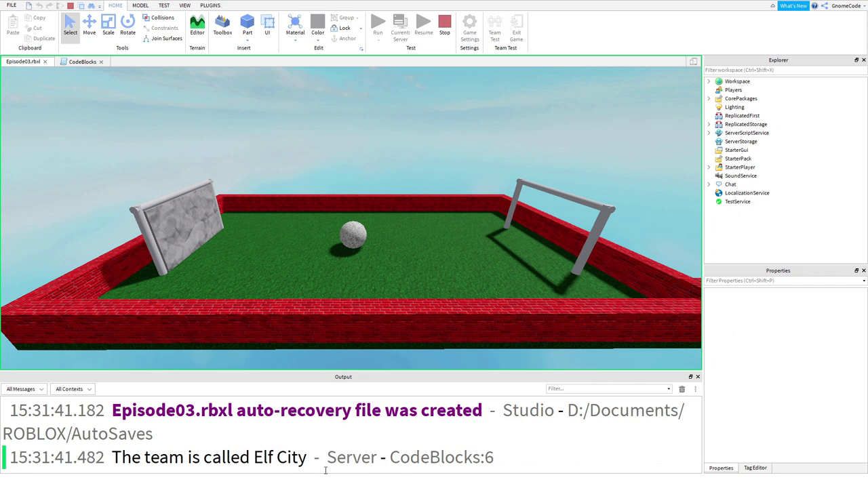
pyautogui.keyDown('ctrl'); pyautogui.scroll(1, 372, 436); pyautogui.keyUp('ctrl')
pyautogui.keyDown('ctrl'); pyautogui.scroll(1, 371, 436); pyautogui.keyUp('ctrl')
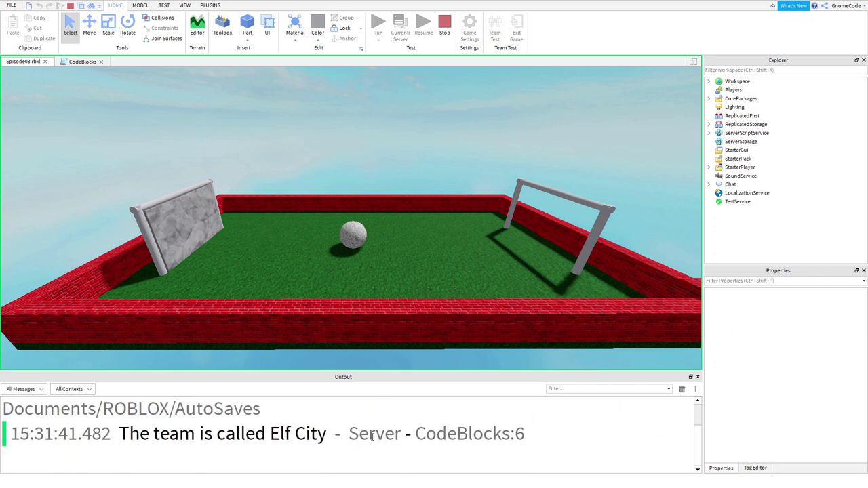
pyautogui.click(445, 21)
# Replace "Elf City" with "Gnome ROvers" as the teamName value on line 1
pyautogui.click(80, 61)
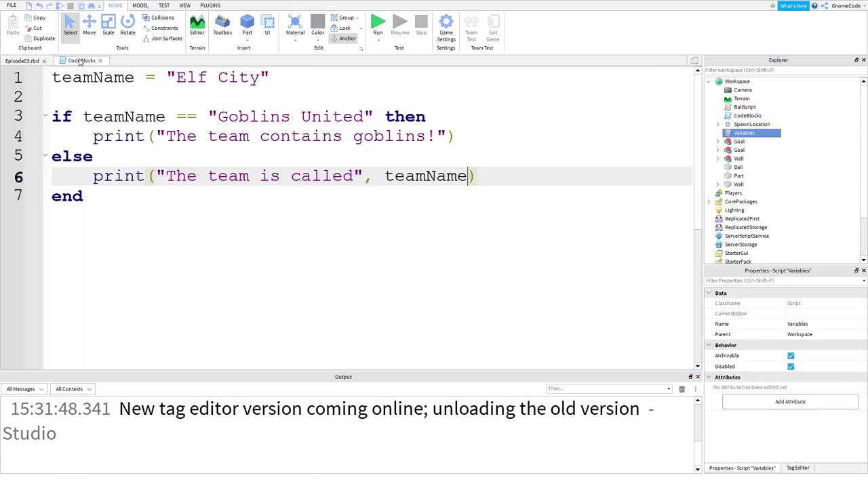
pyautogui.press('Up')
pyautogui.press('Up')
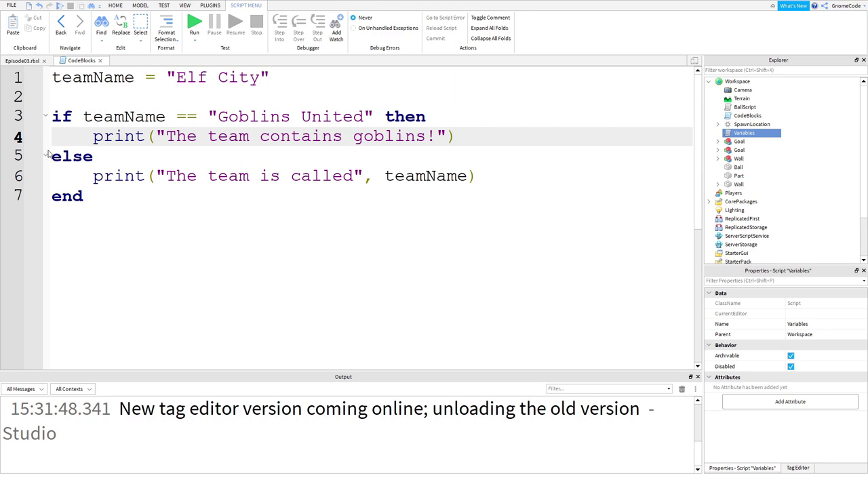
pyautogui.moveTo(52, 156); pyautogui.dragTo(283, 181)
pyautogui.click(389, 177)
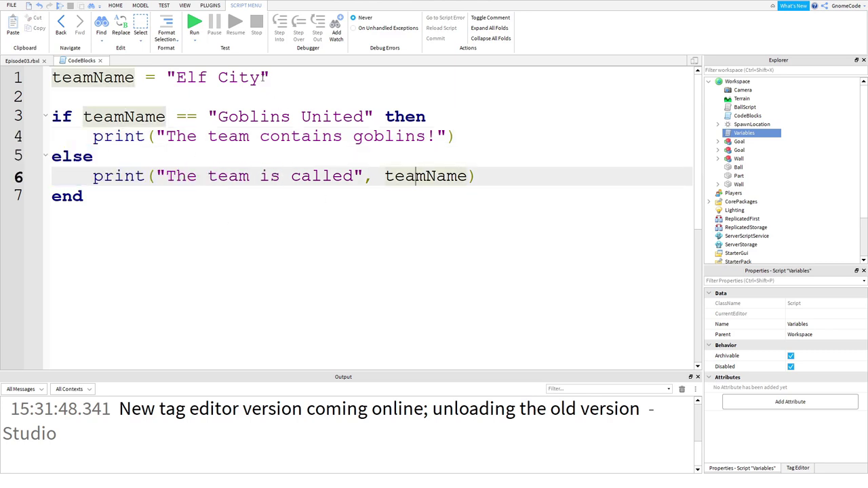
pyautogui.moveTo(261, 77); pyautogui.dragTo(177, 77)
pyautogui.write('Gnom')
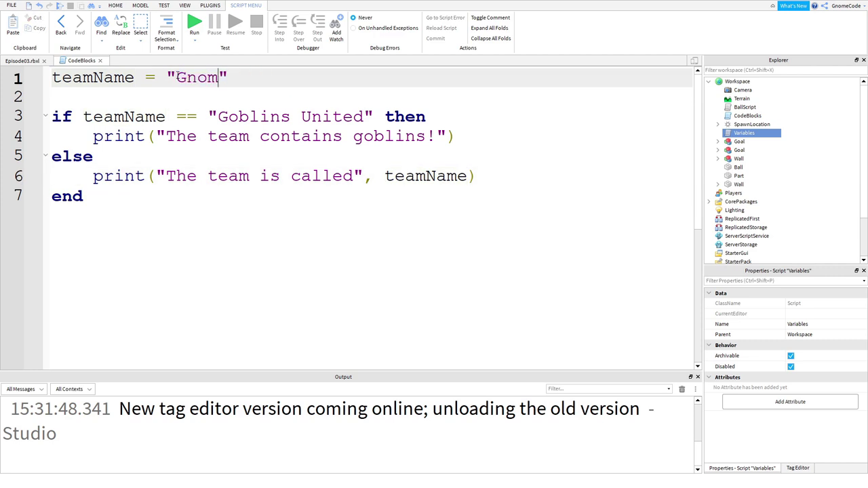
pyautogui.write('e ROvers')
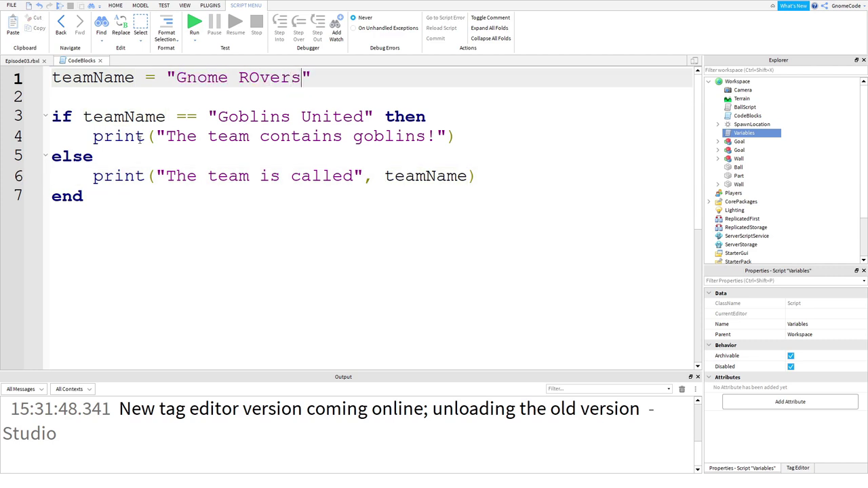
pyautogui.click(93, 156)
pyautogui.moveTo(93, 156); pyautogui.dragTo(72, 156)
pyautogui.click(516, 175)
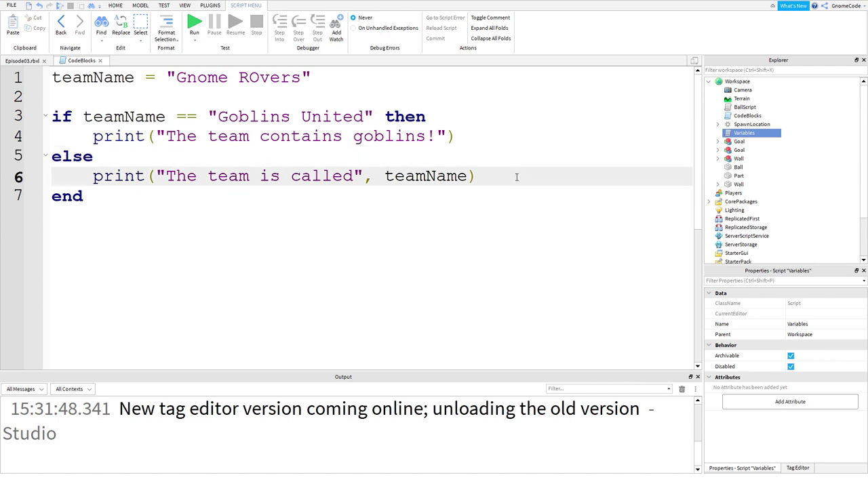
pyautogui.click(478, 131)
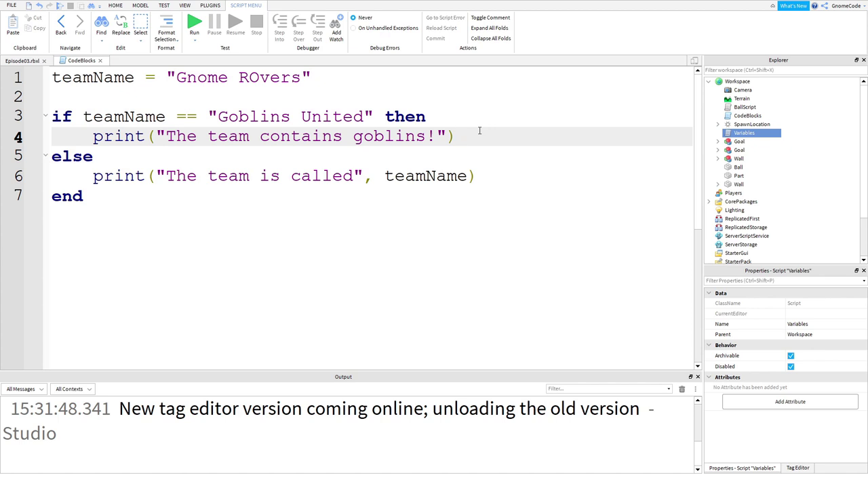
# Add 'elseif teamName == "Humans Athletico" then' after the goblins print line
pyautogui.press('Return')
pyautogui.press('BackSpace')
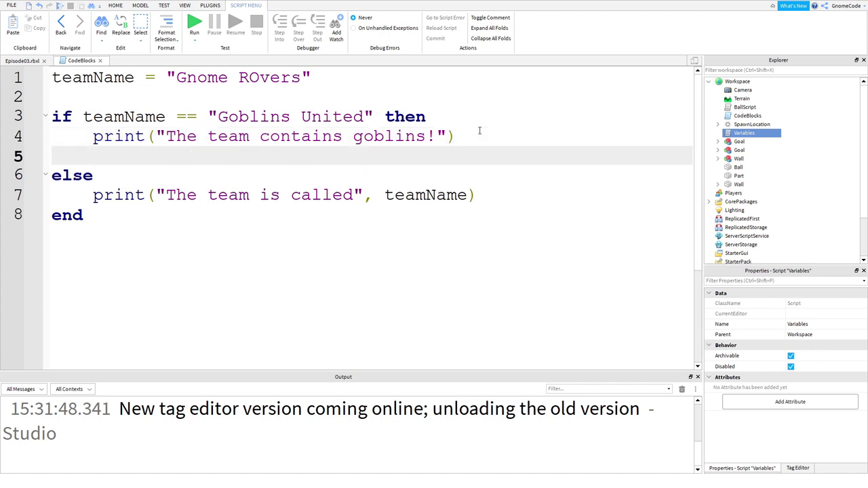
pyautogui.write('if')
pyautogui.press('BackSpace')
pyautogui.press('BackSpace')
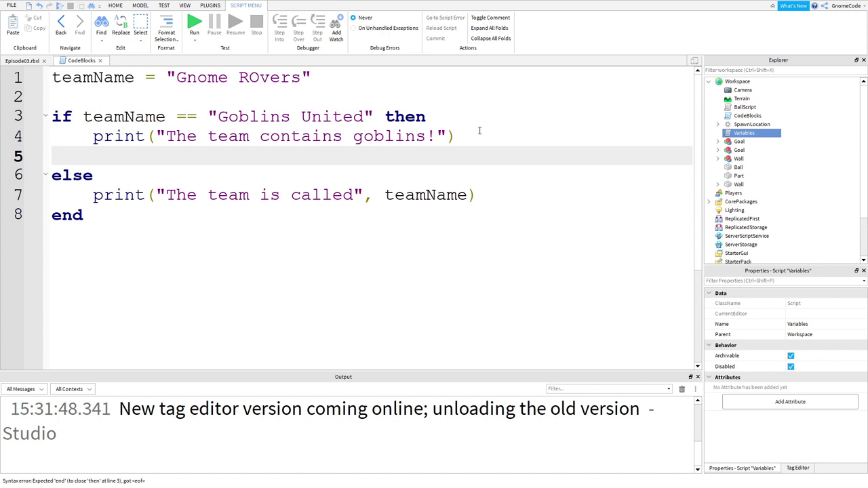
pyautogui.write('elseif')
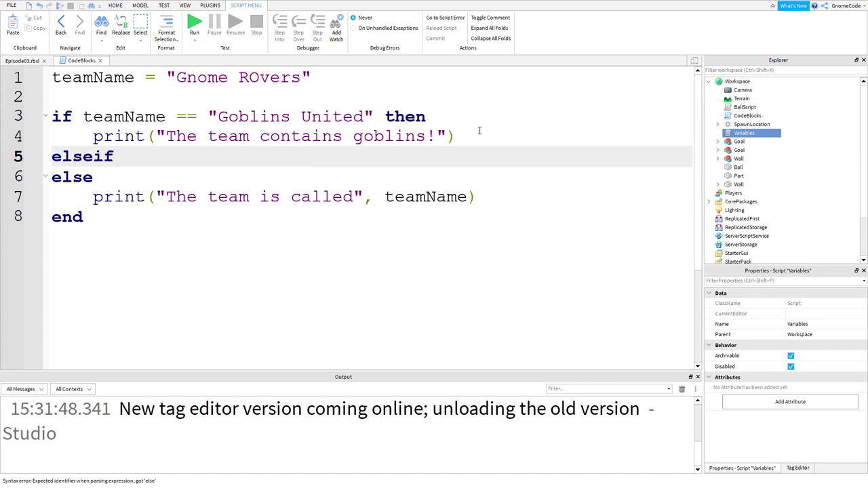
pyautogui.write(' teamName')
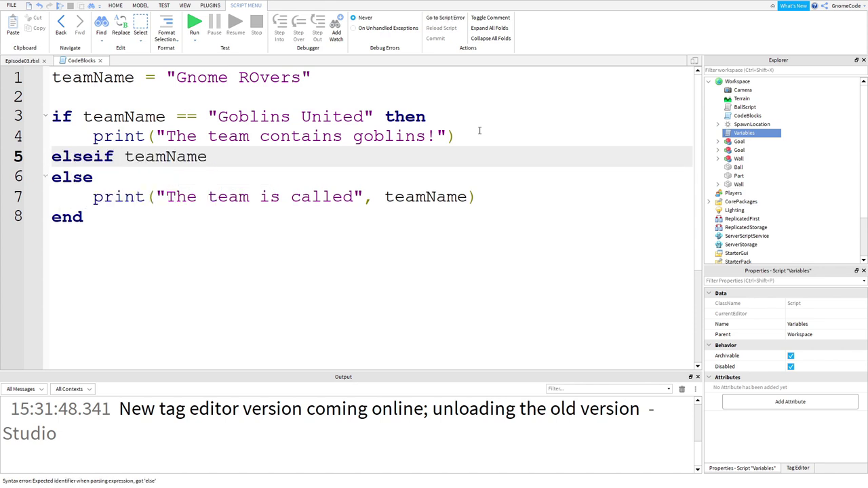
pyautogui.write(' == "Humand')
pyautogui.press('BackSpace')
pyautogui.write('s ')
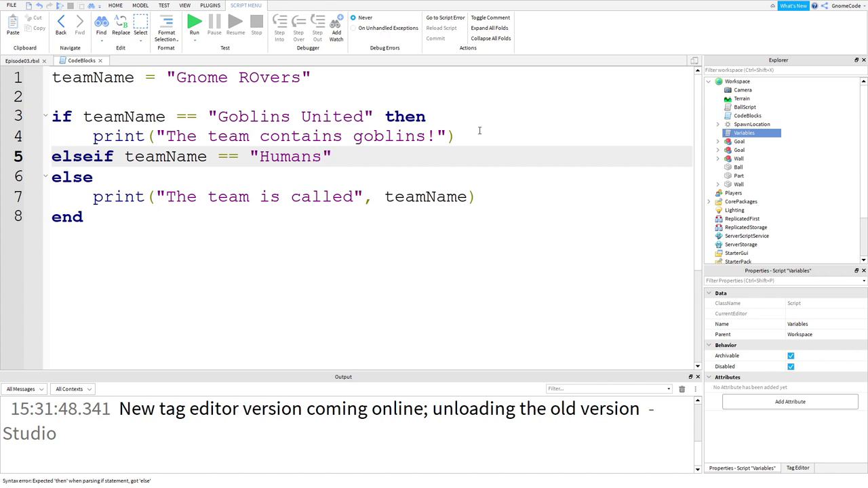
pyautogui.write('Athletico" then')
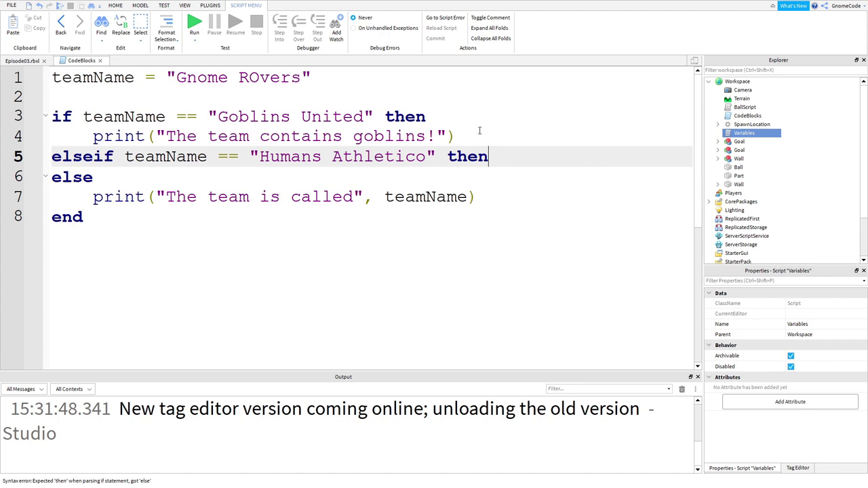
pyautogui.press('Return')
# Make the elseif branch print("Humans are playing") and start a test run
pyautogui.write('print("Humands')
pyautogui.press('BackSpace')
pyautogui.press('BackSpace')
pyautogui.press('BackSpace')
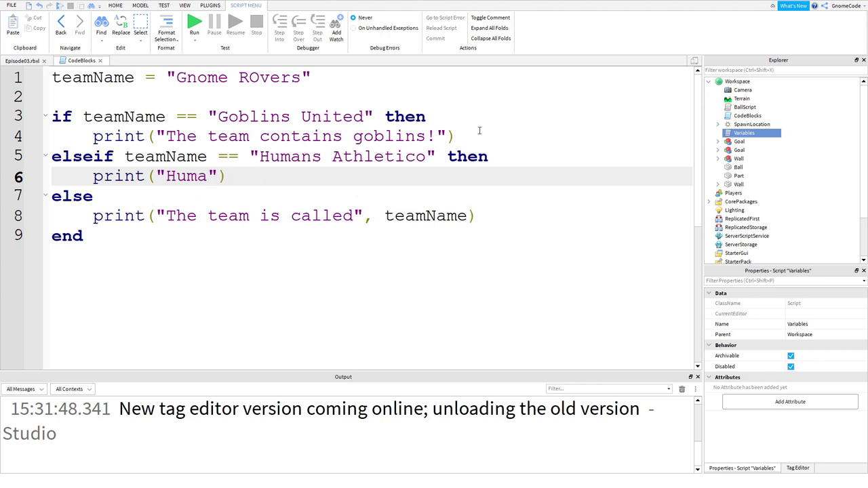
pyautogui.write('ns are playing')
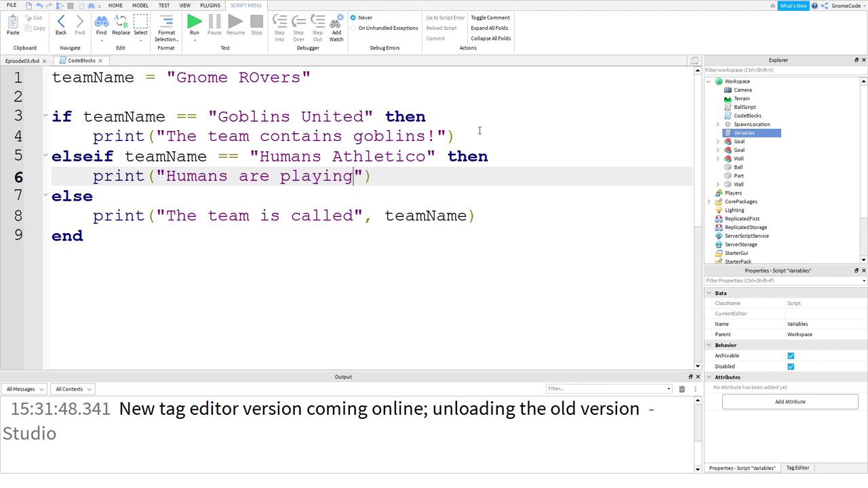
pyautogui.moveTo(186, 77); pyautogui.dragTo(312, 78)
pyautogui.moveTo(103, 215); pyautogui.dragTo(495, 216)
pyautogui.click(291, 216)
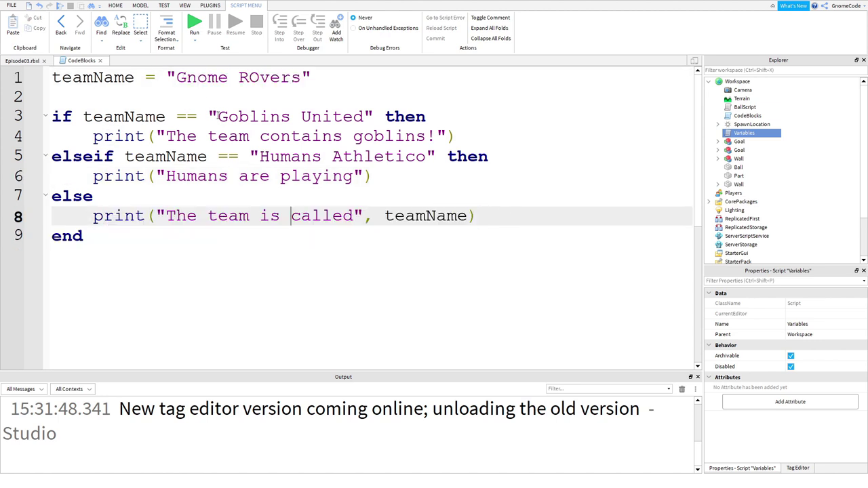
pyautogui.click(190, 23)
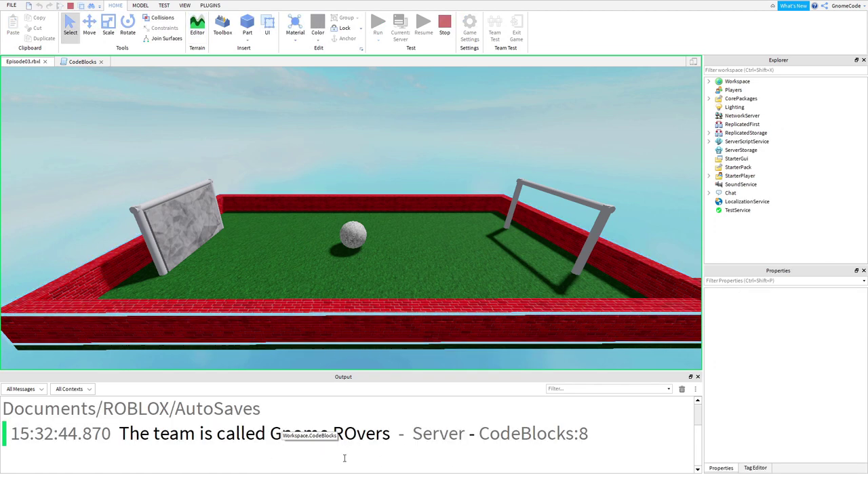
# Paste "Humans Athletico" over Gnome ROvers for teamName and test-run, printing 'Humans are playing'
pyautogui.click(444, 32)
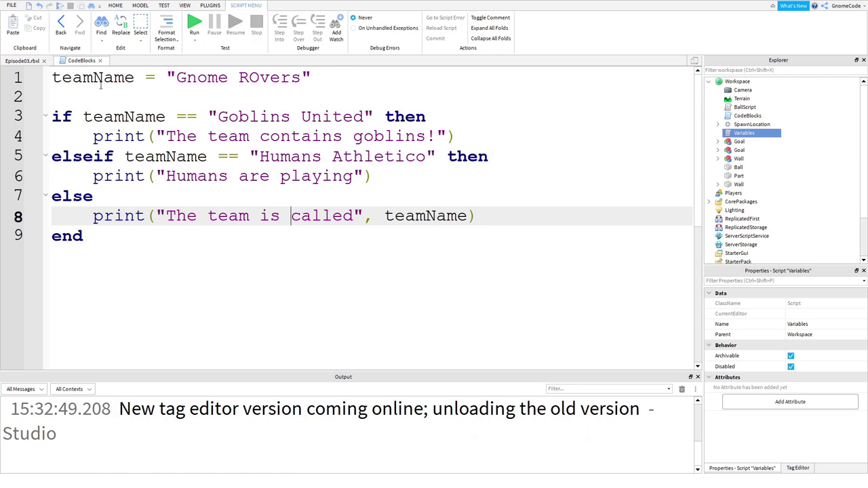
pyautogui.moveTo(425, 157); pyautogui.dragTo(260, 157)
pyautogui.hotkey('ctrl', 'c')
pyautogui.moveTo(301, 77); pyautogui.dragTo(177, 78)
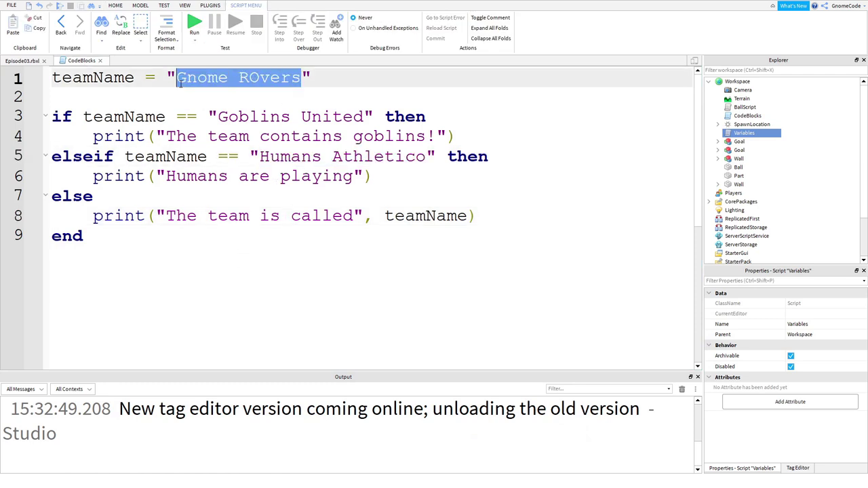
pyautogui.hotkey('ctrl', 'v')
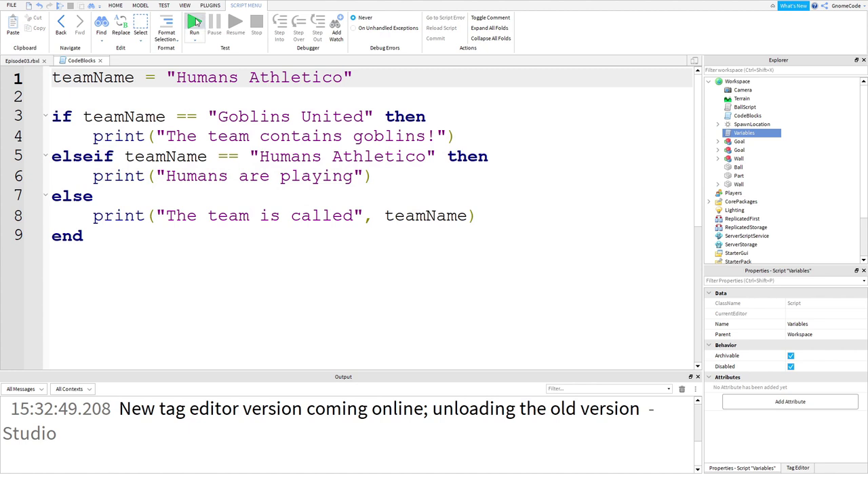
pyautogui.click(195, 23)
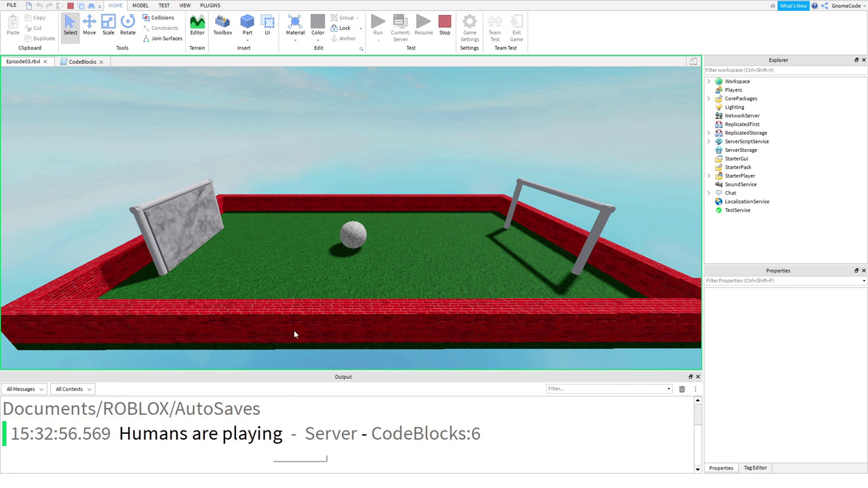
pyautogui.click(445, 28)
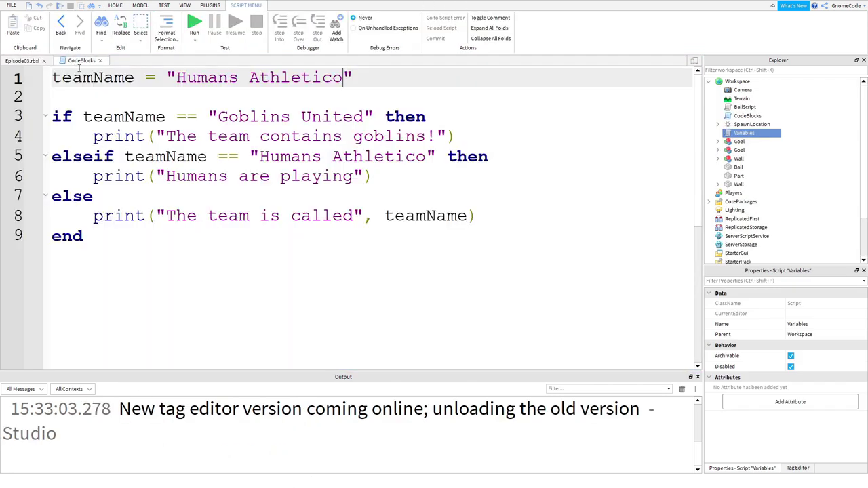
pyautogui.moveTo(107, 238); pyautogui.dragTo(92, 175)
pyautogui.click(189, 246)
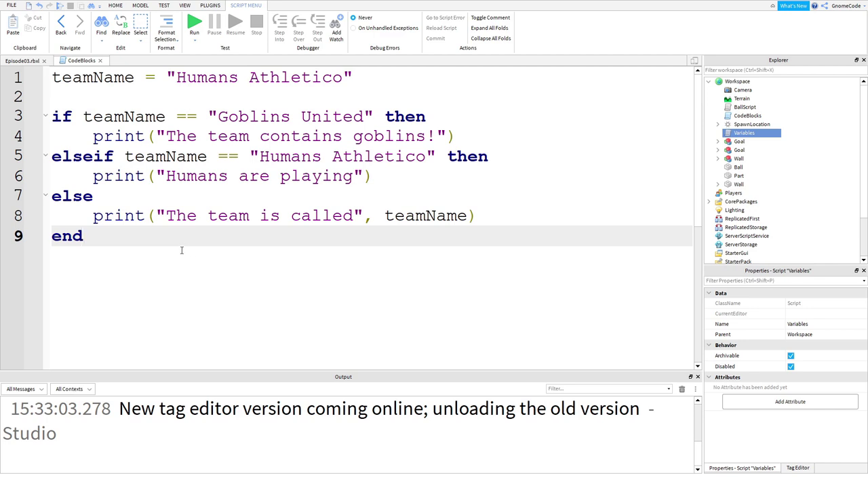
# Delete the old if/elseif/else block and clear the rest of the script
pyautogui.moveTo(194, 249); pyautogui.dragTo(2, 115)
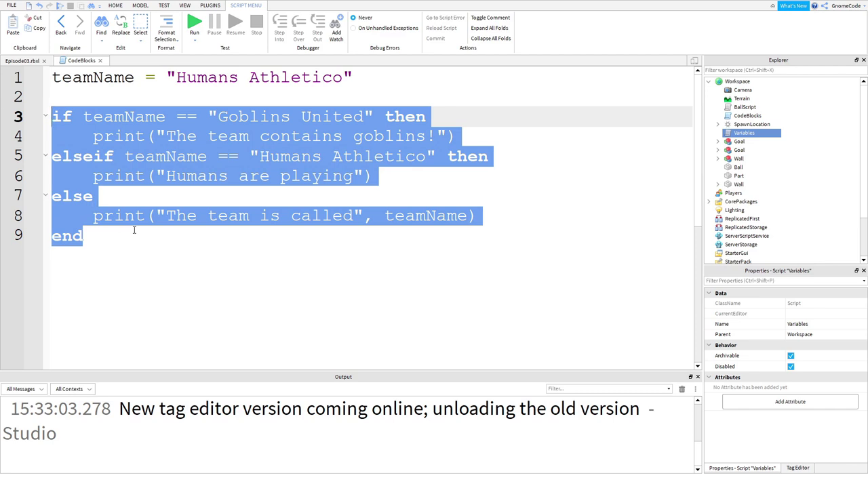
pyautogui.press('BackSpace')
pyautogui.press('BackSpace')
pyautogui.hotkey('ctrl', 'a')
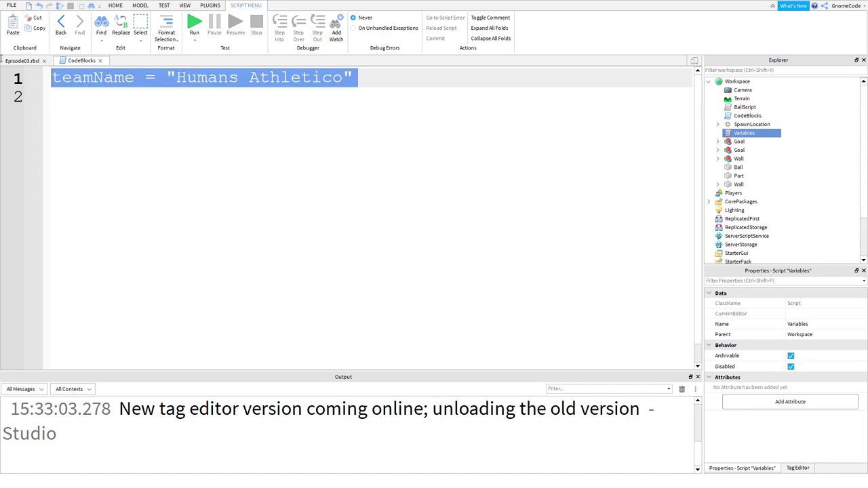
pyautogui.press('BackSpace')
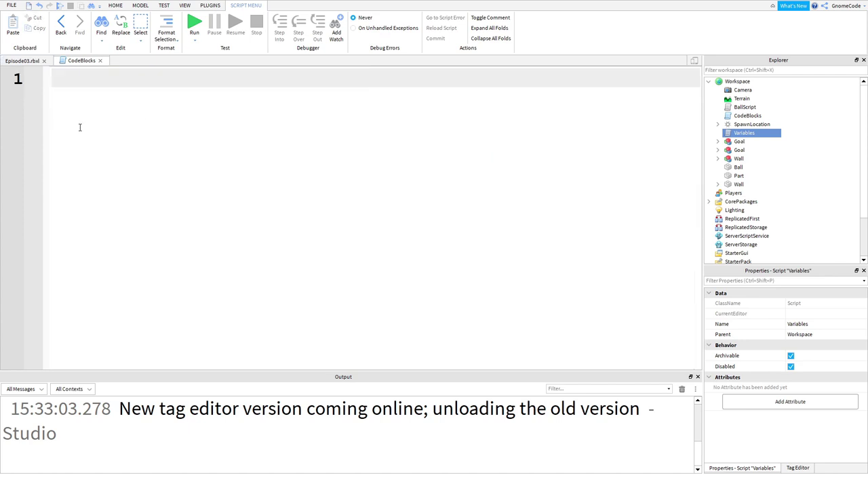
# Write a while 5 > 3 do loop that prints "Five is still greater than 3"
pyautogui.write('while')
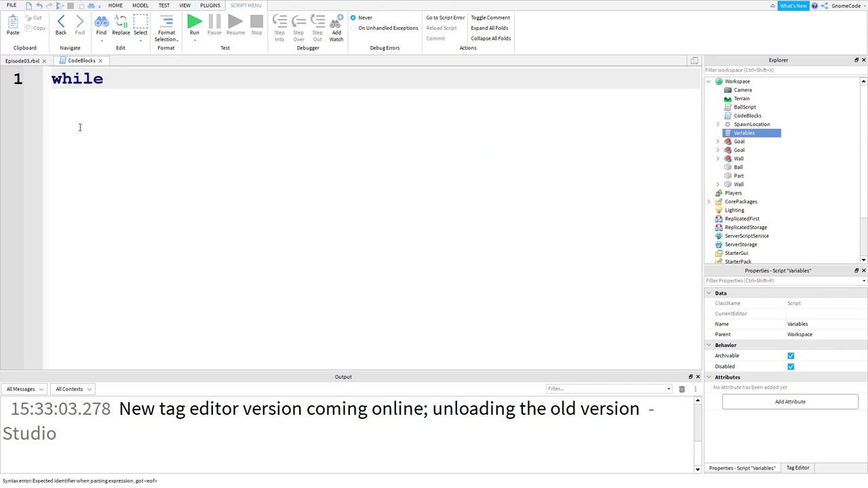
pyautogui.write(' 5 > 3')
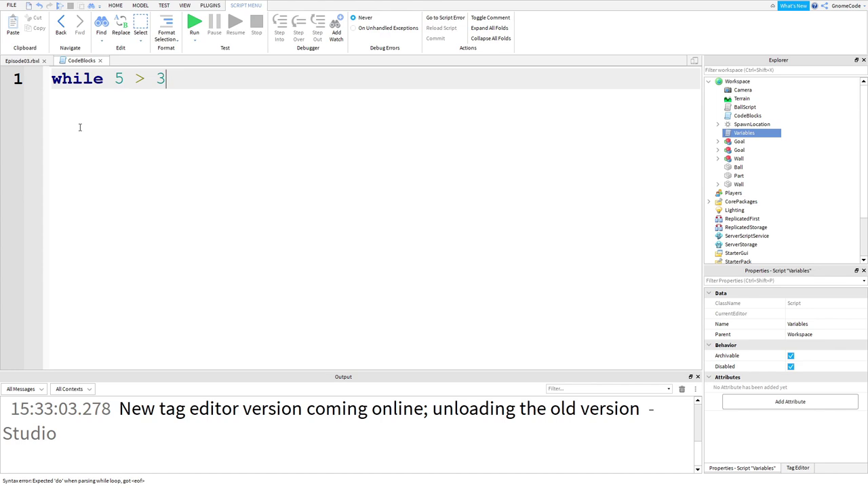
pyautogui.write(' then')
pyautogui.press('BackSpace')
pyautogui.press('BackSpace')
pyautogui.press('BackSpace')
pyautogui.press('BackSpace')
pyautogui.write('do')
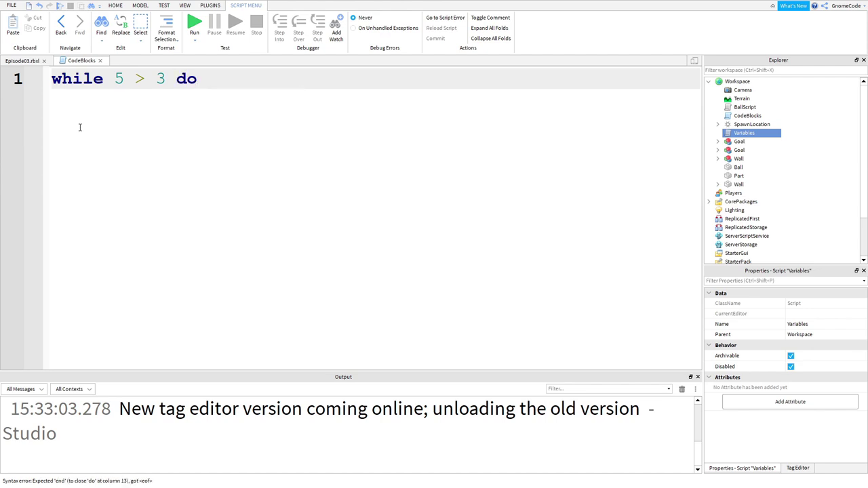
pyautogui.press('Return')
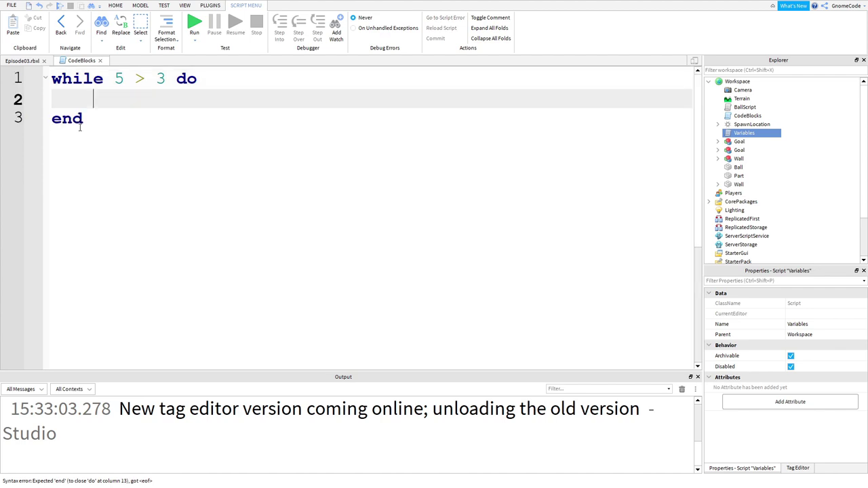
pyautogui.write('print("Five is still greater than ')
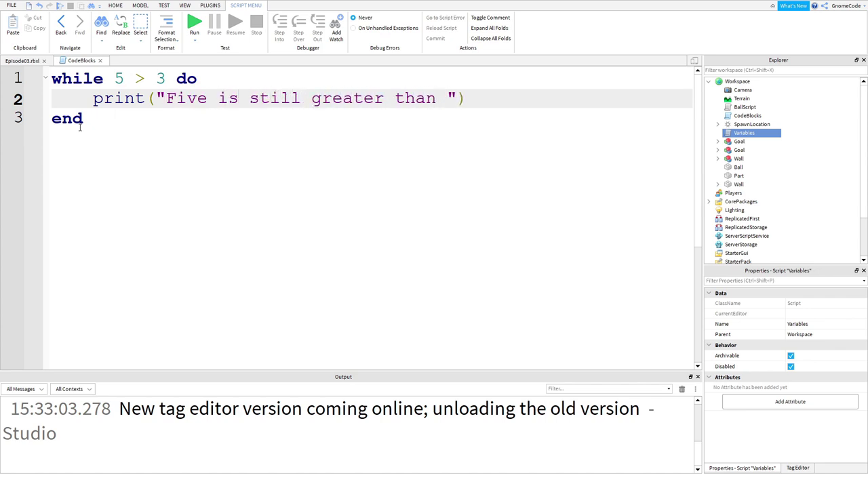
pyautogui.write('3')
# Test-run the game and scroll Output to the 4996 repeated messages and timeout error
pyautogui.click(202, 124)
pyautogui.click(220, 80)
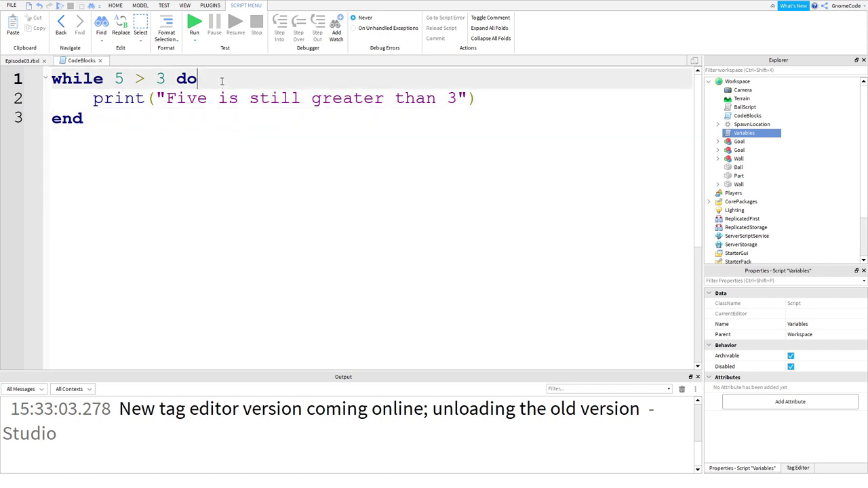
pyautogui.click(196, 24)
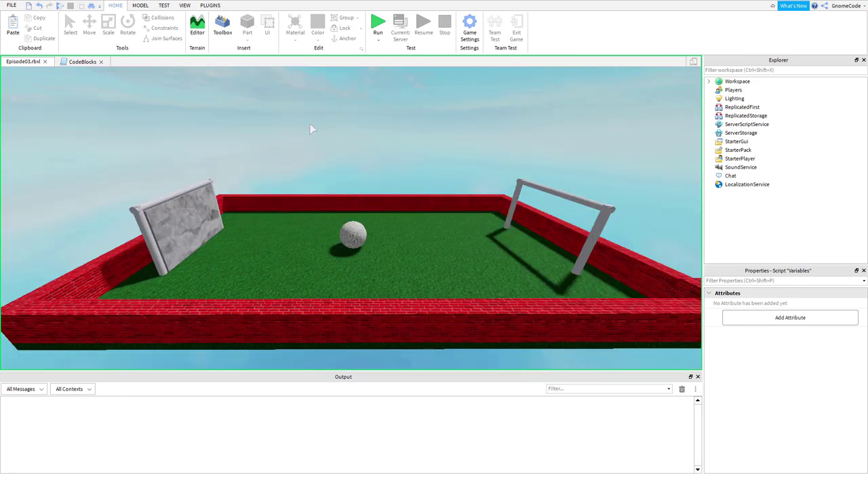
pyautogui.press('F8')
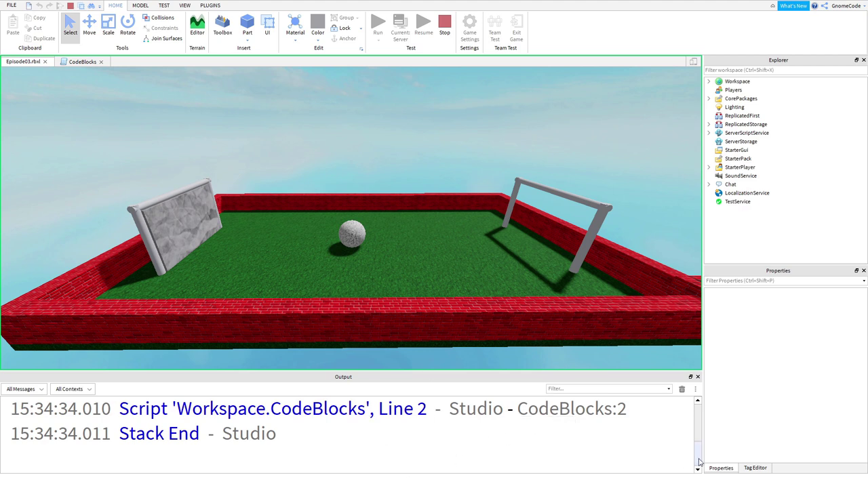
pyautogui.moveTo(699, 461); pyautogui.dragTo(694, 434)
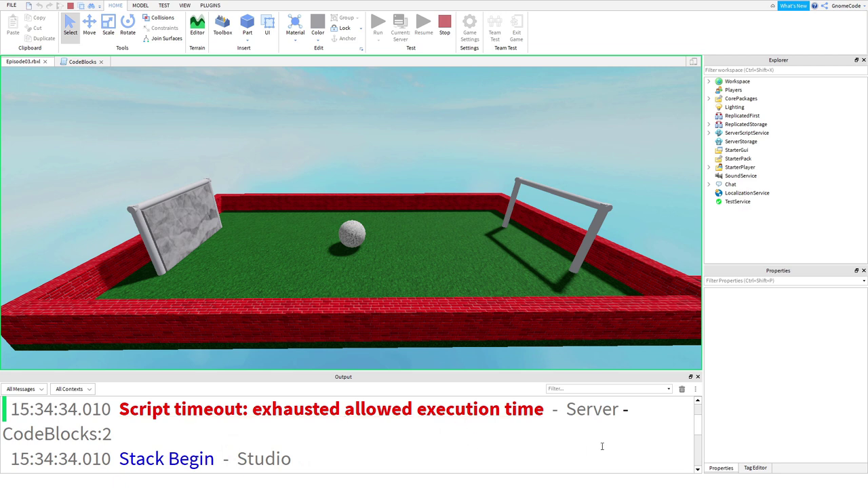
pyautogui.scroll(1, 697, 429)
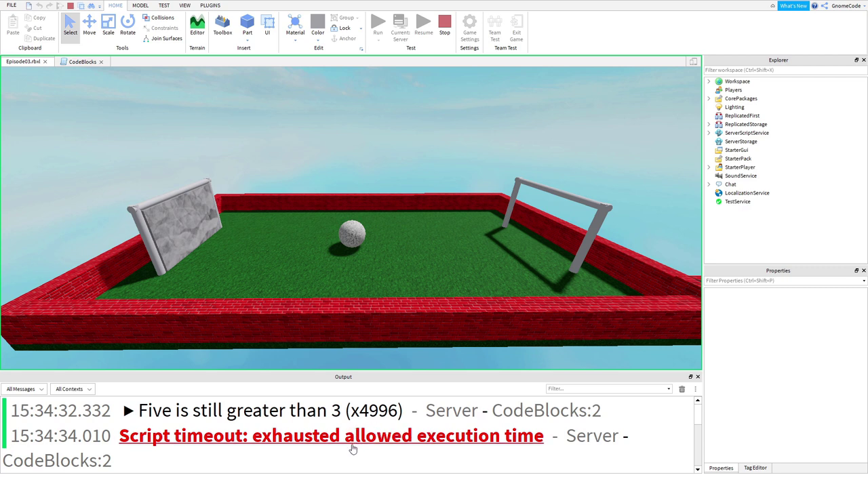
# Stop the test and review the loop's 5 > 3 condition and print line in CodeBlocks
pyautogui.click(448, 17)
pyautogui.click(76, 61)
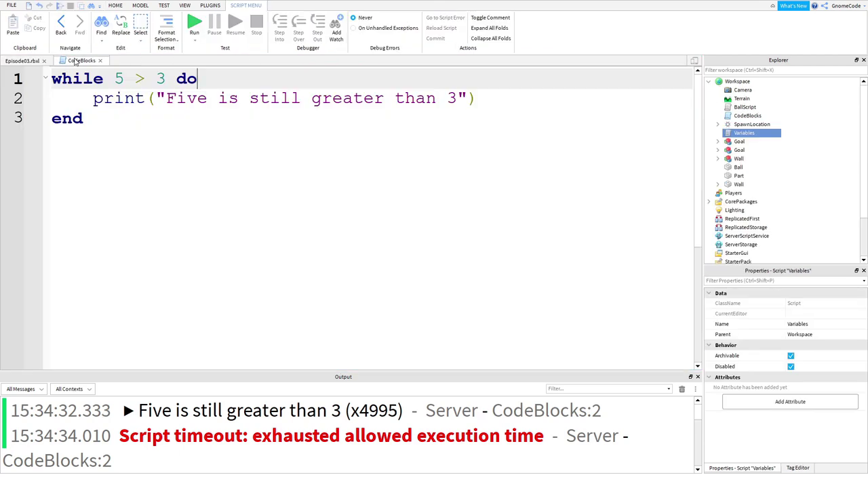
pyautogui.hotkey('ctrl', 'a')
pyautogui.click(108, 117)
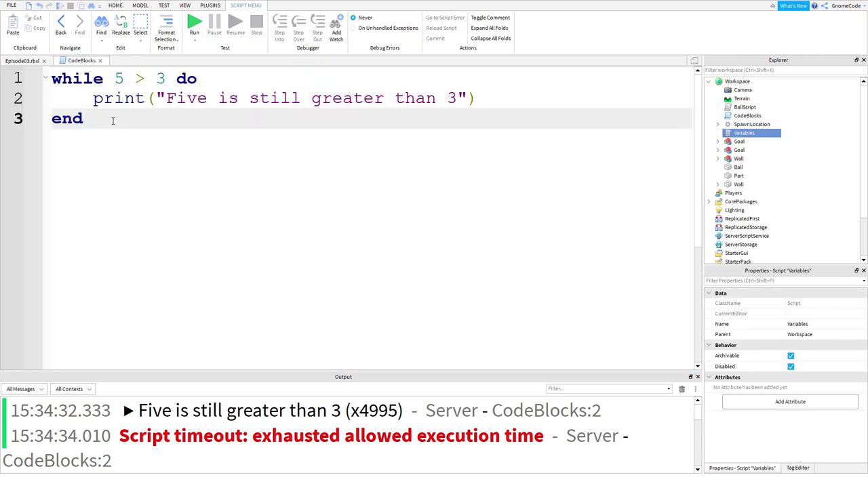
pyautogui.moveTo(94, 99)
pyautogui.mouseDown()
pyautogui.moveTo(301, 111)
pyautogui.moveTo(560, 102)
pyautogui.mouseUp()
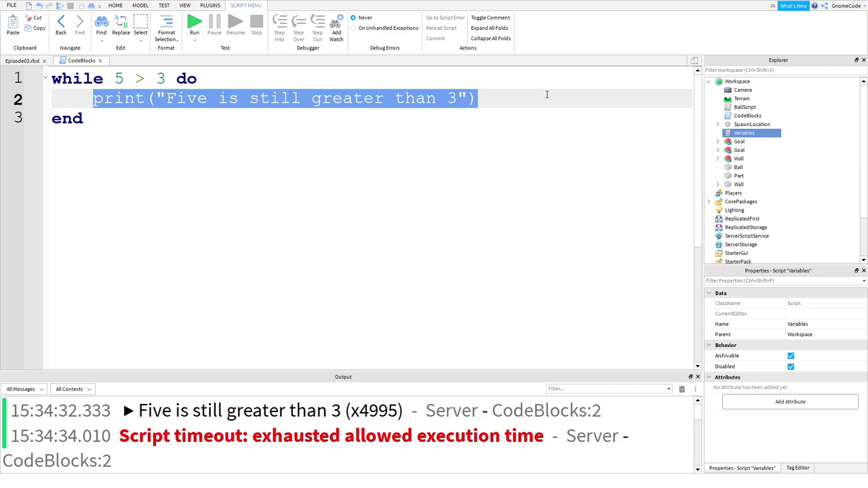
pyautogui.click(502, 107)
pyautogui.moveTo(93, 99); pyautogui.dragTo(596, 90)
pyautogui.click(449, 118)
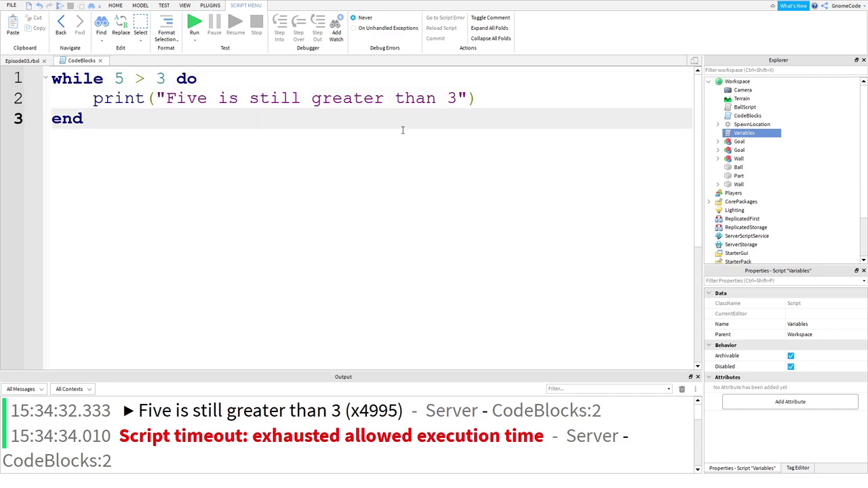
pyautogui.moveTo(114, 80); pyautogui.dragTo(478, 98)
pyautogui.click(188, 98)
pyautogui.click(165, 80)
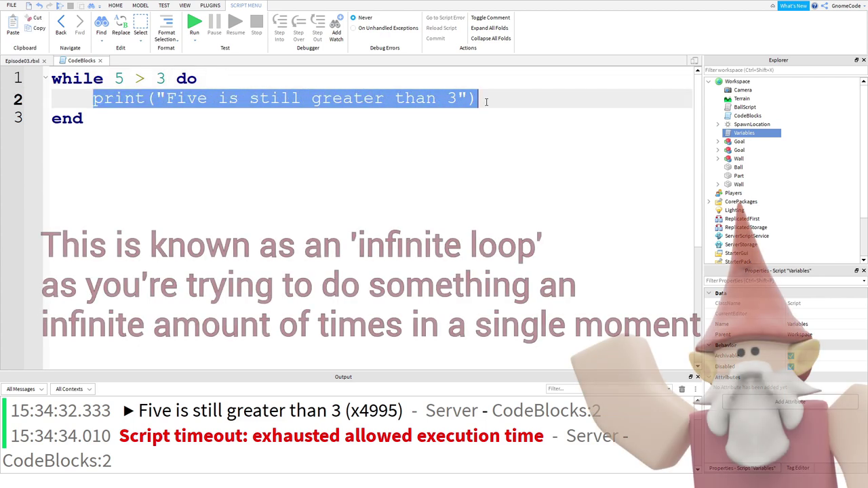
pyautogui.click(503, 100)
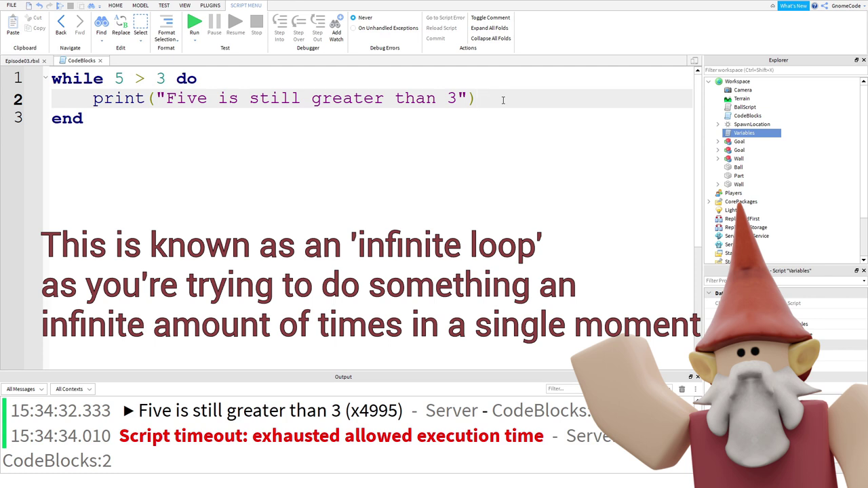
# Check the wait(1) line in BallScript before returning to CodeBlocks
pyautogui.doubleClick(745, 107)
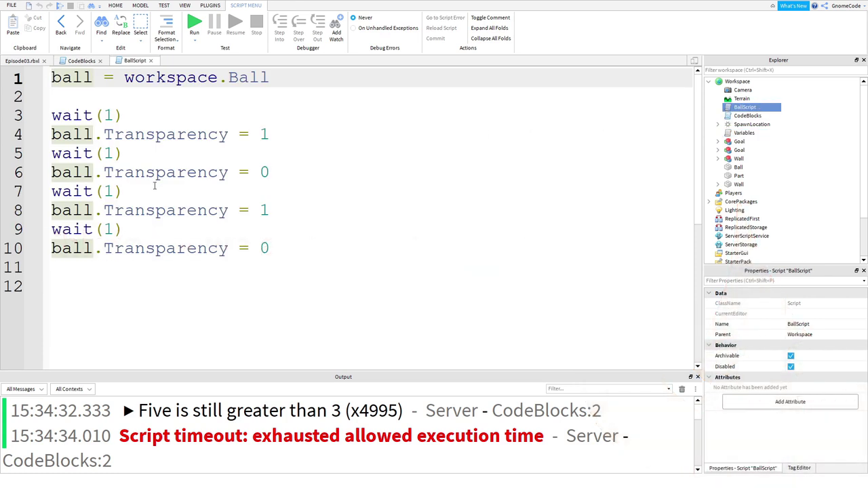
pyautogui.moveTo(133, 115); pyautogui.dragTo(45, 114)
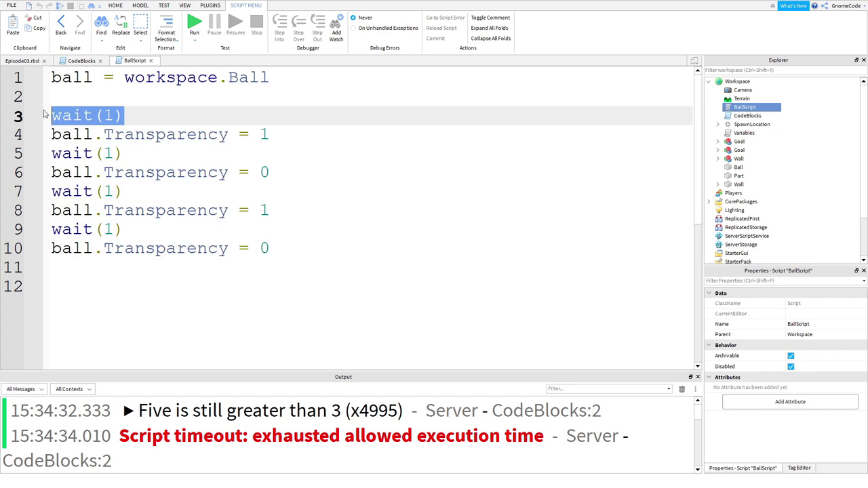
pyautogui.click(171, 135)
pyautogui.click(150, 60)
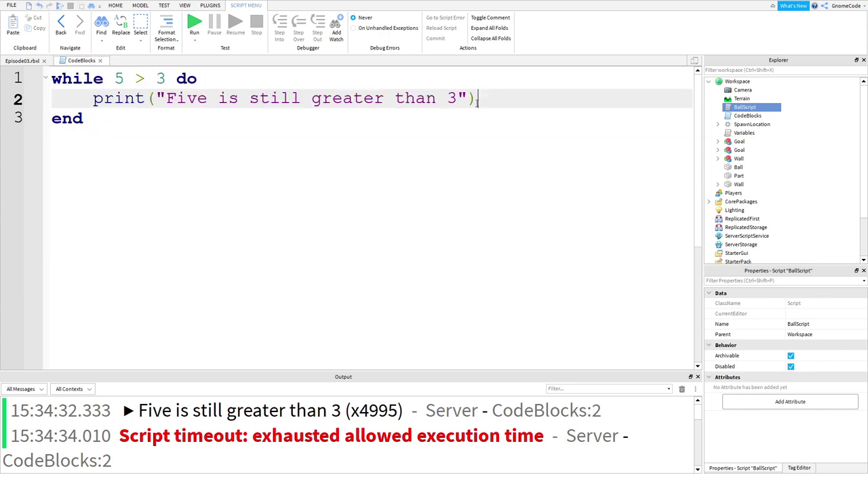
# Add wait(1) on a new line after the print statement inside the loop
pyautogui.press('Return')
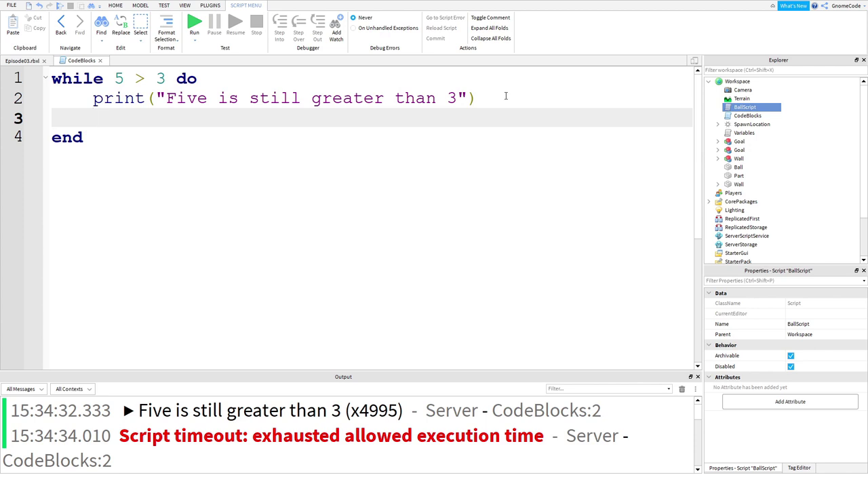
pyautogui.write('wait(1')
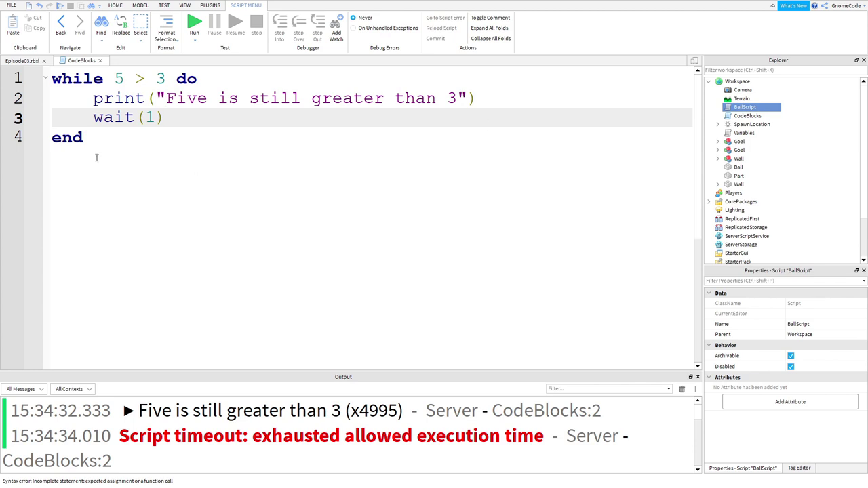
pyautogui.write(')')
pyautogui.moveTo(52, 79); pyautogui.dragTo(246, 72)
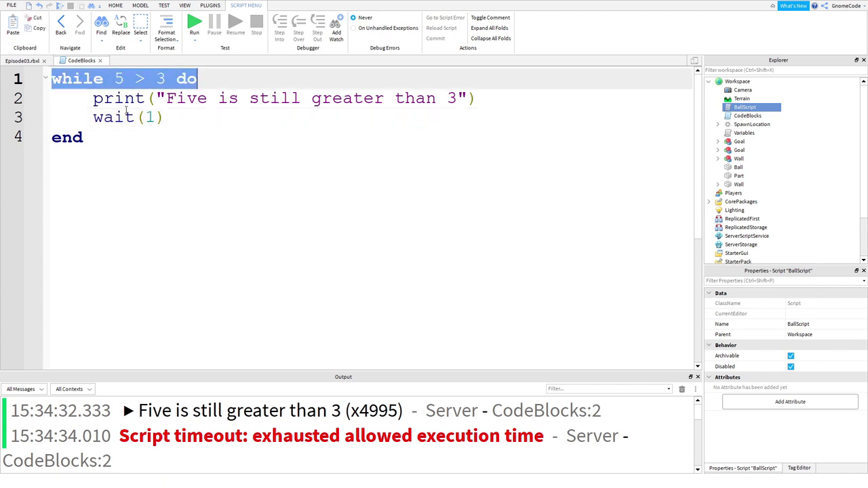
pyautogui.moveTo(93, 98); pyautogui.dragTo(508, 95)
pyautogui.moveTo(213, 117); pyautogui.dragTo(89, 119)
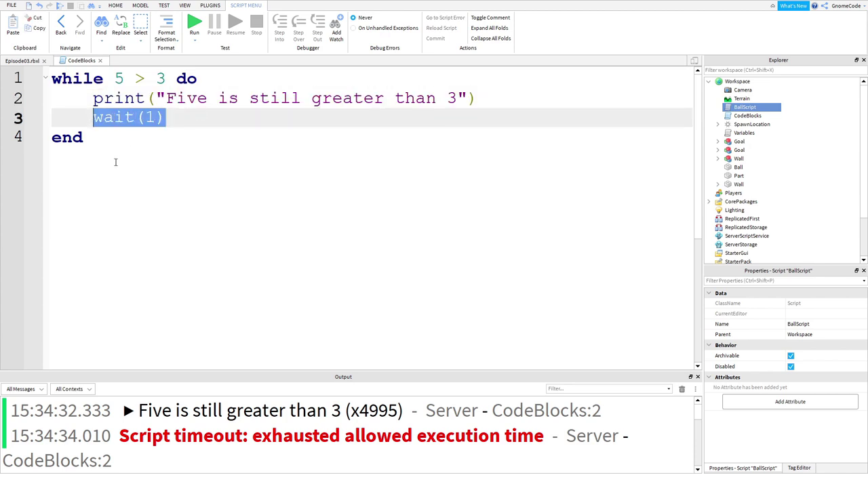
pyautogui.click(75, 79)
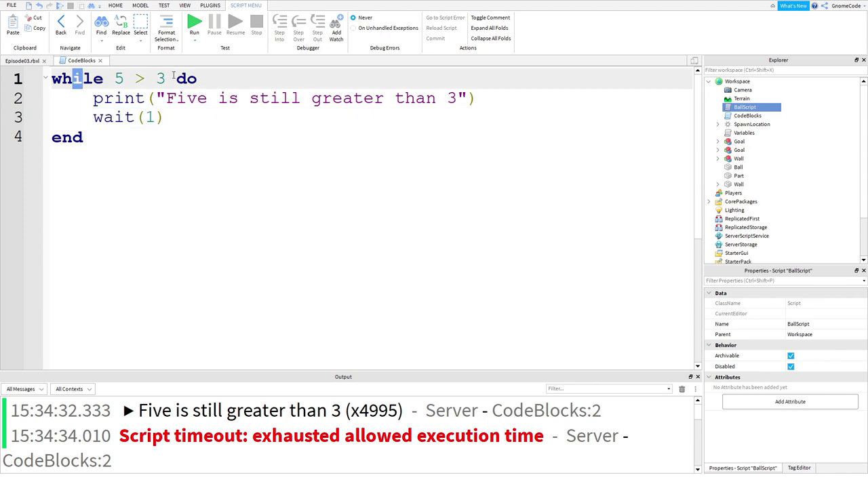
pyautogui.moveTo(198, 79); pyautogui.dragTo(72, 79)
pyautogui.click(185, 141)
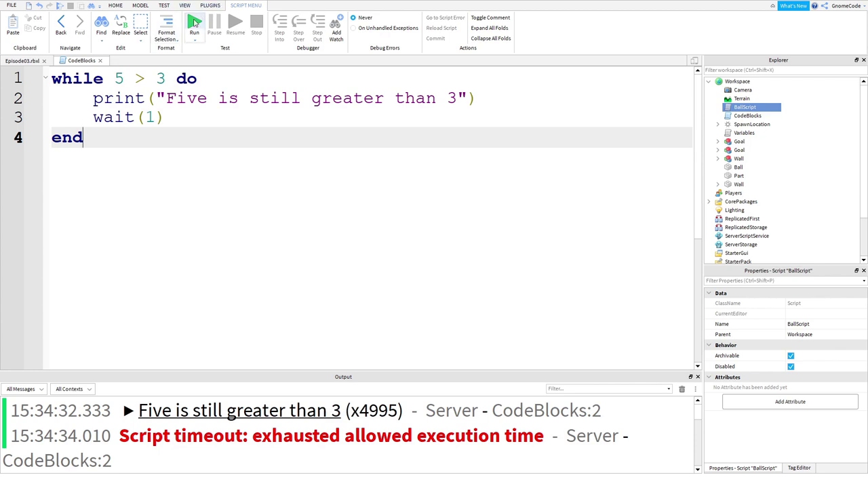
# Run the game to test the loop pausing one second per pass
pyautogui.click(194, 22)
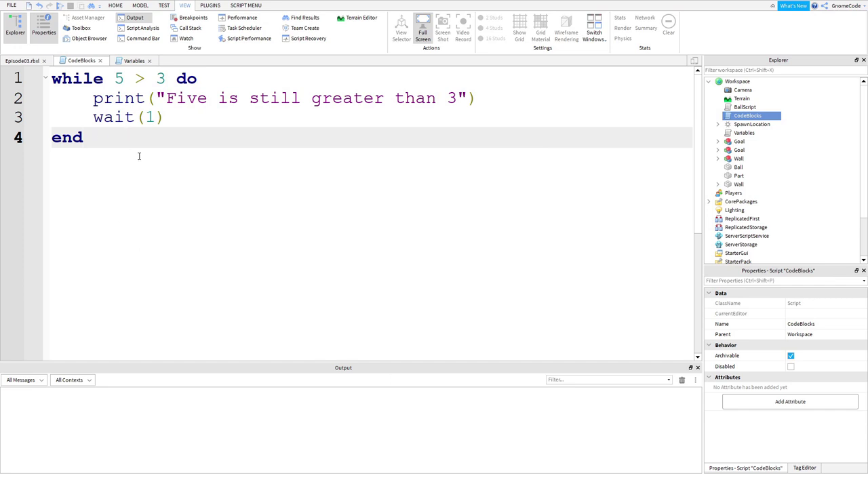
# Replace the loop with the team name and score declarations copied from the Variables script
pyautogui.moveTo(139, 155); pyautogui.dragTo(1, 80)
pyautogui.press('Delete')
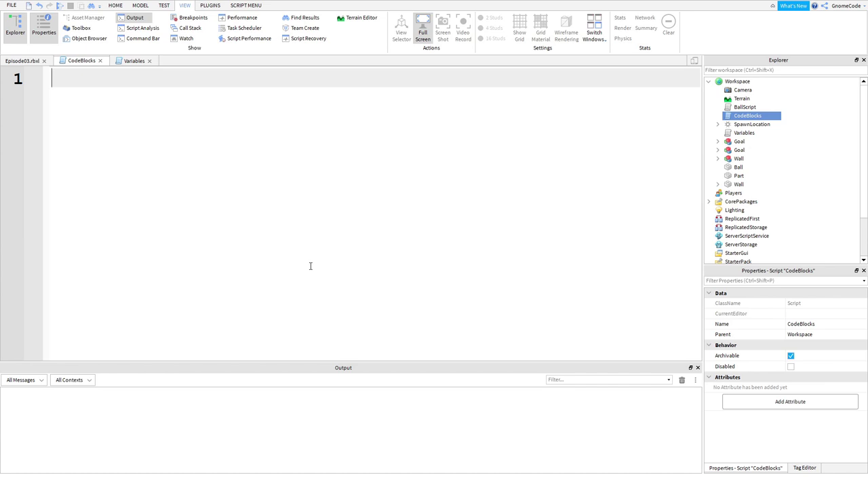
pyautogui.click(133, 60)
pyautogui.click(204, 154)
pyautogui.click(146, 153)
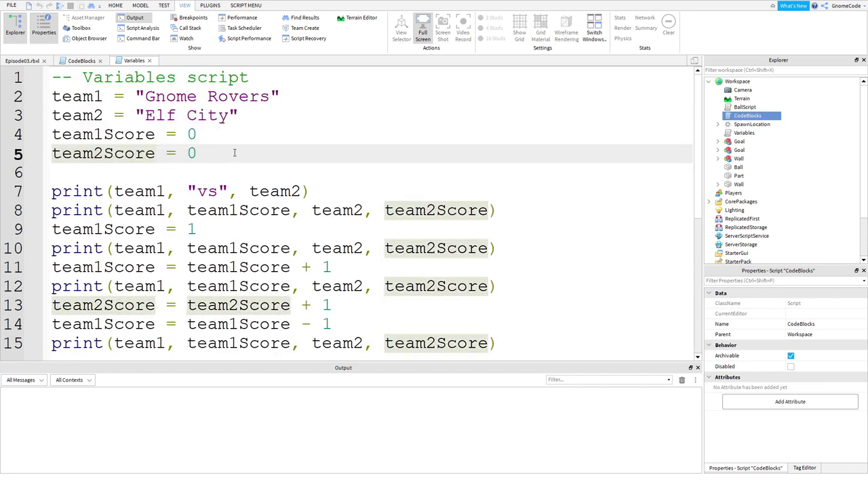
pyautogui.moveTo(252, 153); pyautogui.dragTo(52, 97)
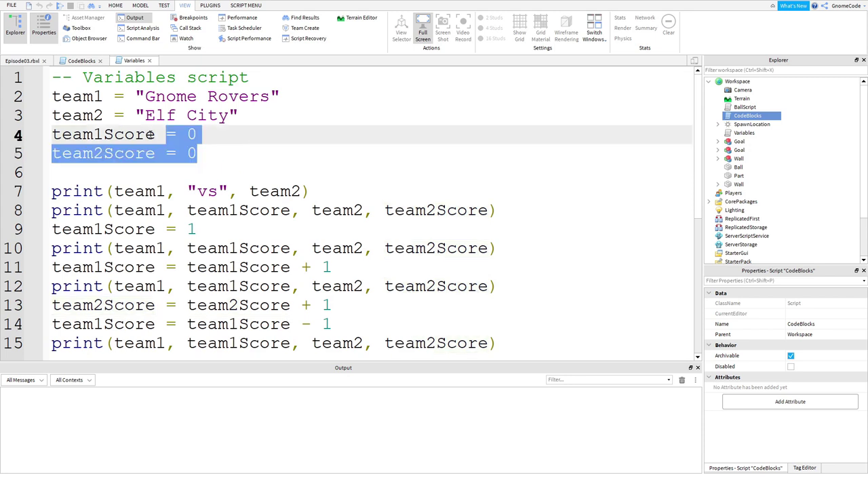
pyautogui.hotkey('ctrl', 'c')
pyautogui.click(80, 60)
pyautogui.hotkey('ctrl', 'v')
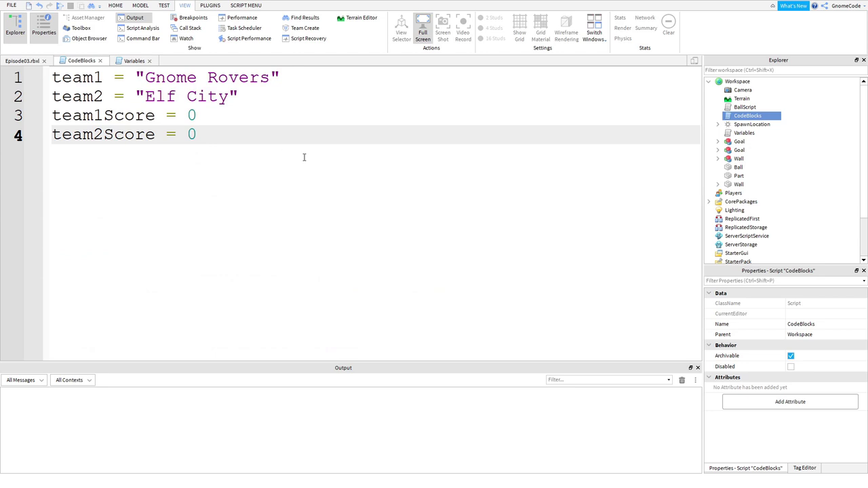
# Add minutes = 0 below the score variables, followed by a blank line
pyautogui.press('Return')
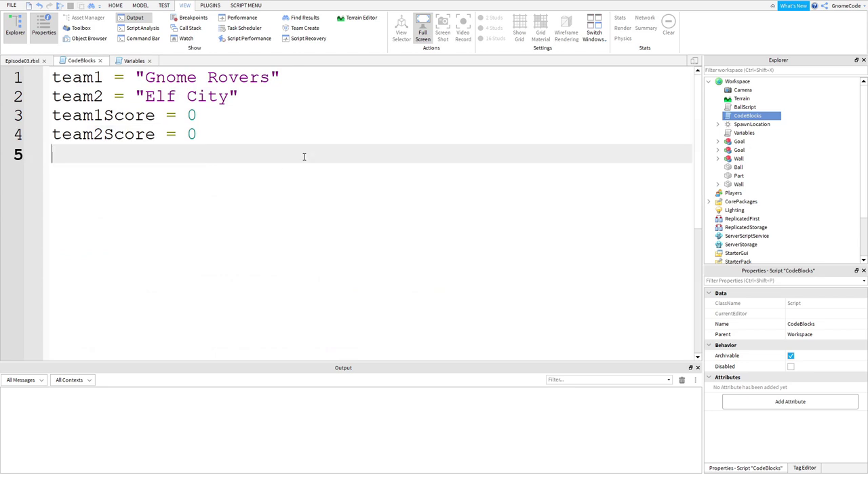
pyautogui.write('minutes = ')
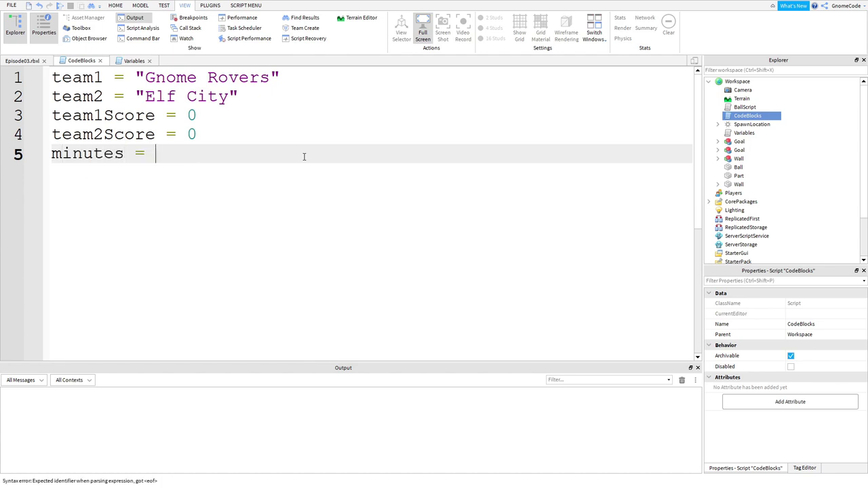
pyautogui.write('0')
pyautogui.press('Return')
pyautogui.press('Return')
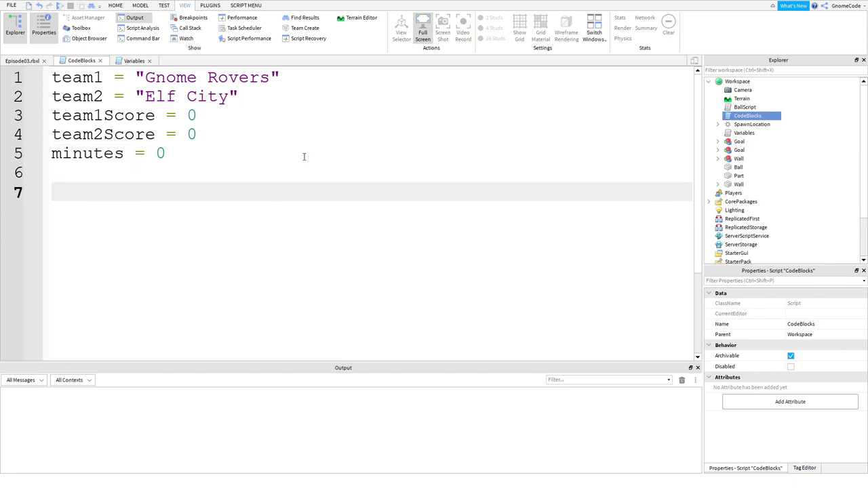
# Start a while minutes < 91 do loop closed by end
pyautogui.write('while minute')
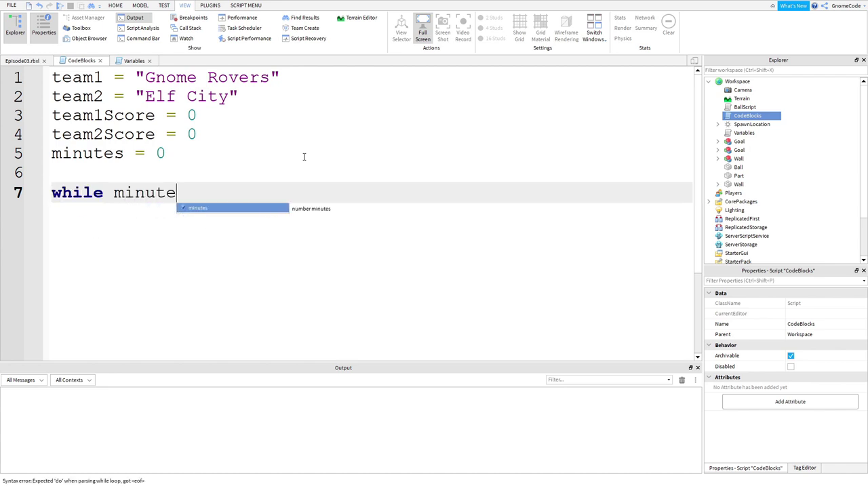
pyautogui.write('s ')
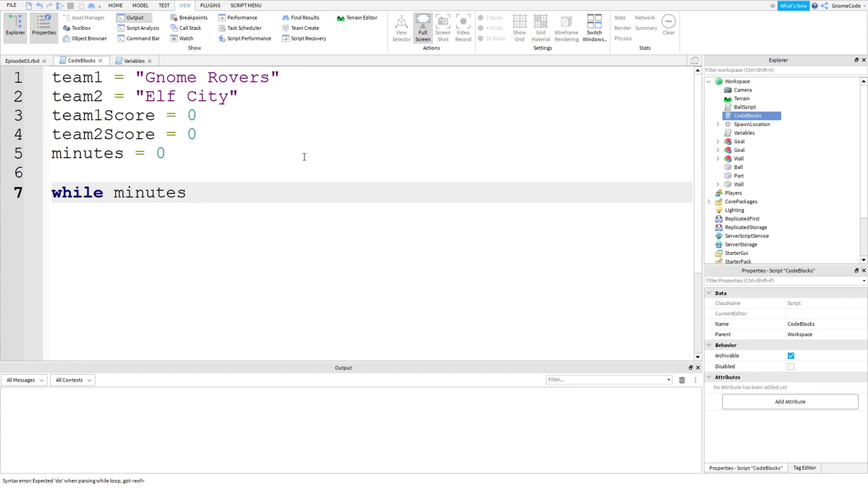
pyautogui.write('< ')
pyautogui.write('91')
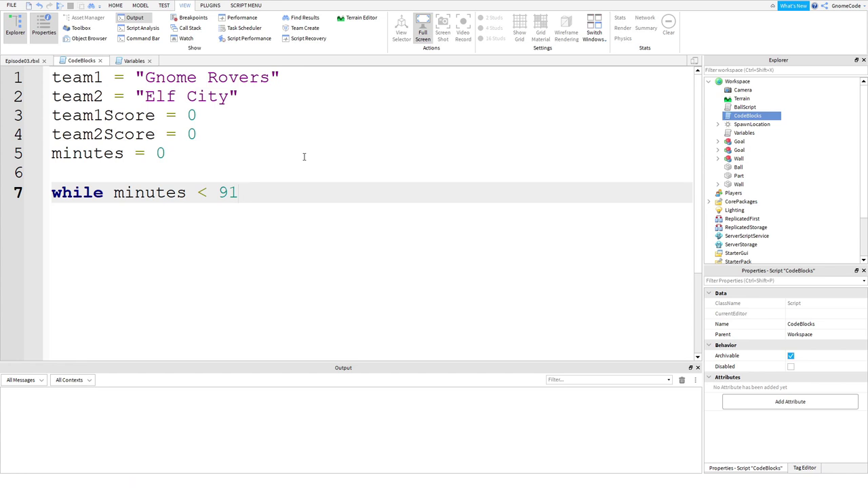
pyautogui.write(' do')
pyautogui.press('Return')
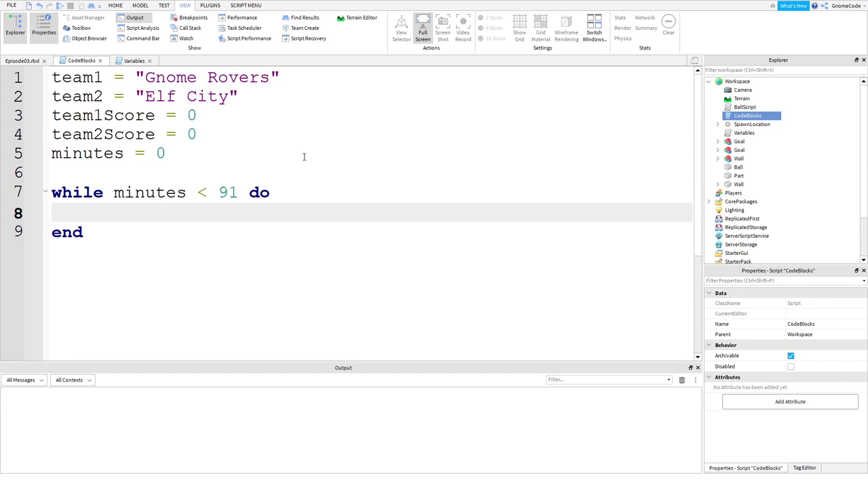
# Inside the loop, print(team1, team1Score, team2, team2Score) using autocomplete, then start a new line
pyautogui.write('p')
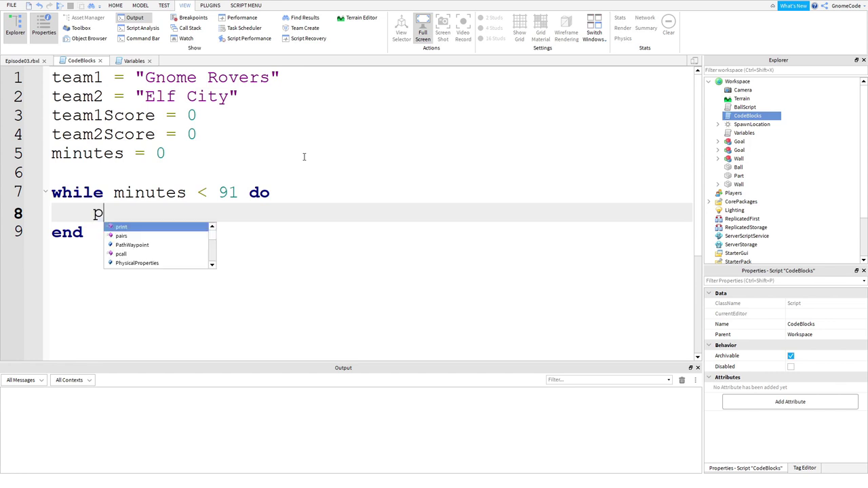
pyautogui.write('rint')
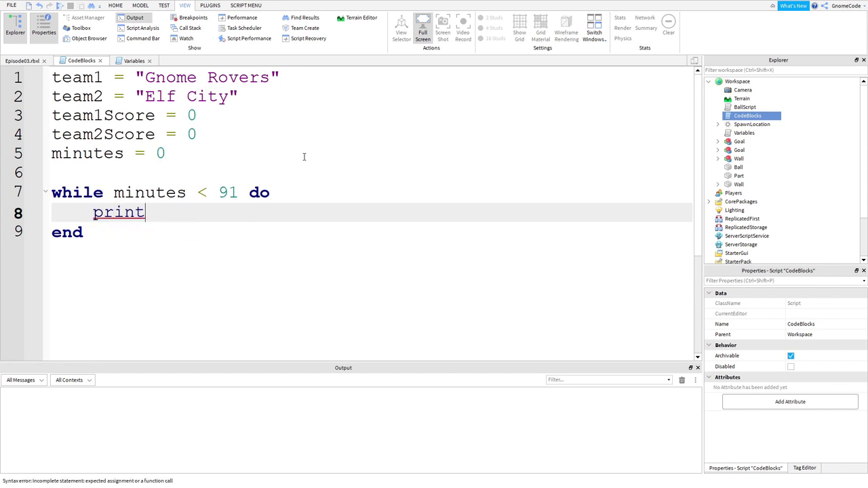
pyautogui.write('(')
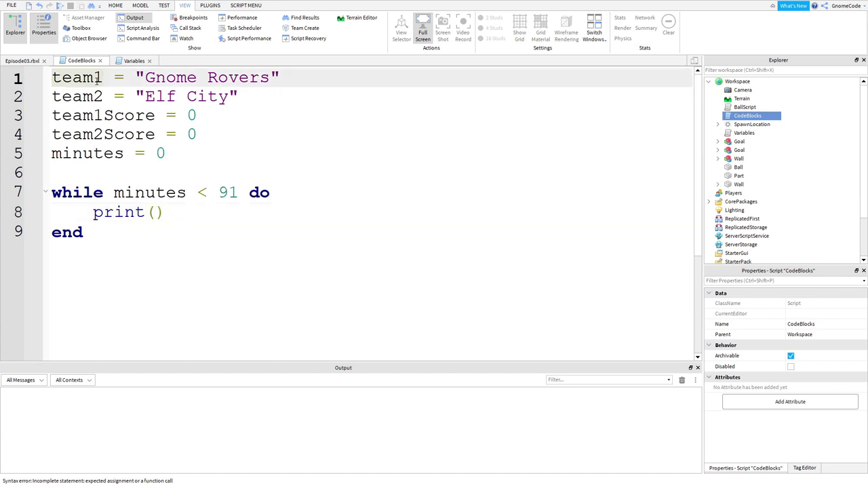
pyautogui.write('team1, team')
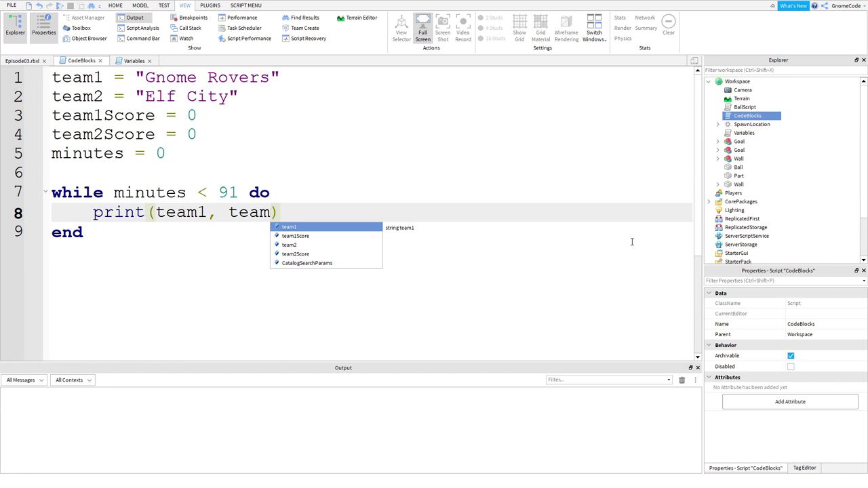
pyautogui.press('Down')
pyautogui.press('Tab')
pyautogui.write(', tea')
pyautogui.press('Down')
pyautogui.press('Down')
pyautogui.press('Tab')
pyautogui.write(', tea')
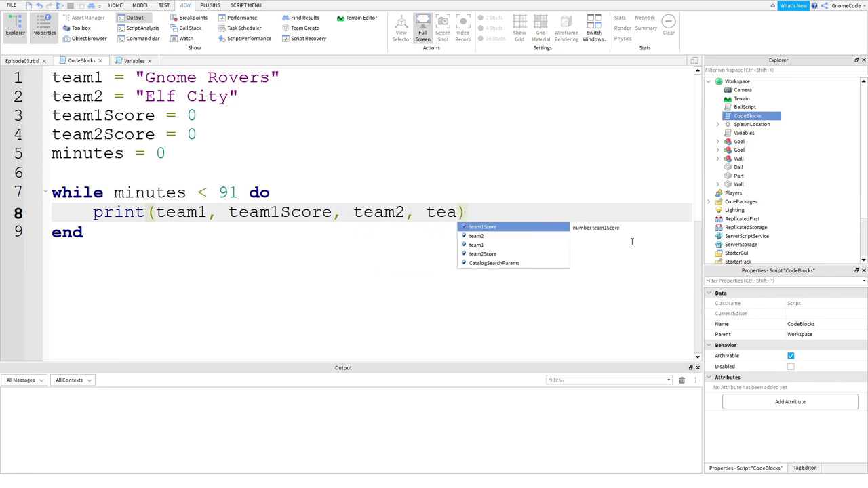
pyautogui.press('Down')
pyautogui.press('Down')
pyautogui.press('Down')
pyautogui.press('Tab')
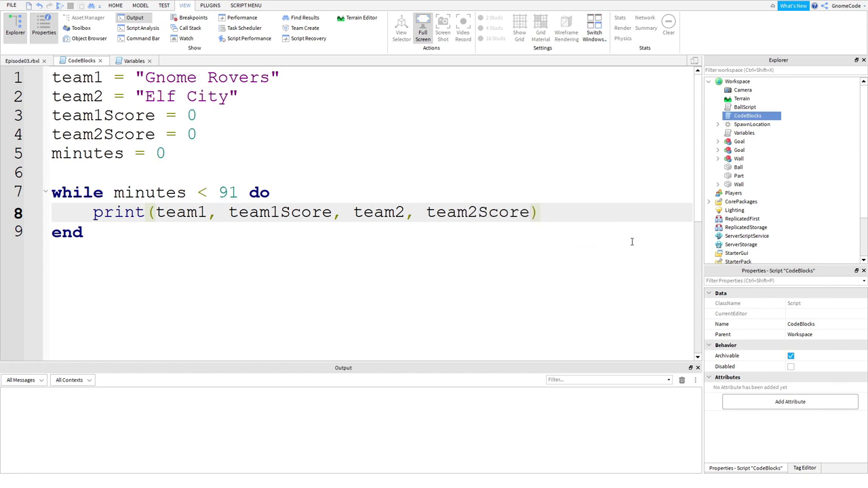
pyautogui.doubleClick(412, 212)
pyautogui.doubleClick(336, 213)
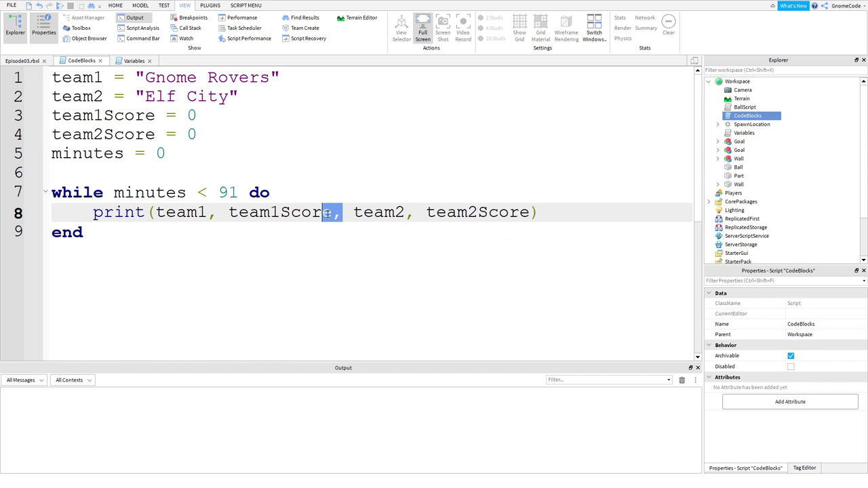
pyautogui.click(562, 202)
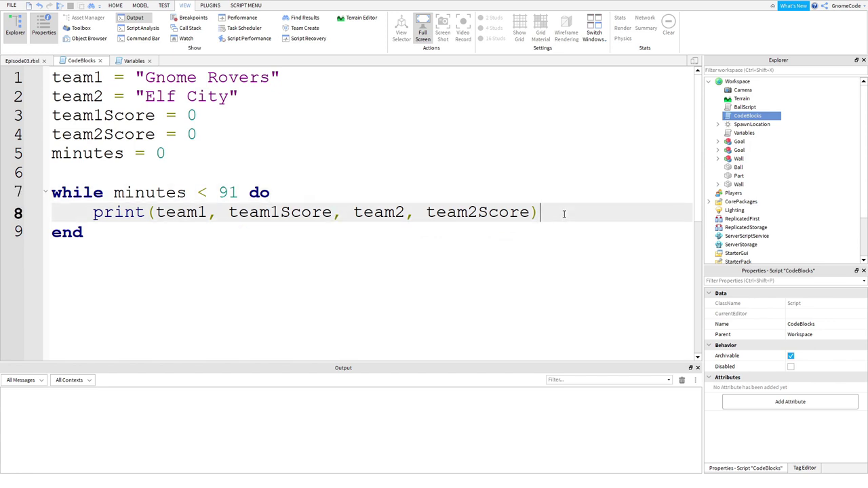
pyautogui.press('Return')
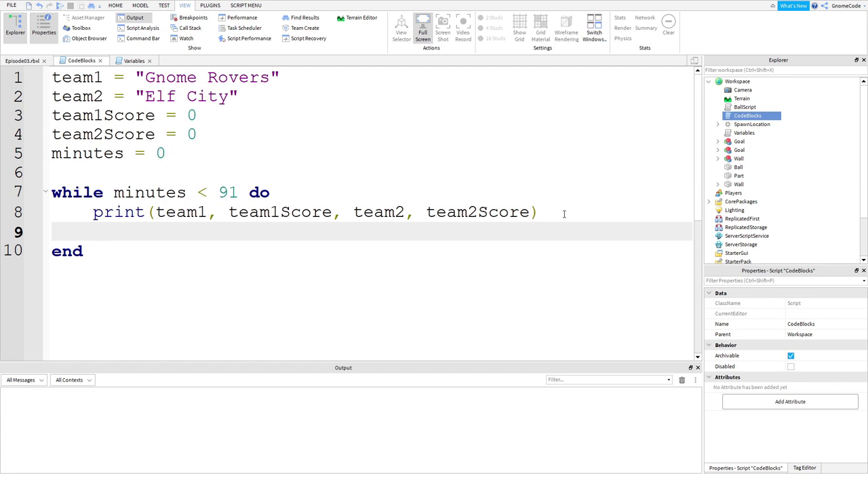
# Add minutes = minutes + 1 inside the loop
pyautogui.write('minutes')
pyautogui.write(' = ')
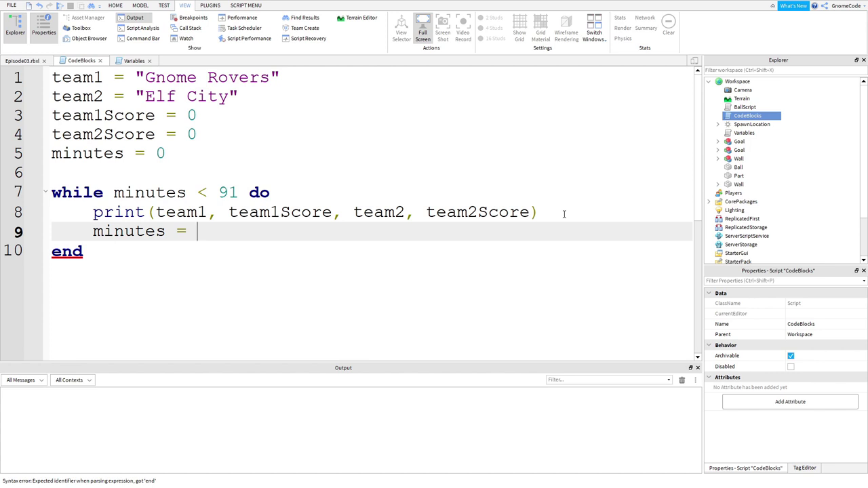
pyautogui.write('minutes')
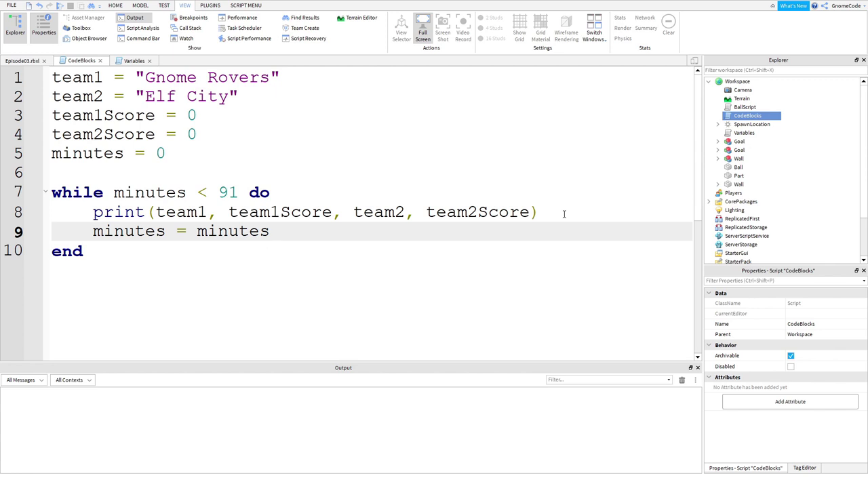
pyautogui.write(' + 1')
pyautogui.moveTo(218, 193); pyautogui.dragTo(239, 190)
pyautogui.click(260, 192)
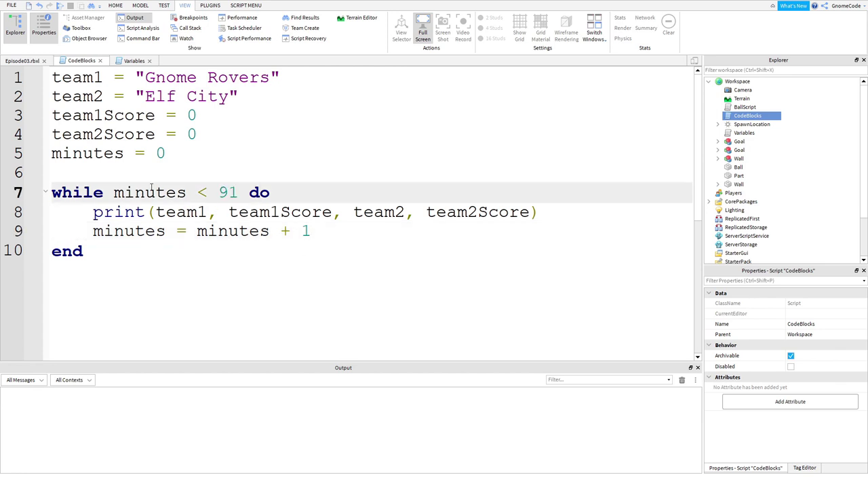
pyautogui.click(345, 234)
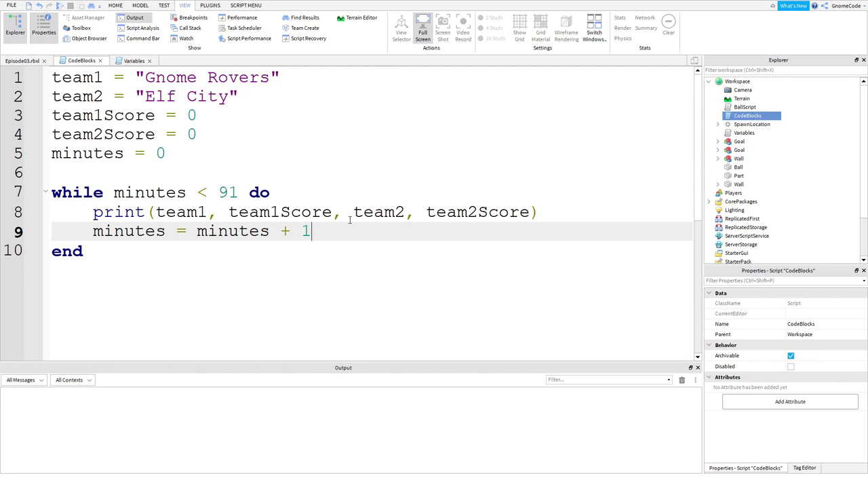
# Add wait(1) after the increment and a print(minutes) line before it
pyautogui.press('Return')
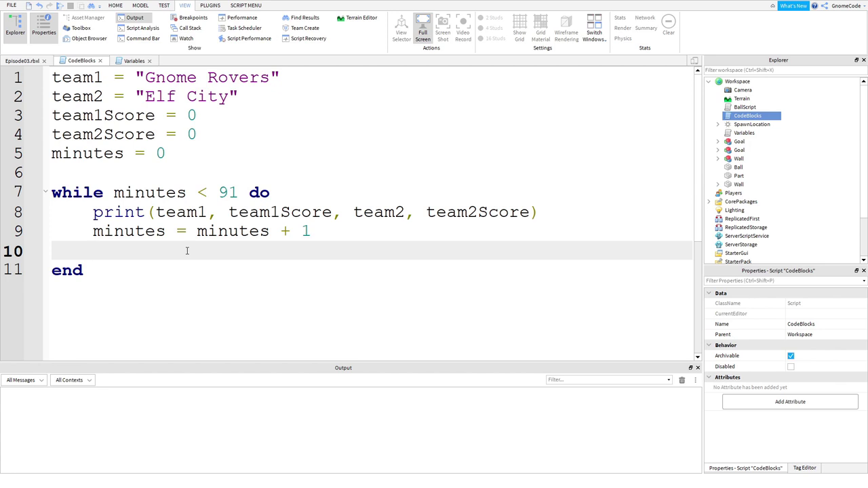
pyautogui.write('wait')
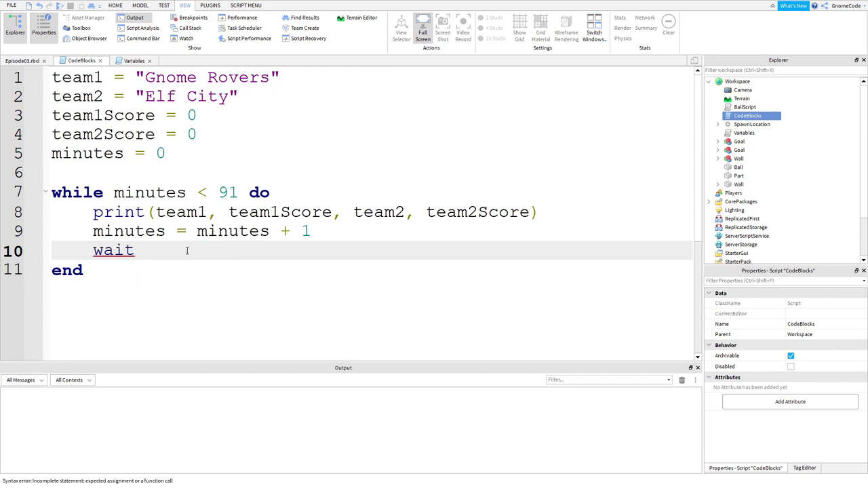
pyautogui.write('(1)')
pyautogui.click(349, 231)
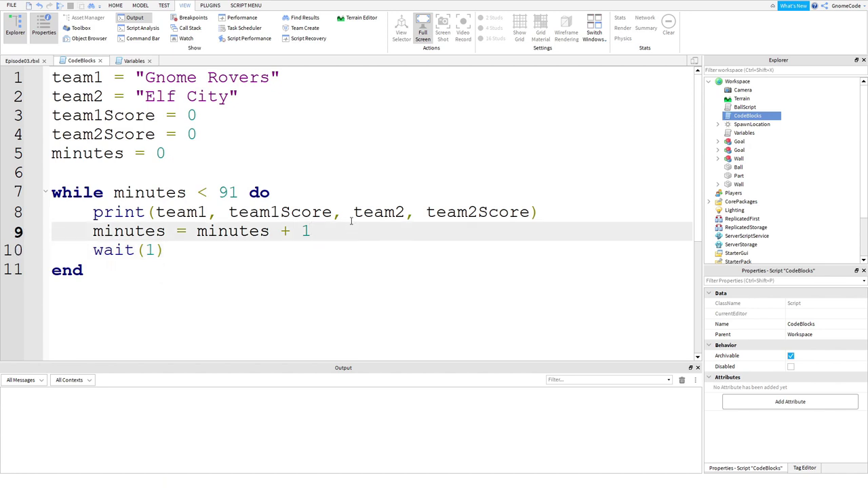
pyautogui.press('Return')
pyautogui.write('print(')
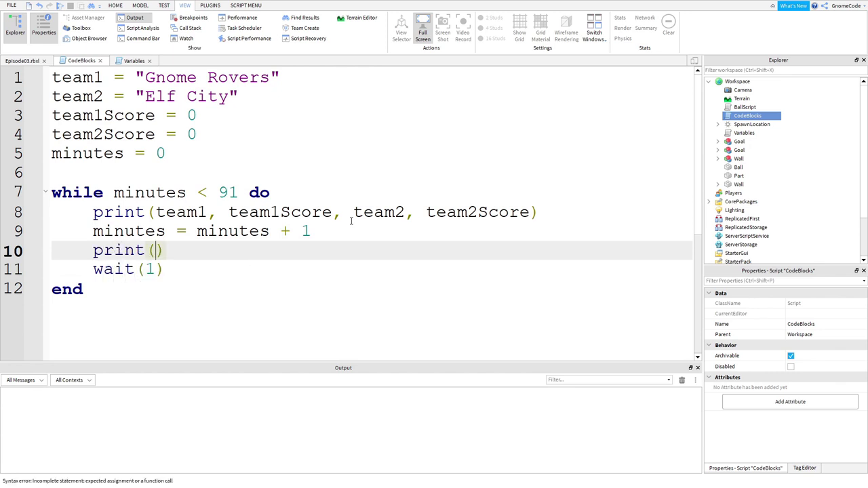
pyautogui.write('minutes')
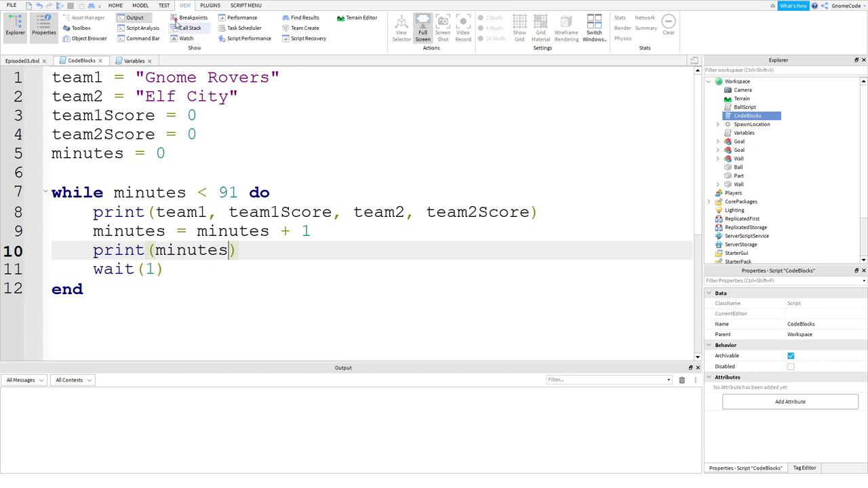
# Play-test the loop, watching scores and minute counts print to Output, then stop
pyautogui.click(163, 5)
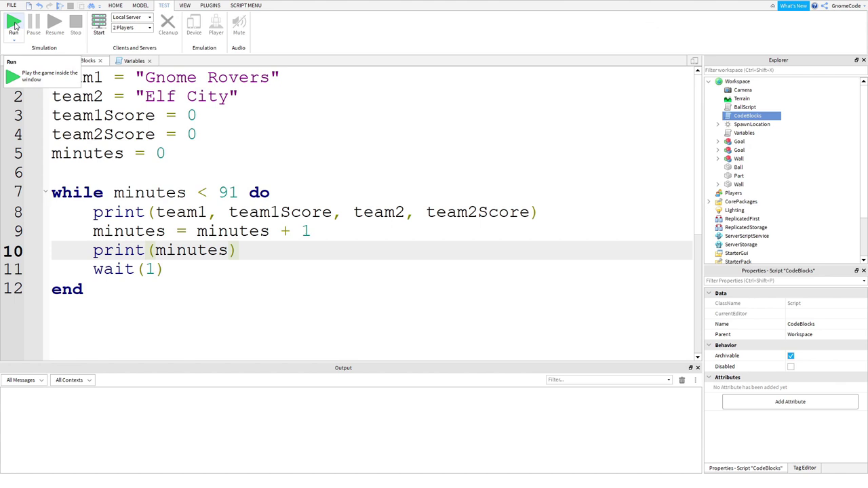
pyautogui.click(13, 26)
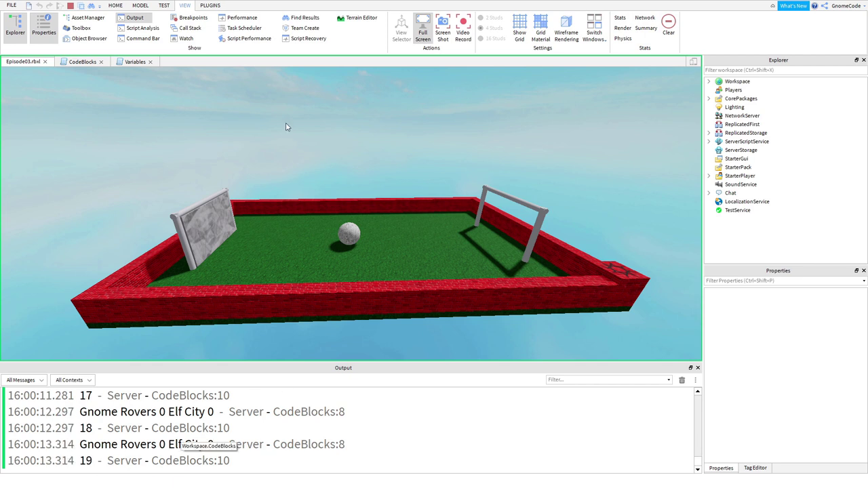
pyautogui.click(71, 6)
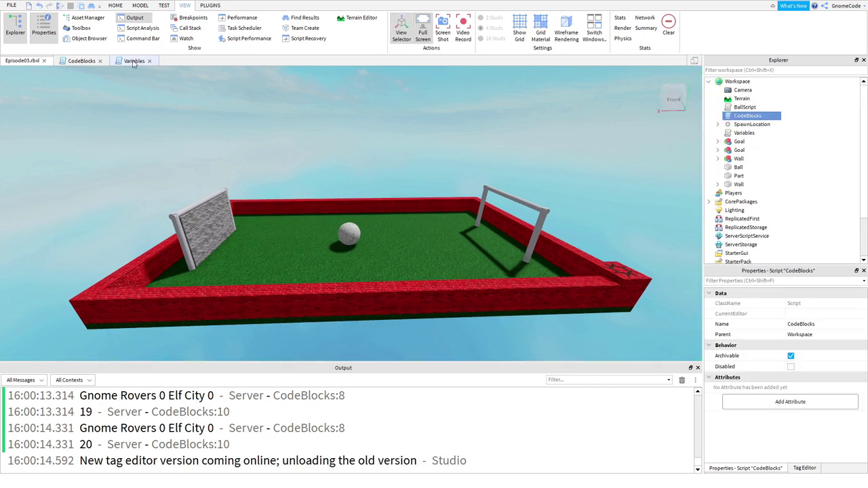
# Back in CodeBlocks, change the loop's wait(1) to wait(0.2)
pyautogui.click(80, 60)
pyautogui.click(149, 61)
pyautogui.click(203, 270)
pyautogui.press('Left')
pyautogui.hotkey('shift', 'Left')
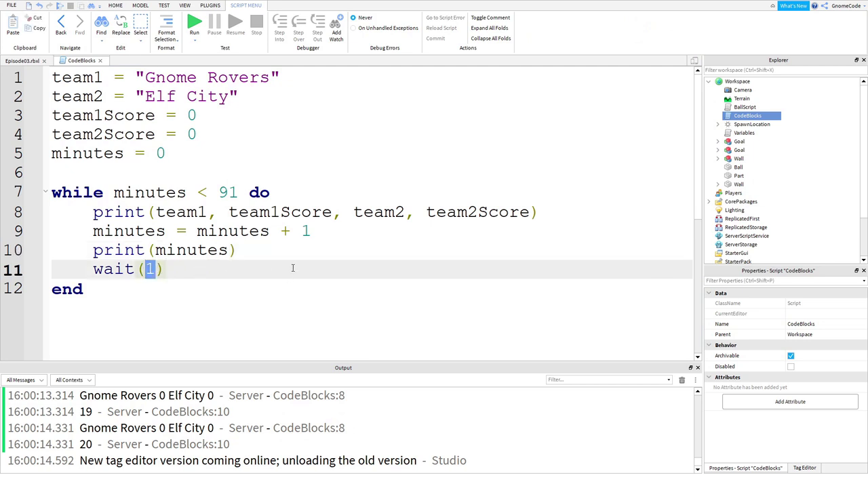
pyautogui.write('0.2')
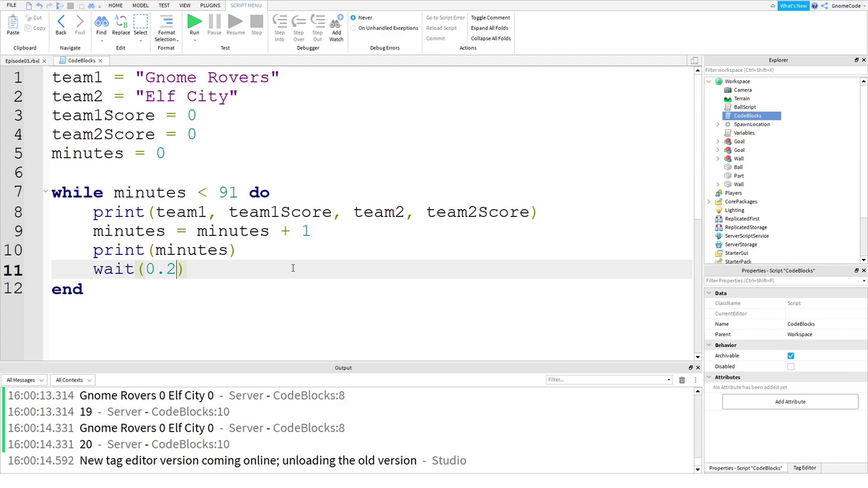
pyautogui.press('Right')
# Add an if minutes == 45 branch printing HALF TIME and waiting 3 seconds
pyautogui.click(297, 196)
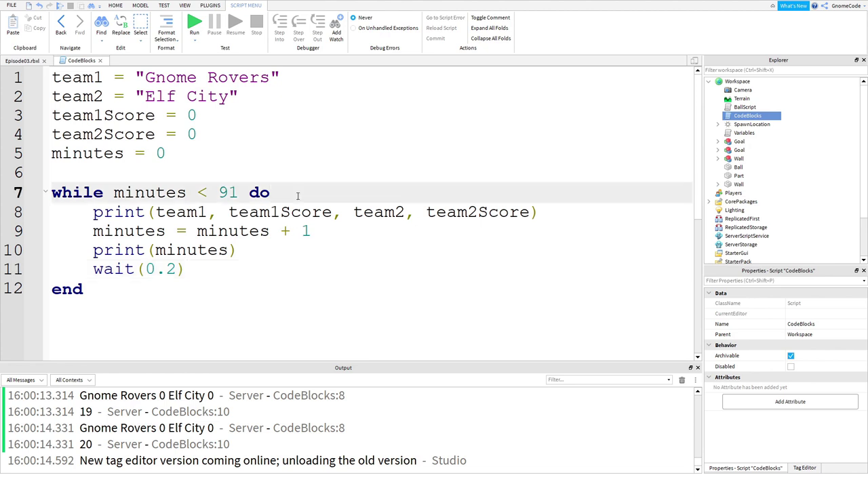
pyautogui.press('Return')
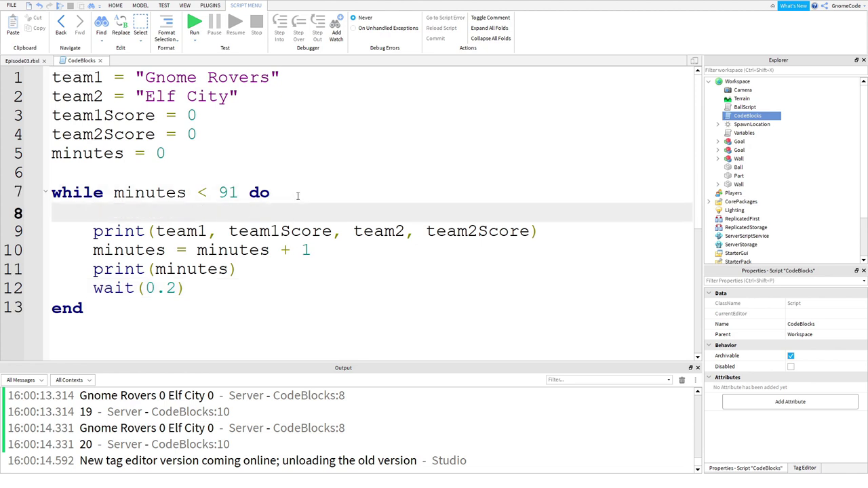
pyautogui.write('if')
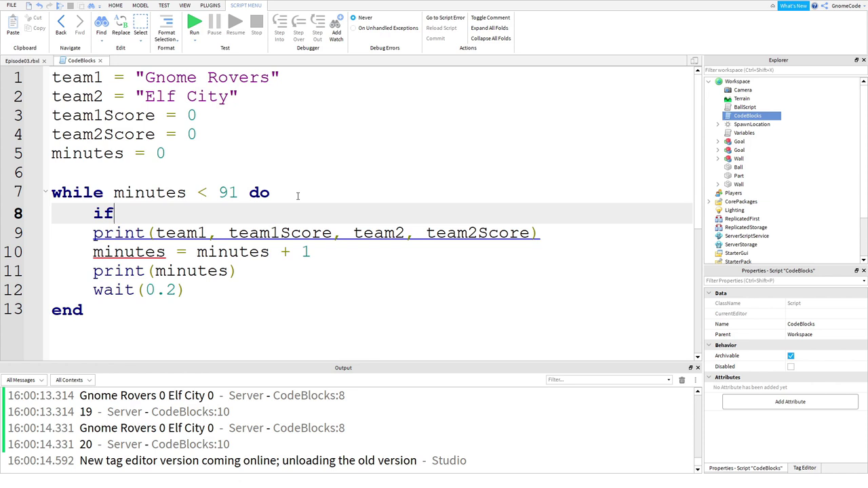
pyautogui.write(' minute')
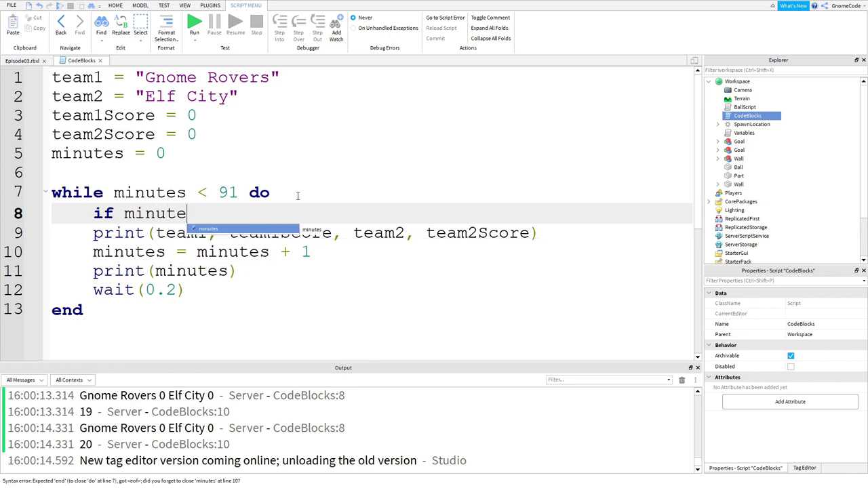
pyautogui.write('s ')
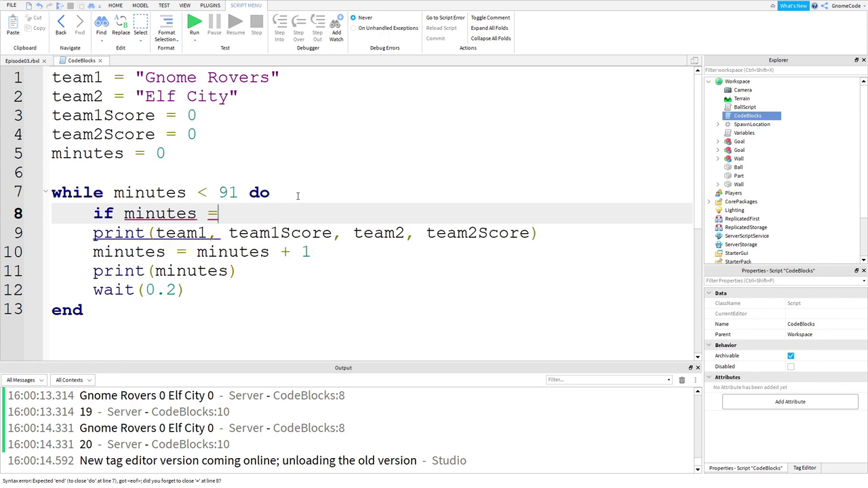
pyautogui.write('==')
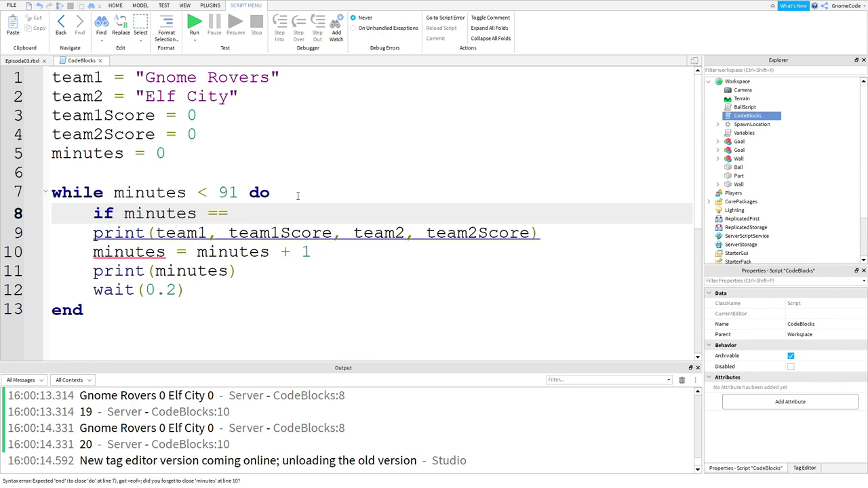
pyautogui.write(' 45 then')
pyautogui.press('Return')
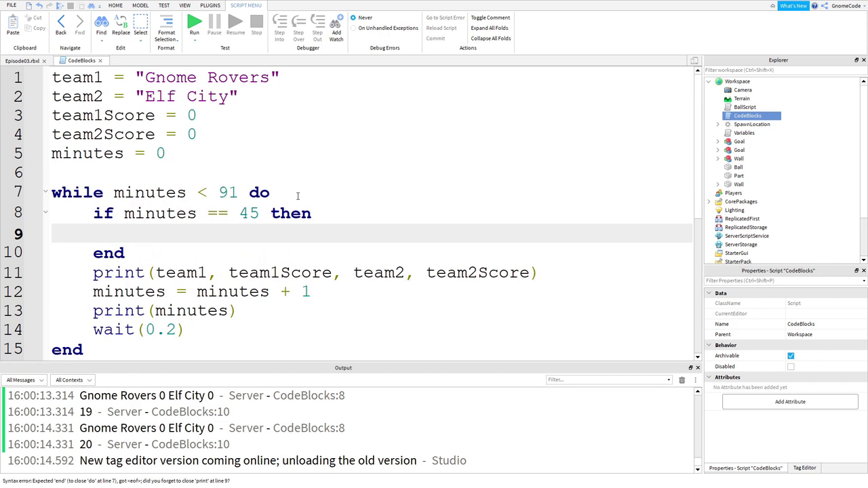
pyautogui.write('print("HALFTIME')
pyautogui.press('Return')
pyautogui.write('wait(3)')
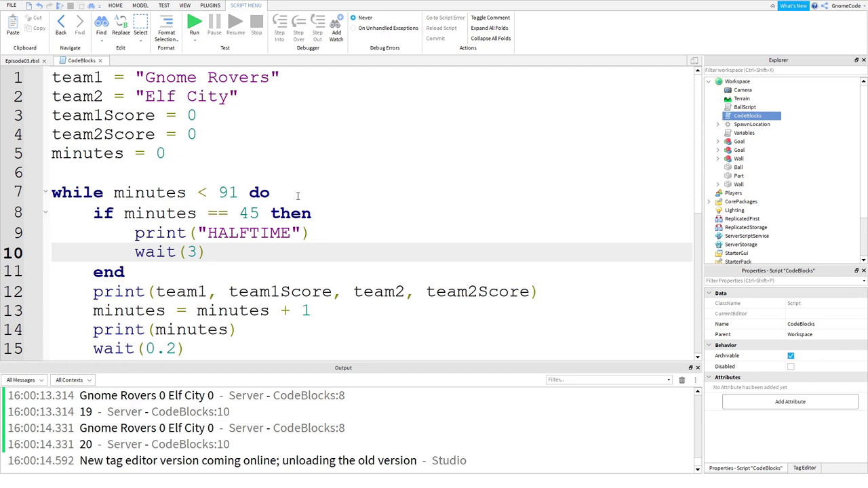
pyautogui.click(252, 233)
pyautogui.click(239, 253)
# Add an elseif minutes == 90 branch printing FULL TIME
pyautogui.press('Return')
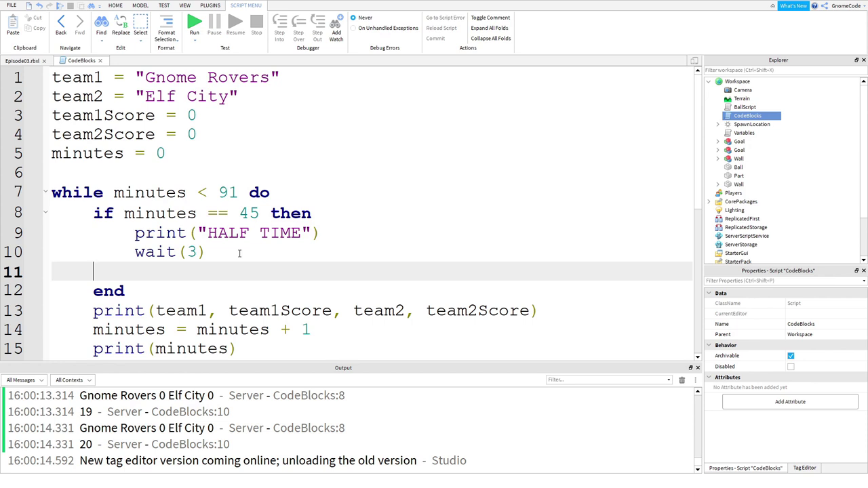
pyautogui.write('elseif minutes')
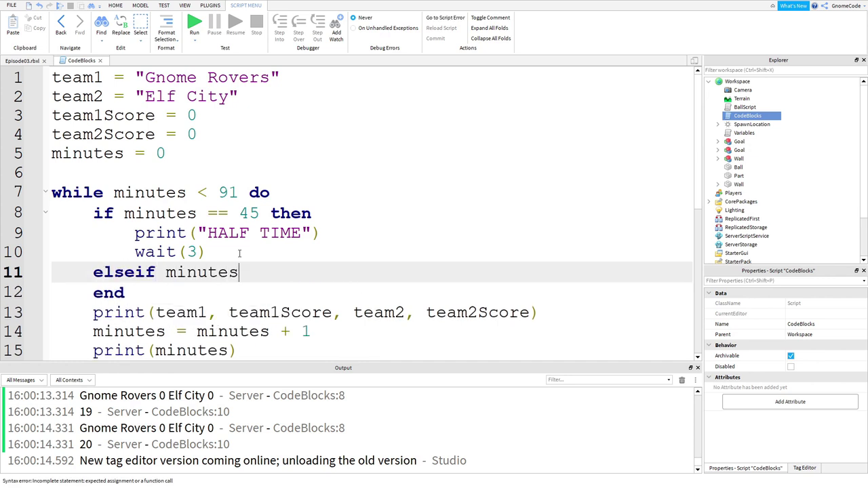
pyautogui.write(' == 90 then')
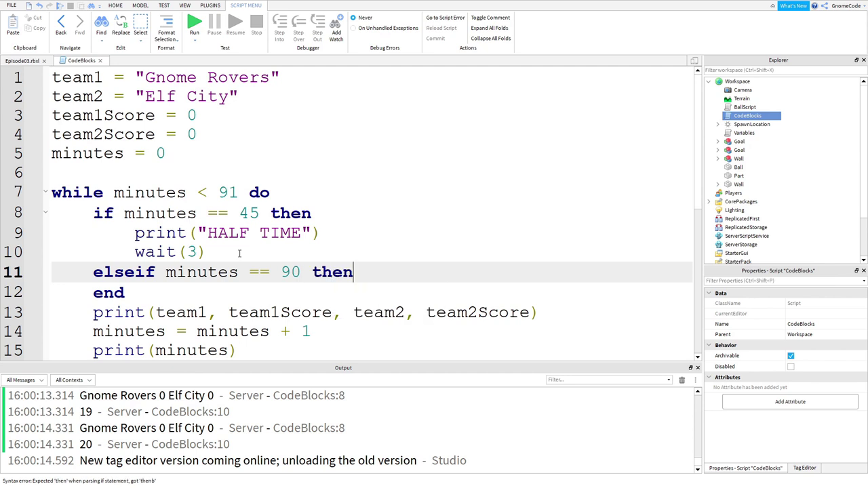
pyautogui.press('Return')
pyautogui.write('print("FULL TIME')
pyautogui.scroll(-1, 238, 253)
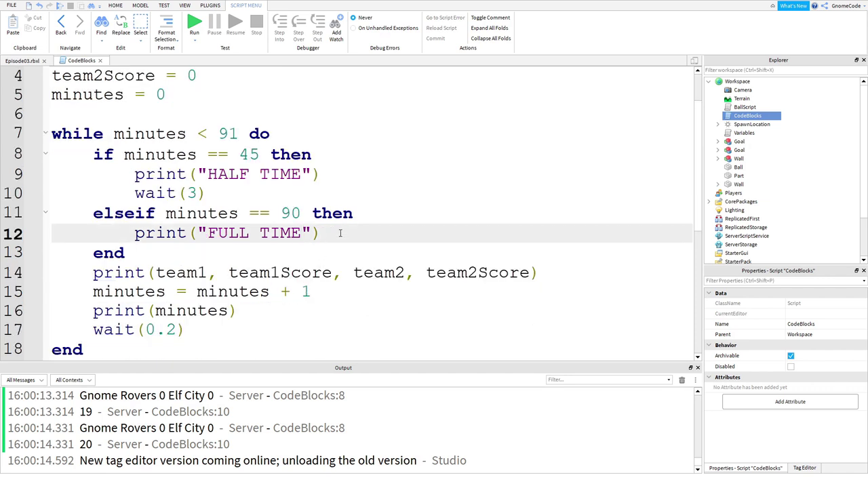
# Add an else branch and move the score print, minute increment and wait lines into it
pyautogui.press('Return')
pyautogui.write('else')
pyautogui.press('Return')
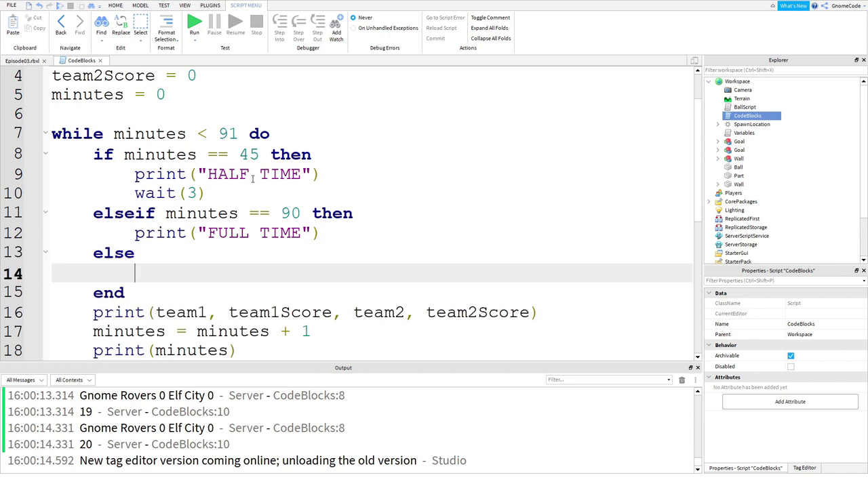
pyautogui.scroll(-1, 247, 200)
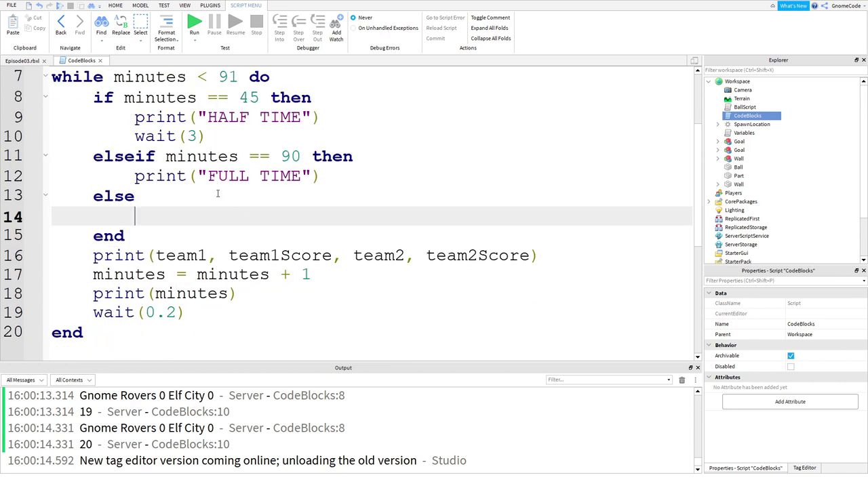
pyautogui.moveTo(225, 312); pyautogui.dragTo(92, 255)
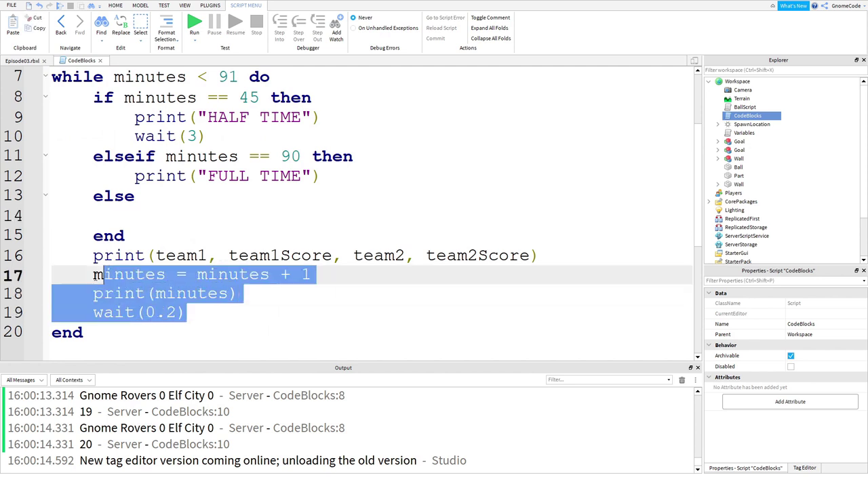
pyautogui.press('BackSpace')
pyautogui.click(143, 215)
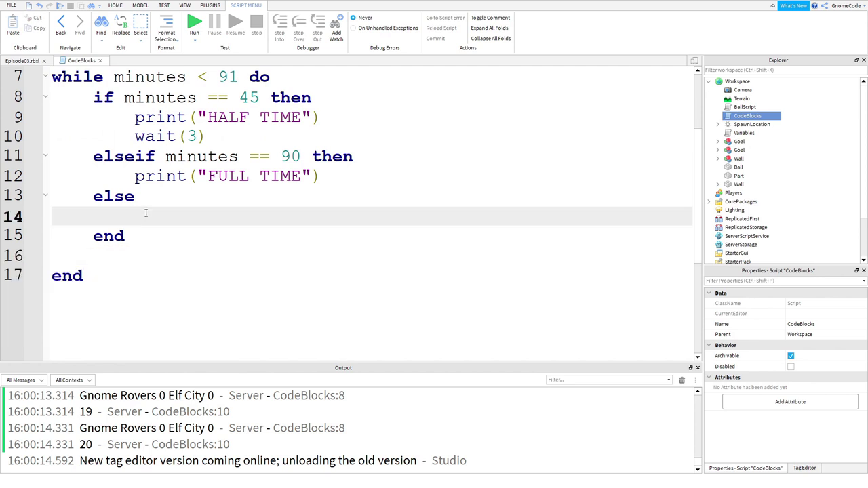
pyautogui.hotkey('ctrl', 'v')
pyautogui.click(122, 315)
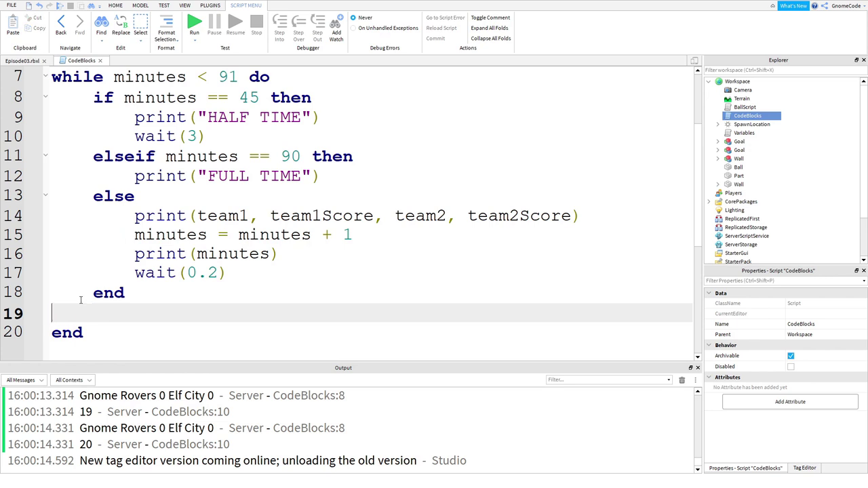
pyautogui.press('BackSpace')
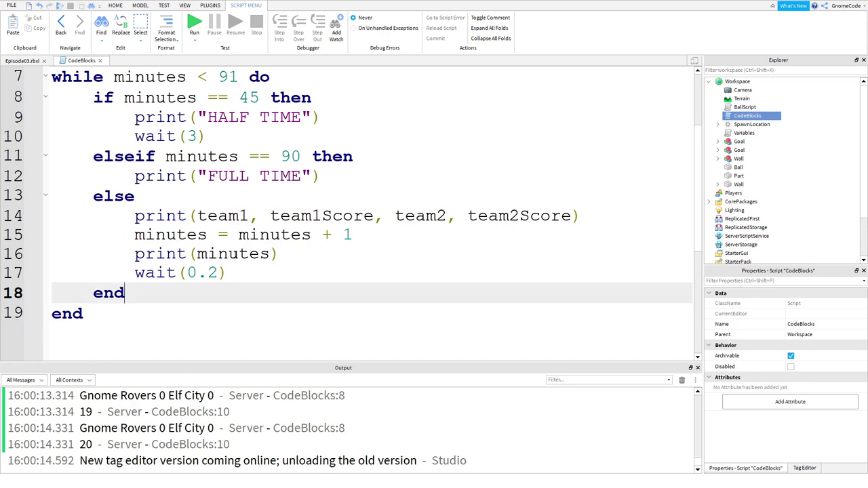
pyautogui.scroll(1, 233, 261)
pyautogui.scroll(-1, 232, 245)
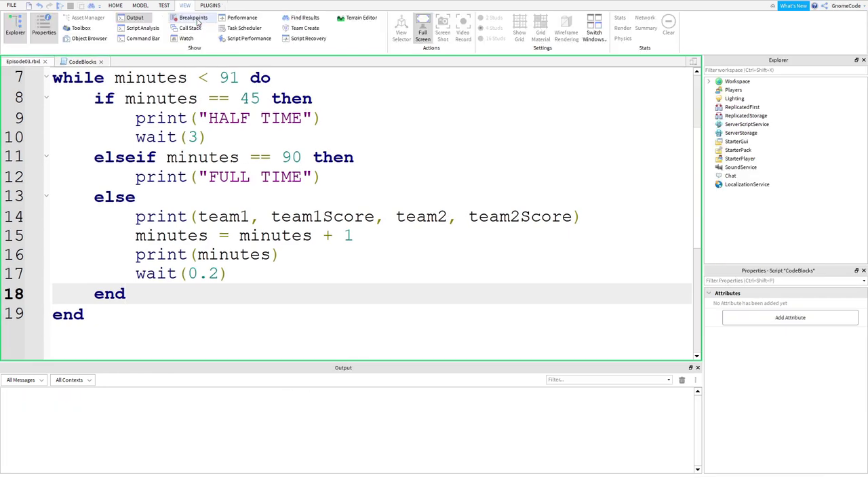
# Test-run the match script, expand and collapse the grouped HALF TIME messages, then stop
pyautogui.click(197, 22)
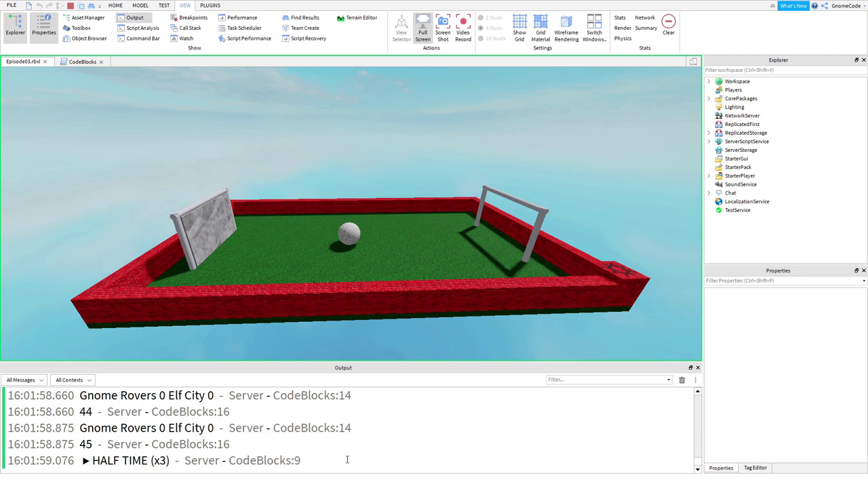
pyautogui.click(86, 462)
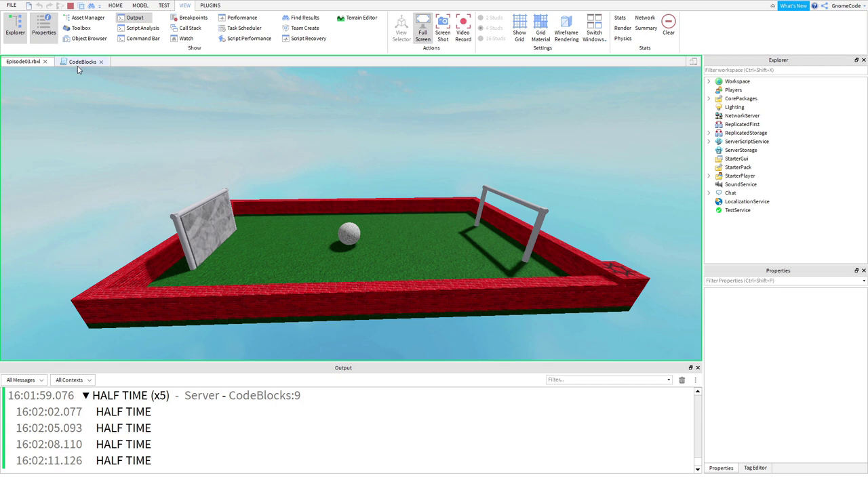
pyautogui.click(86, 396)
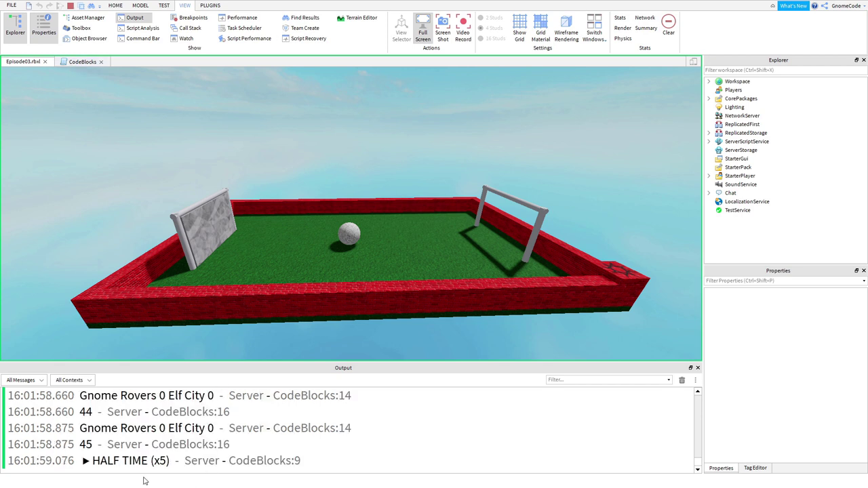
pyautogui.click(72, 6)
pyautogui.click(79, 62)
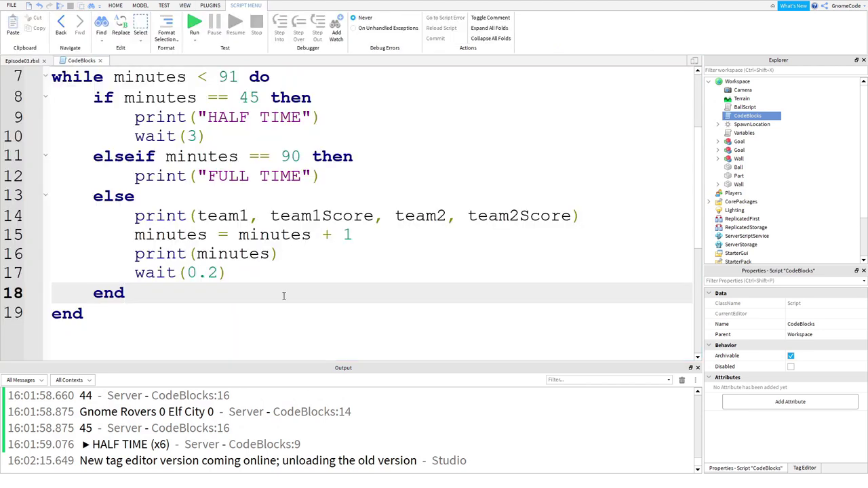
pyautogui.click(269, 281)
pyautogui.scroll(1, 271, 277)
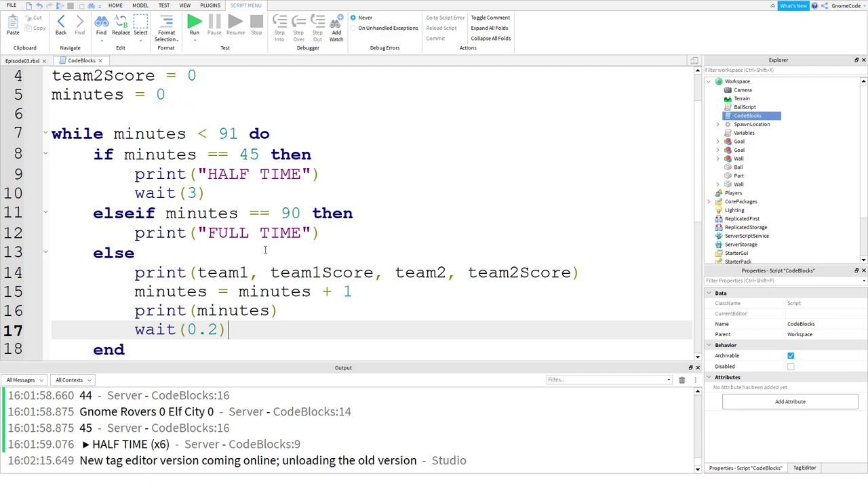
pyautogui.moveTo(124, 155)
pyautogui.mouseDown()
pyautogui.moveTo(172, 175)
pyautogui.moveTo(128, 188)
pyautogui.mouseUp()
pyautogui.click(196, 193)
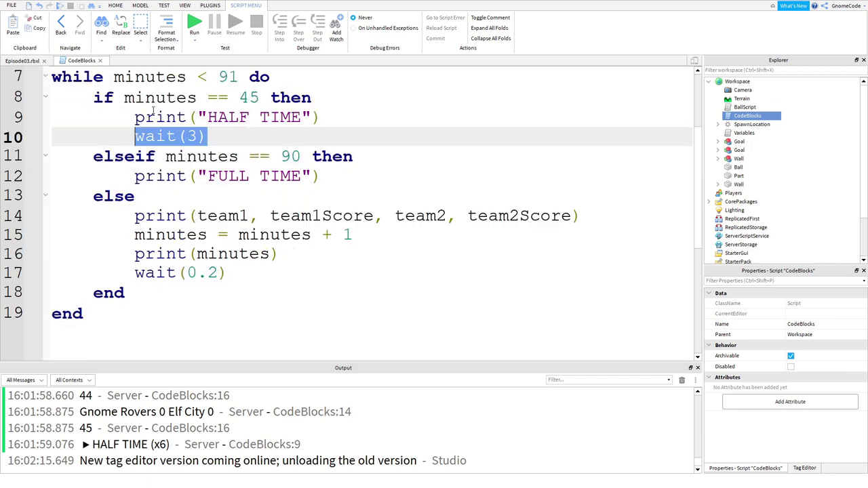
pyautogui.click(214, 189)
pyautogui.scroll(-1, 214, 189)
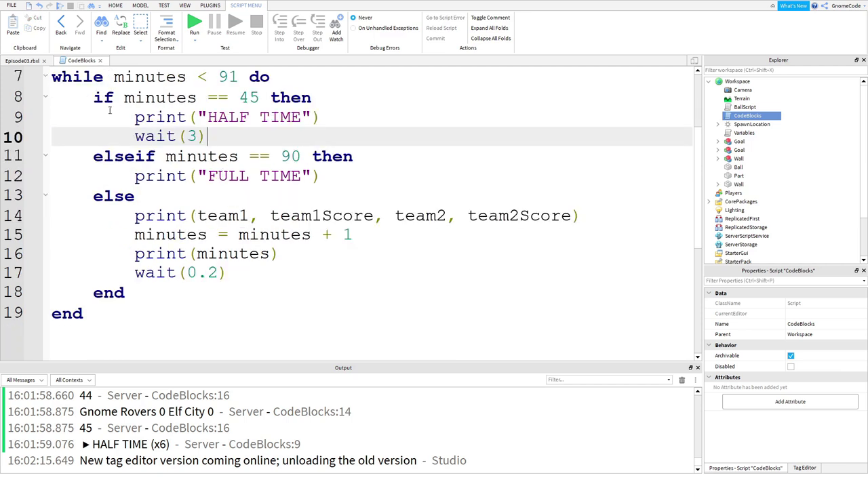
pyautogui.moveTo(95, 99); pyautogui.dragTo(353, 289)
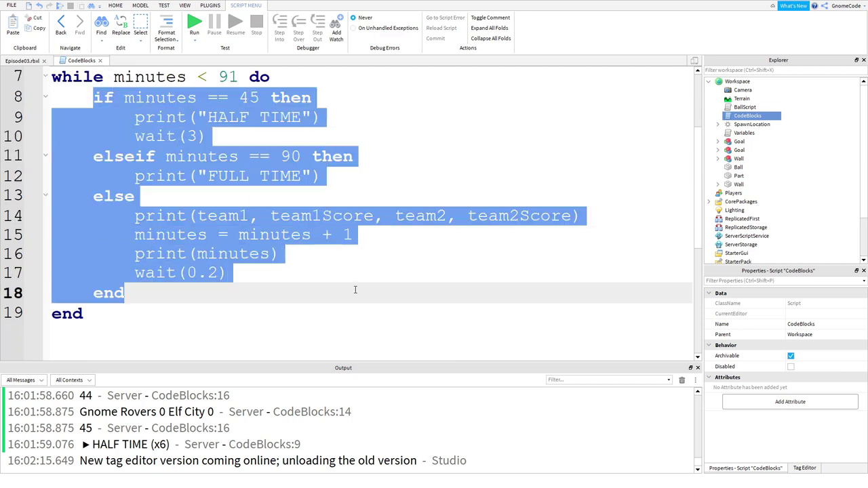
pyautogui.click(189, 286)
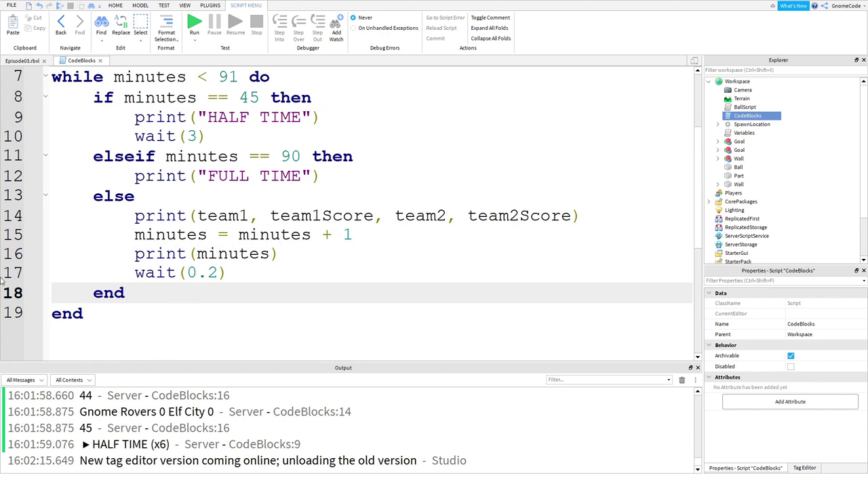
pyautogui.click(36, 80)
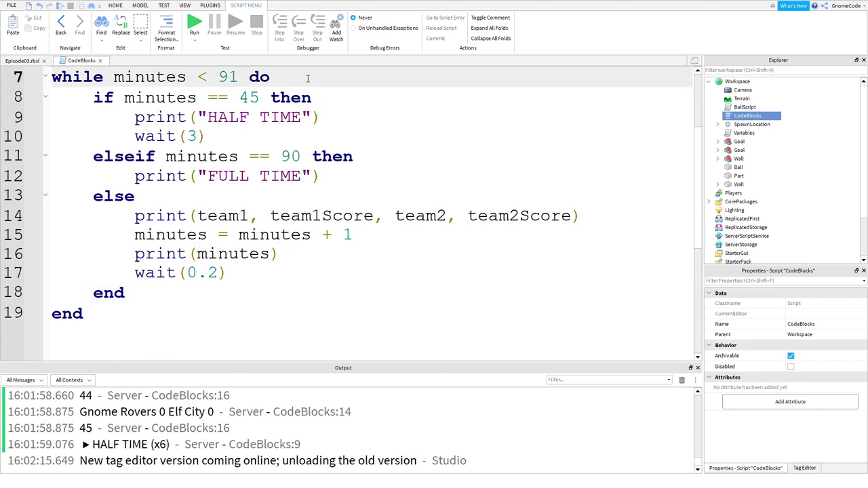
pyautogui.click(238, 115)
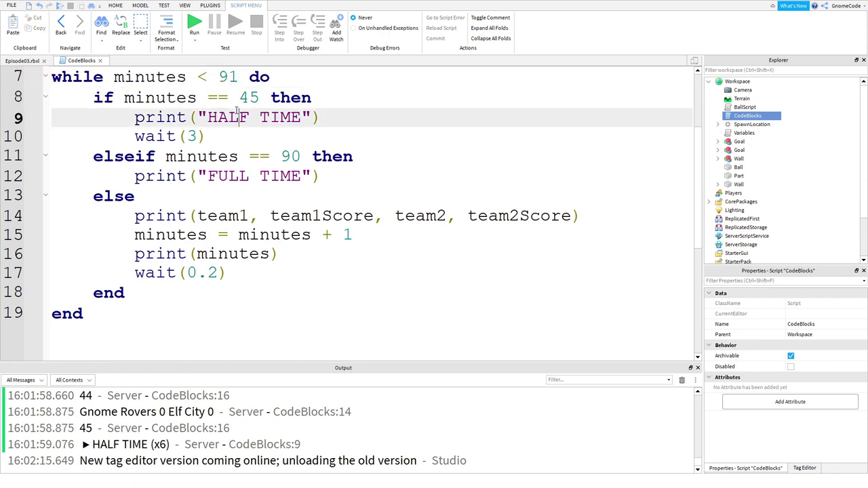
pyautogui.doubleClick(139, 78)
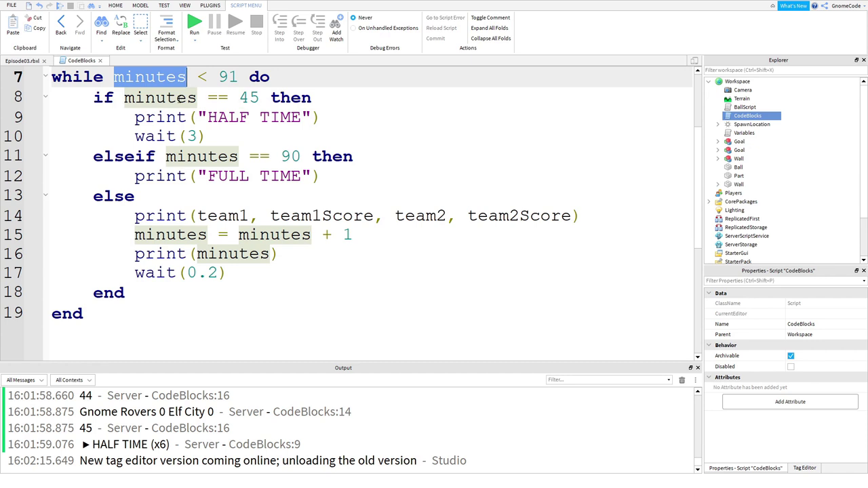
pyautogui.click(260, 99)
pyautogui.hotkey('shift', 'Left')
pyautogui.hotkey('shift', 'Left')
pyautogui.click(281, 99)
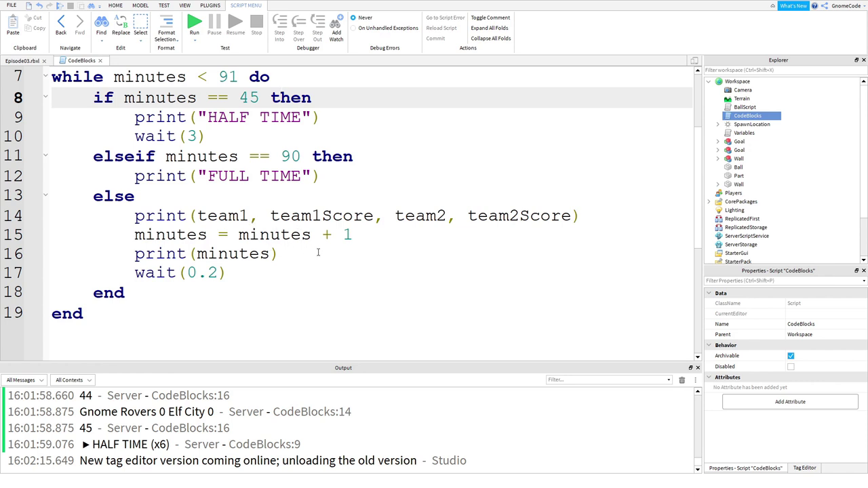
# Cut 'minutes = minutes + 1' from the else branch and paste it after the inner block's end
pyautogui.moveTo(308, 255); pyautogui.dragTo(130, 254)
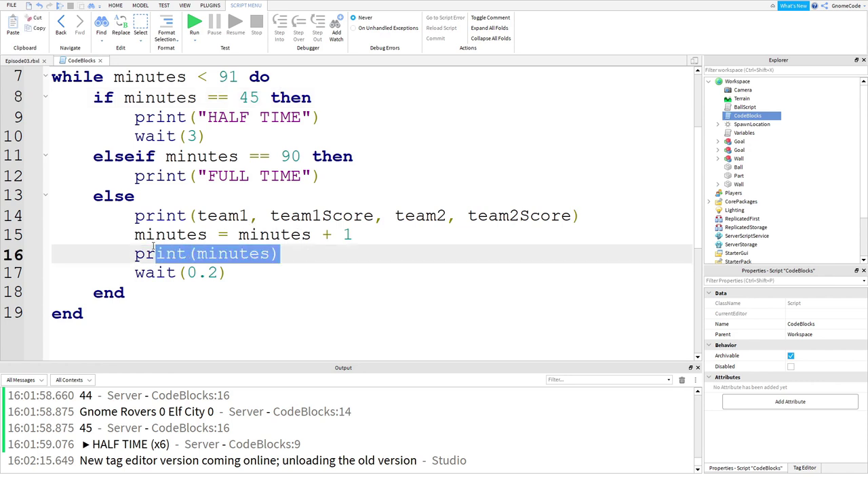
pyautogui.click(295, 235)
pyautogui.moveTo(395, 239); pyautogui.dragTo(134, 236)
pyautogui.hotkey('ctrl', 'c')
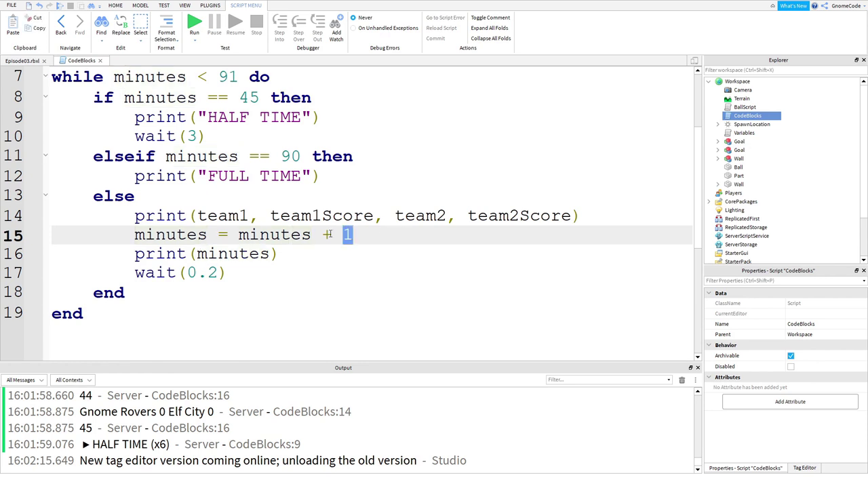
pyautogui.press('BackSpace')
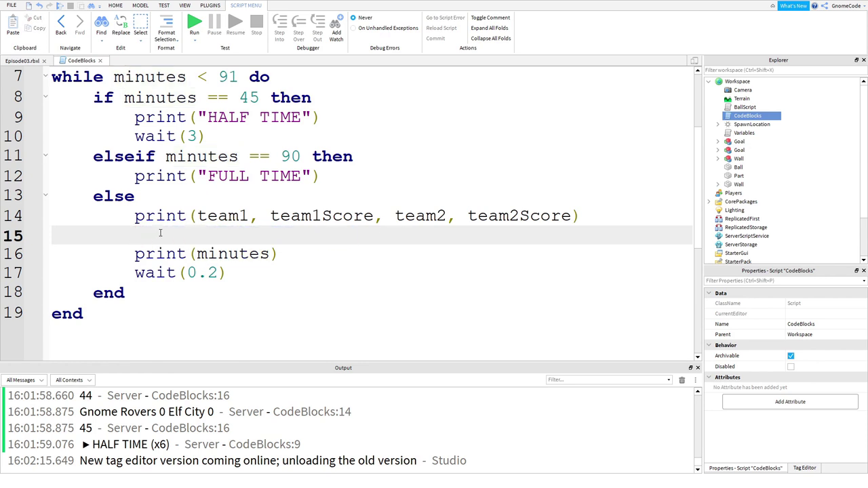
pyautogui.hotkey('shift', 'Left')
pyautogui.hotkey('shift', 'Left')
pyautogui.press('BackSpace')
pyautogui.press('BackSpace')
pyautogui.click(162, 269)
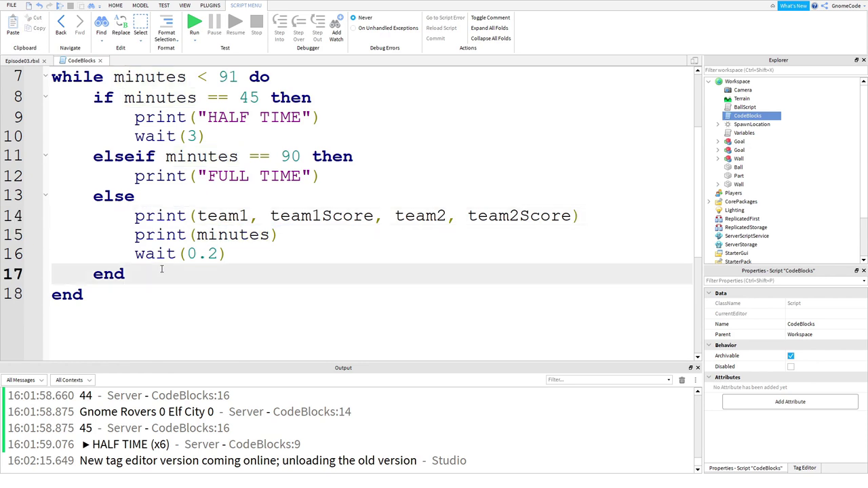
pyautogui.press('Return')
pyautogui.press('Return')
pyautogui.hotkey('ctrl', 'v')
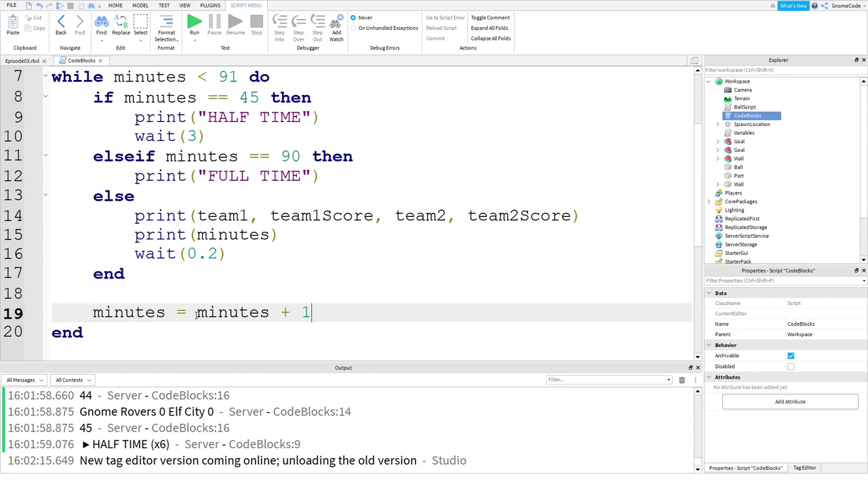
# Highlight the if/elseif/else block, the increment line and the while loop body to check structure
pyautogui.moveTo(163, 274)
pyautogui.mouseDown()
pyautogui.moveTo(106, 151)
pyautogui.moveTo(54, 98)
pyautogui.mouseUp()
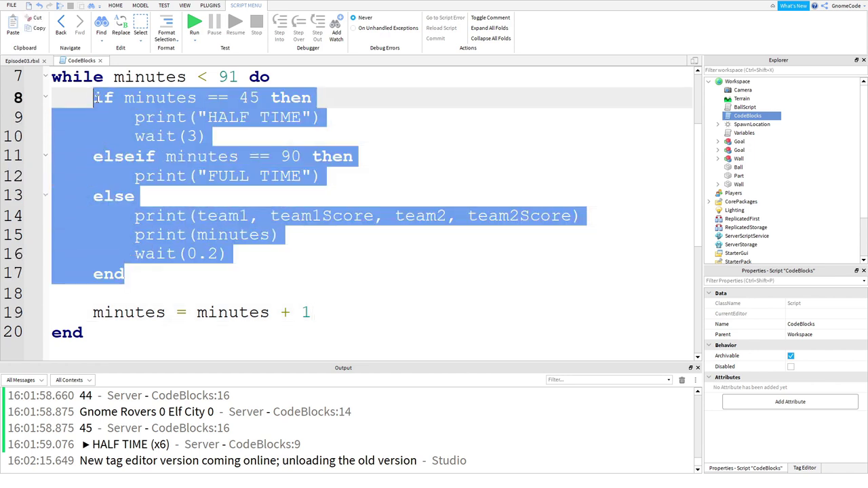
pyautogui.click(135, 280)
pyautogui.doubleClick(108, 274)
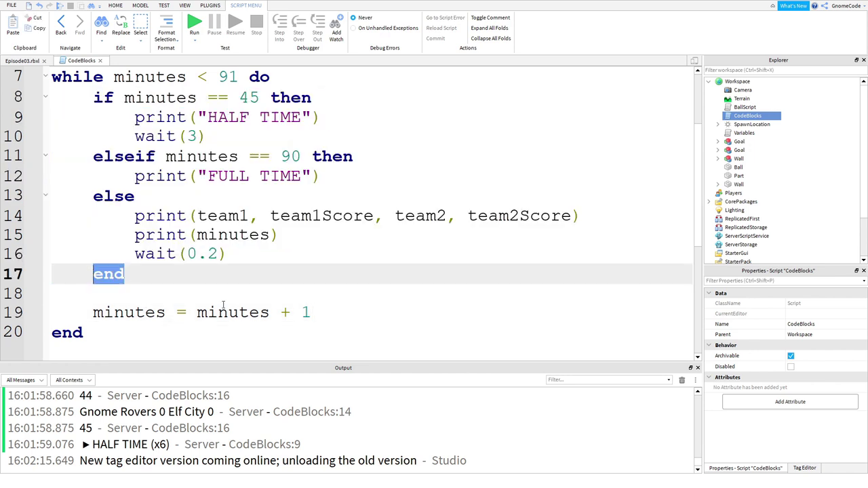
pyautogui.moveTo(335, 310); pyautogui.dragTo(91, 310)
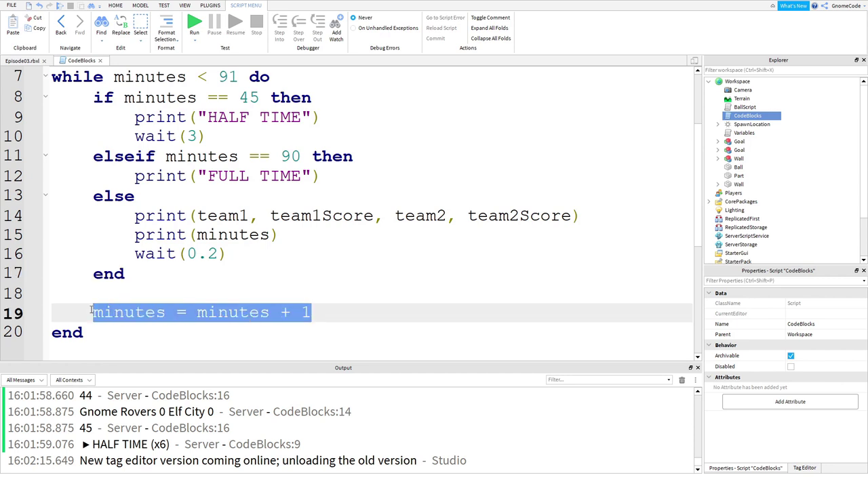
pyautogui.click(326, 302)
pyautogui.moveTo(312, 312); pyautogui.dragTo(92, 312)
pyautogui.moveTo(124, 274); pyautogui.dragTo(64, 103)
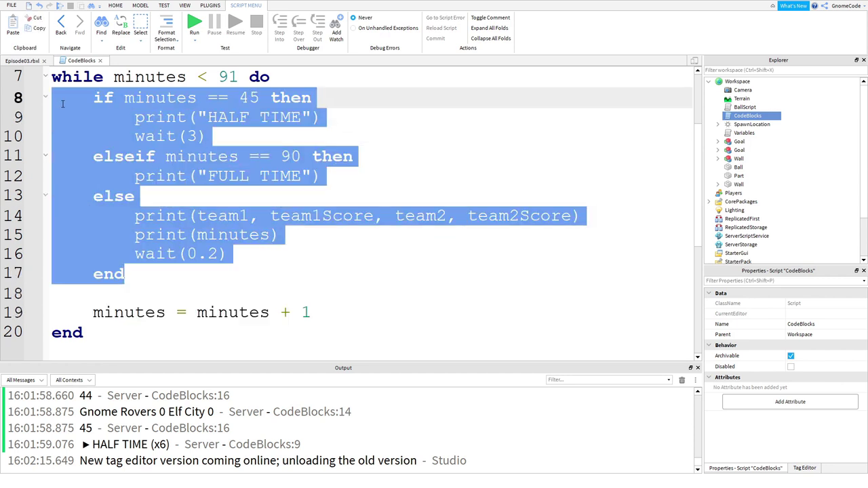
pyautogui.moveTo(109, 334)
pyautogui.mouseDown()
pyautogui.moveTo(4, 115)
pyautogui.moveTo(2, 81)
pyautogui.mouseUp()
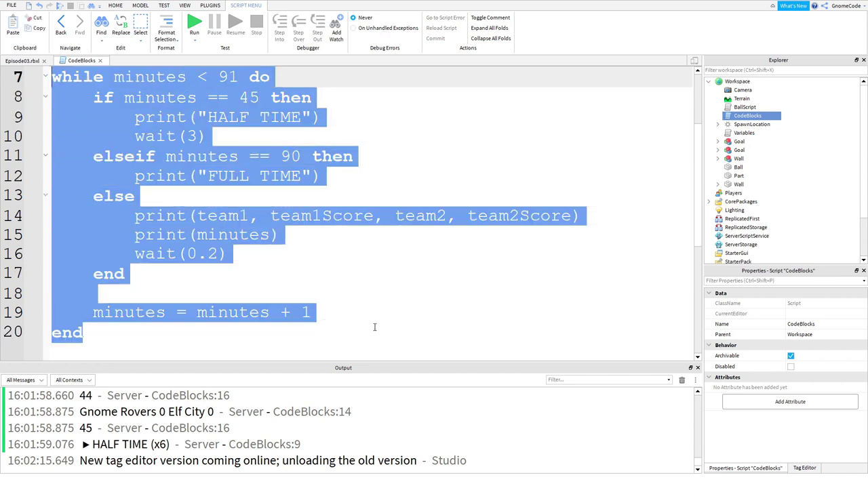
# Point out the wait lines and print statements in the loop
pyautogui.click(384, 306)
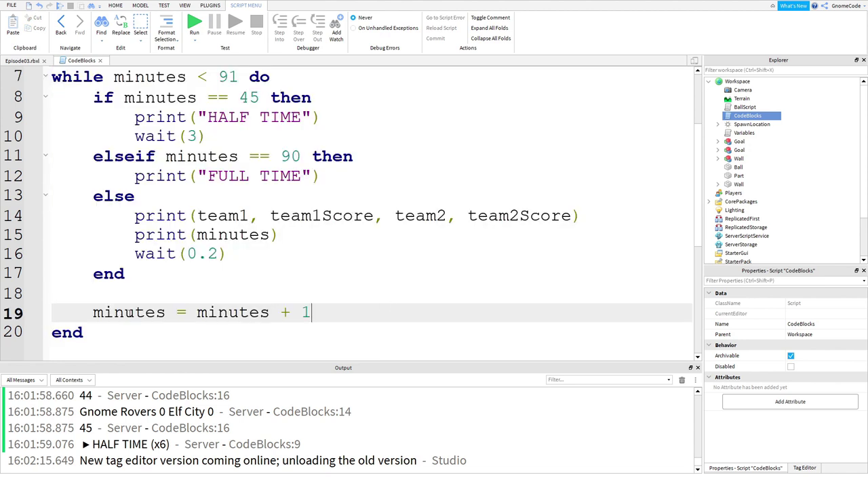
pyautogui.click(133, 255)
pyautogui.click(133, 237)
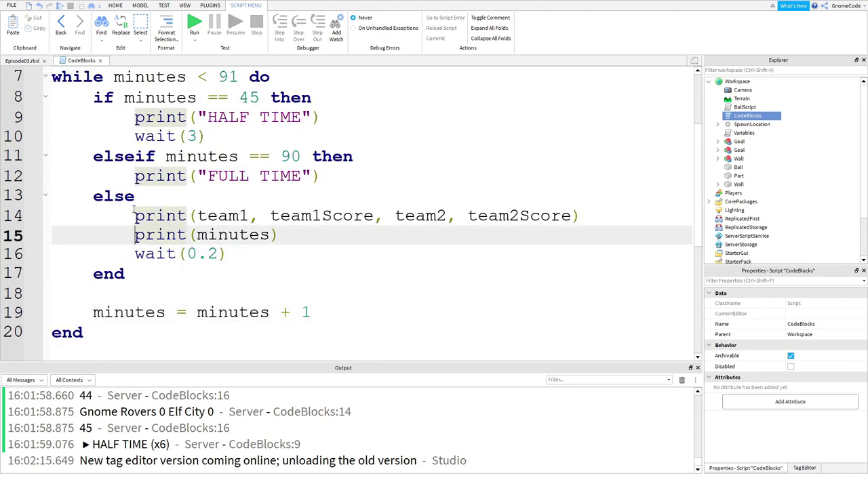
pyautogui.click(133, 216)
pyautogui.click(136, 258)
pyautogui.click(130, 217)
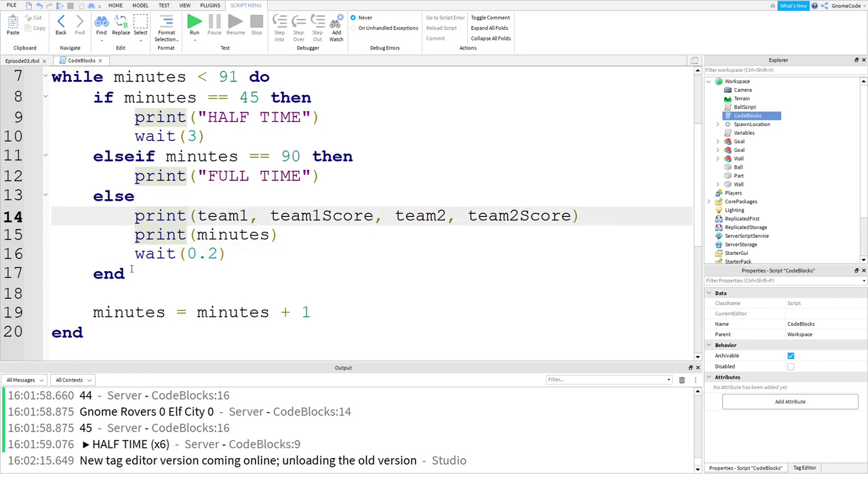
pyautogui.click(135, 117)
pyautogui.press('BackSpace')
pyautogui.press('BackSpace')
pyautogui.click(135, 136)
pyautogui.press('BackSpace')
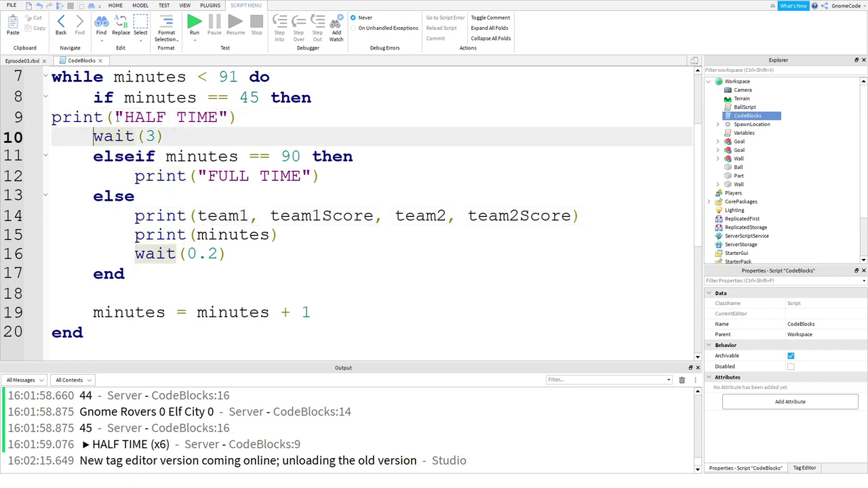
pyautogui.moveTo(333, 317); pyautogui.dragTo(95, 99)
pyautogui.hotkey('shift', 'Tab')
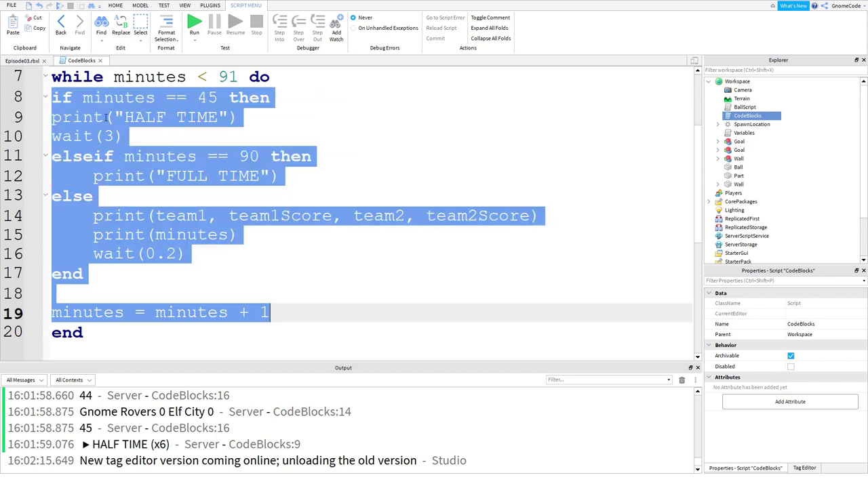
pyautogui.hotkey('shift', 'Tab')
pyautogui.click(189, 297)
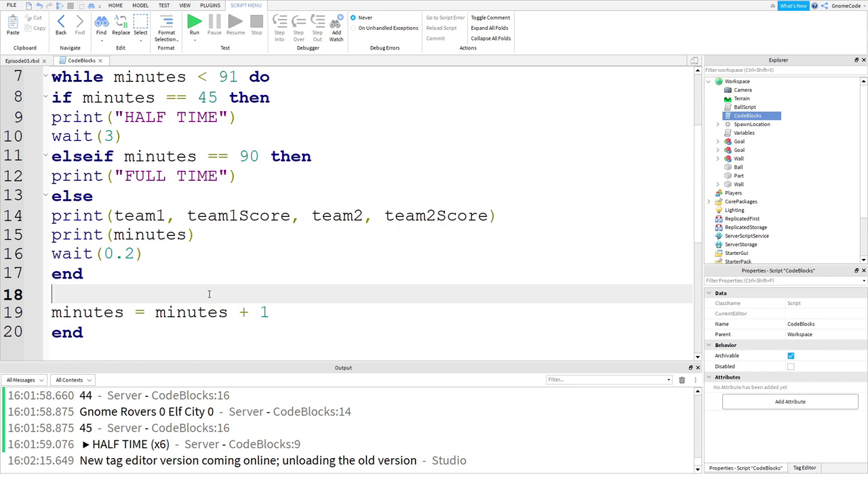
pyautogui.press('BackSpace')
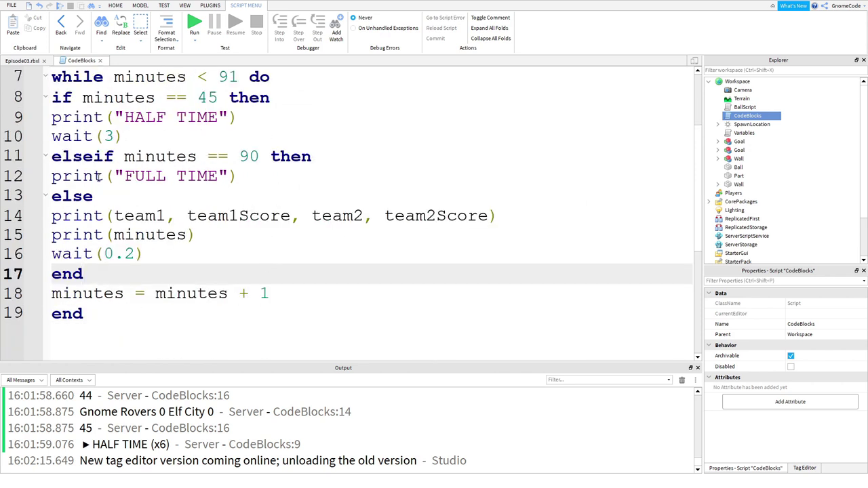
pyautogui.click(301, 247)
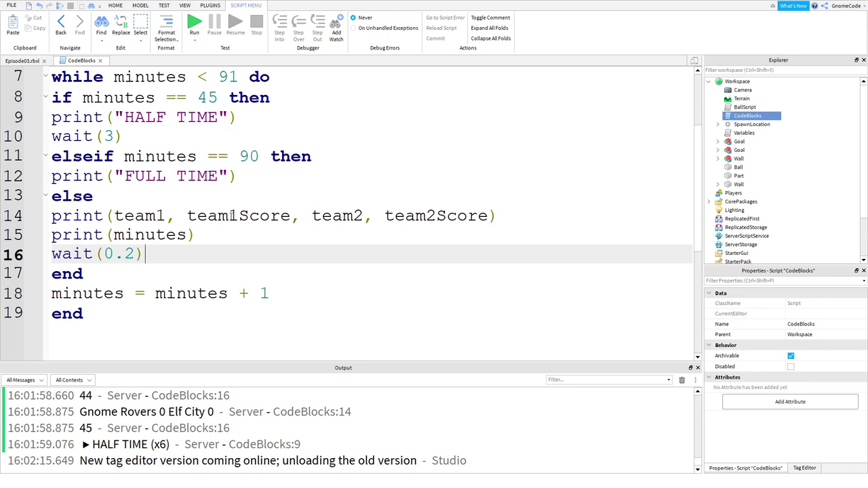
pyautogui.press('Down')
pyautogui.press('Return')
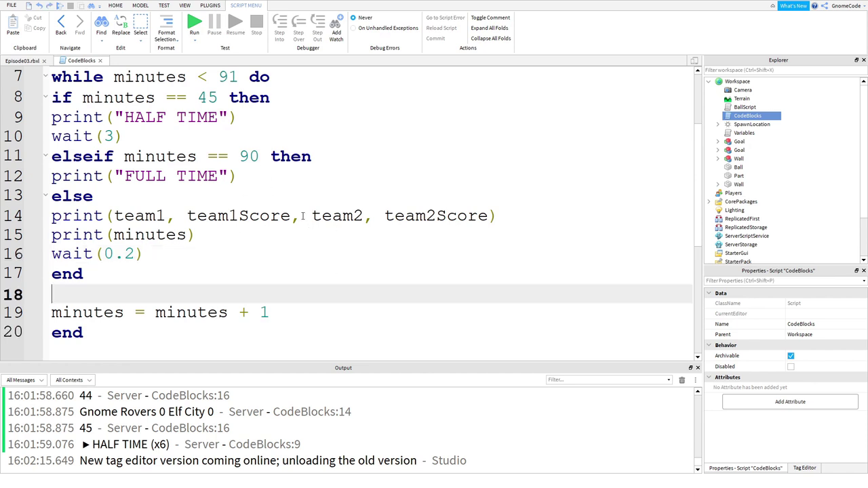
pyautogui.press('Down')
pyautogui.press('Down')
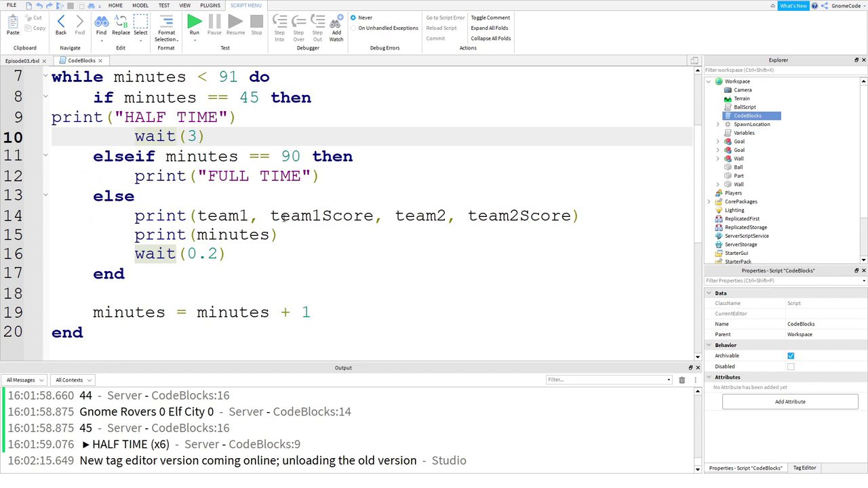
pyautogui.press('Up')
pyautogui.press('Home')
pyautogui.press('Tab')
pyautogui.press('Tab')
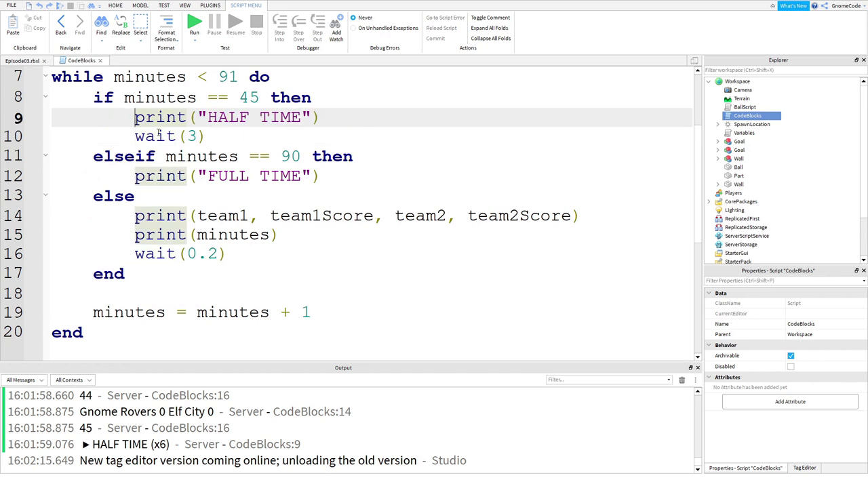
pyautogui.moveTo(94, 97); pyautogui.dragTo(204, 136)
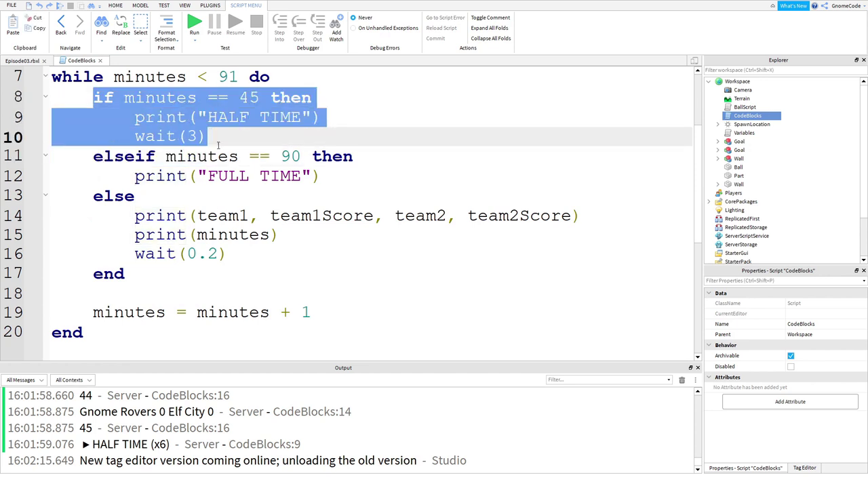
pyautogui.click(286, 198)
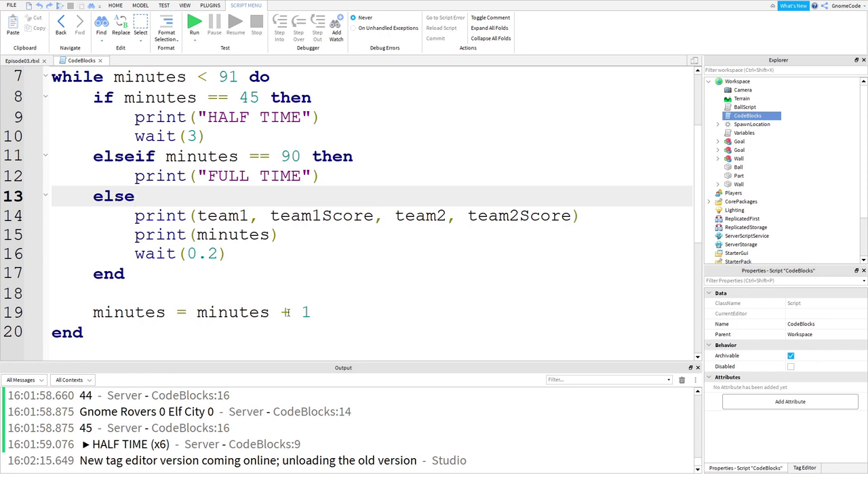
pyautogui.moveTo(370, 313)
pyautogui.mouseDown()
pyautogui.moveTo(140, 312)
pyautogui.moveTo(95, 293)
pyautogui.mouseUp()
pyautogui.click(95, 293)
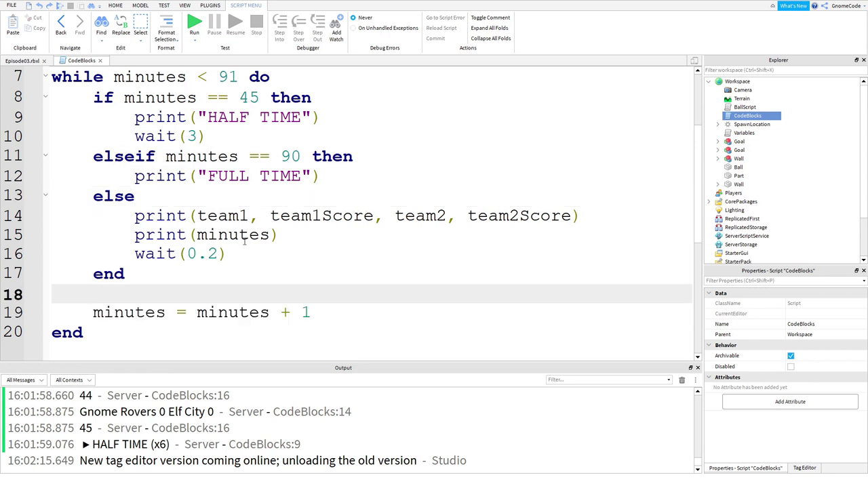
# Run a playtest and watch the Output count minutes up to 89 and FULL TIME
pyautogui.click(194, 27)
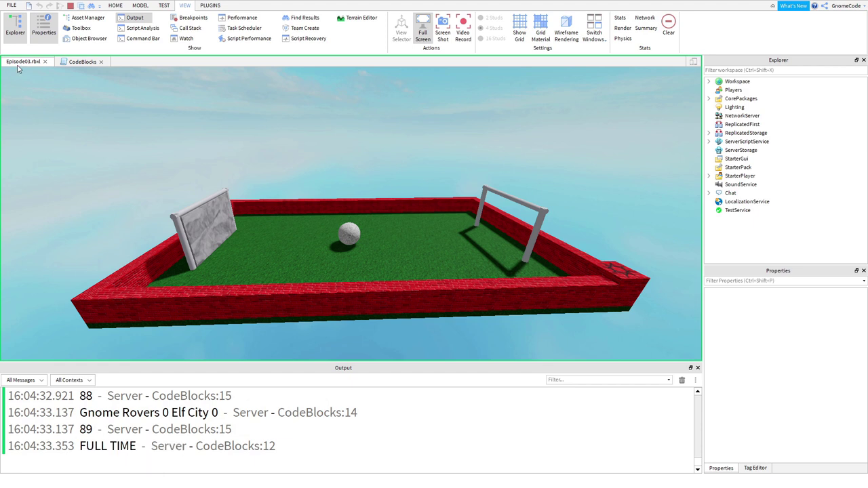
# Stop the playtest and start a new line after the FULL TIME print in CodeBlocks
pyautogui.click(69, 4)
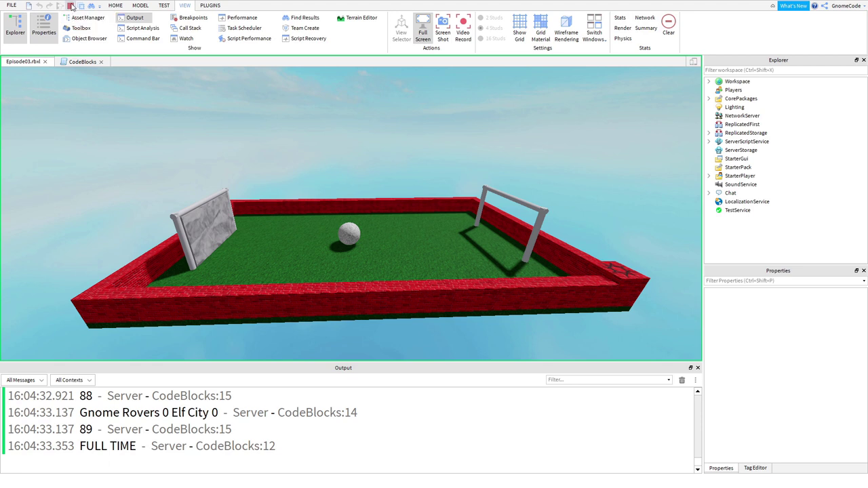
pyautogui.click(82, 63)
pyautogui.click(318, 245)
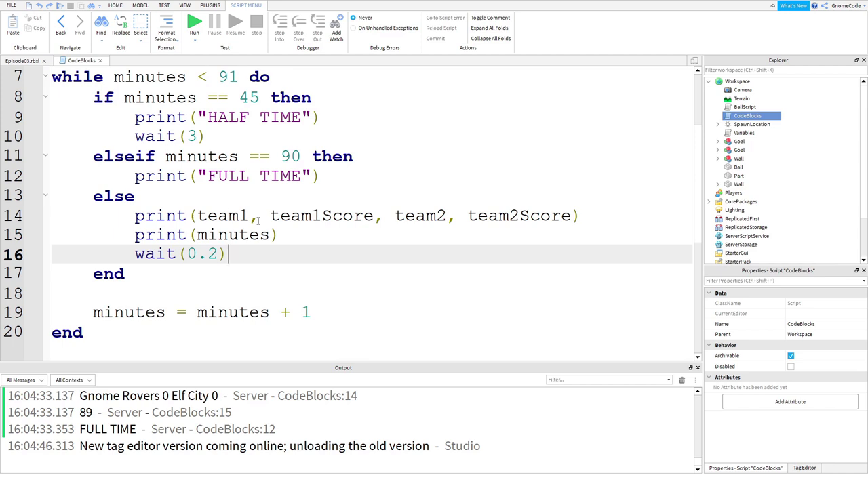
pyautogui.click(365, 169)
pyautogui.press('Return')
# Add an 'elseif minutes == 23 then' branch that adds 1 to team1Score
pyautogui.write('elseif minutes ==')
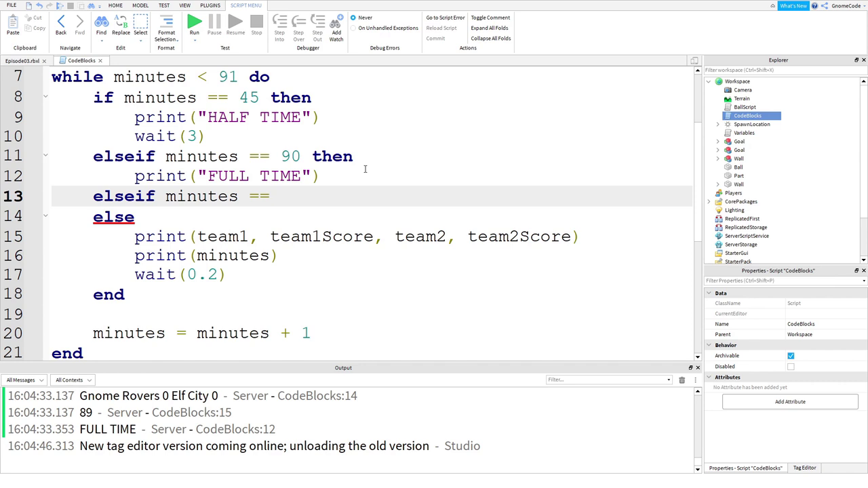
pyautogui.write('23 ')
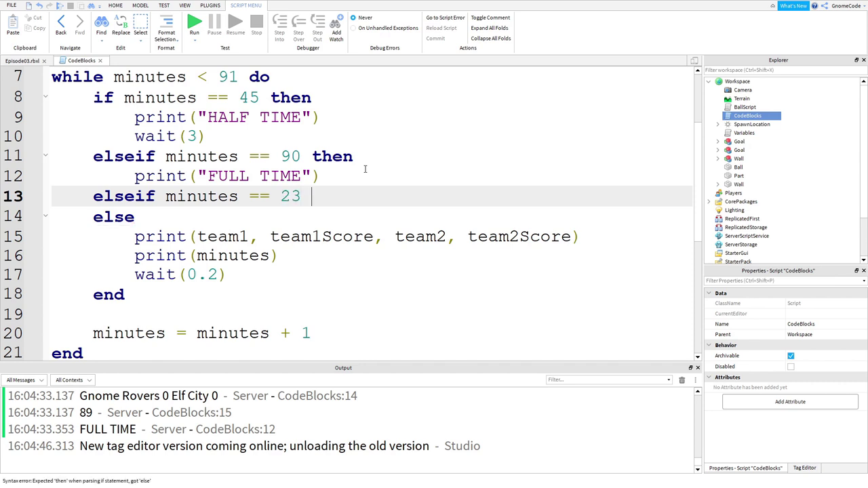
pyautogui.write('then')
pyautogui.press('Return')
pyautogui.write('te')
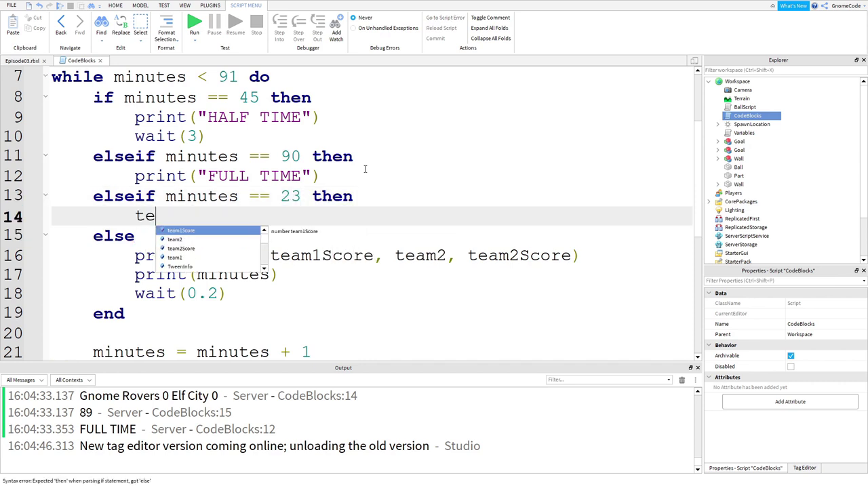
pyautogui.write('a')
pyautogui.press('Tab')
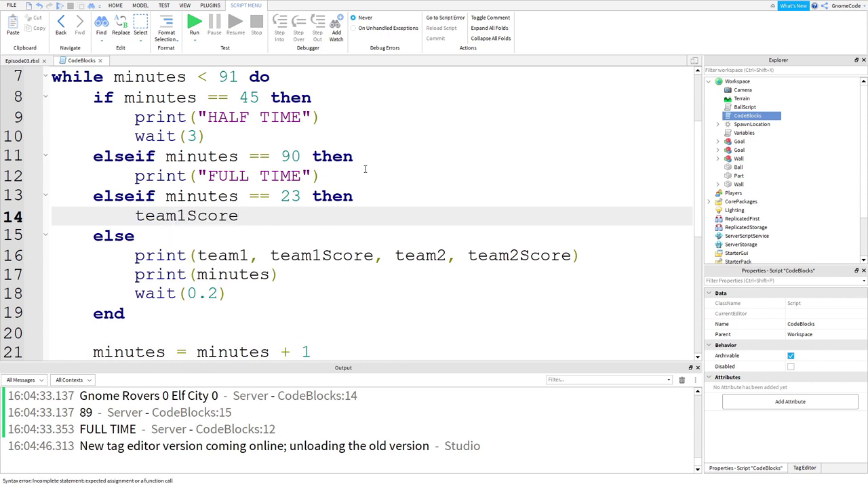
pyautogui.write(' =')
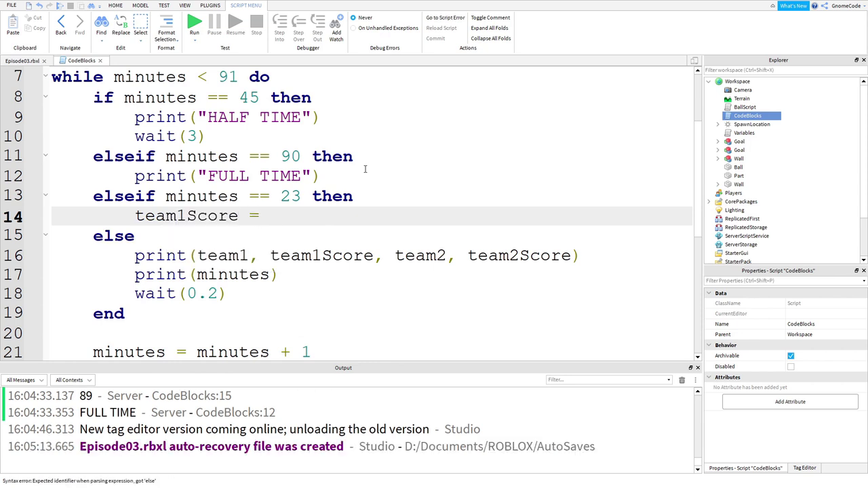
pyautogui.write(' te')
pyautogui.press('Tab')
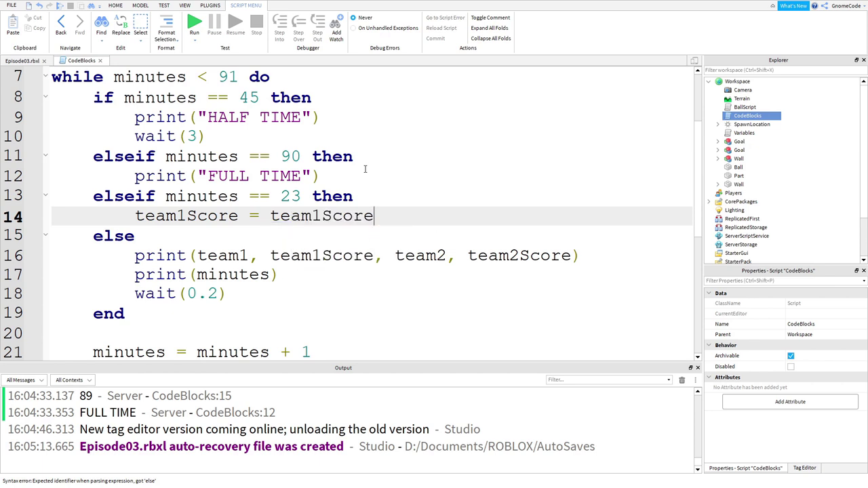
pyautogui.write(' + 1')
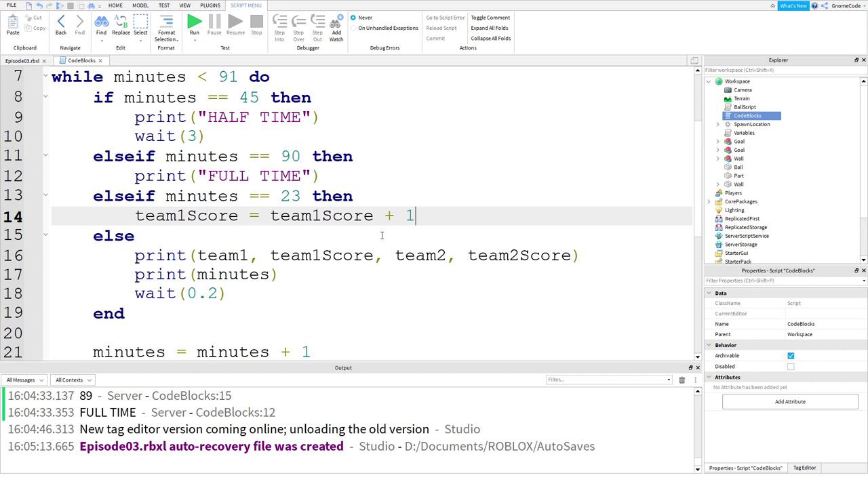
pyautogui.press('Return')
# Add an 'elseif minutes == 75 then' branch incrementing team2Score
pyautogui.press('BackSpace')
pyautogui.write('elseif minutes ')
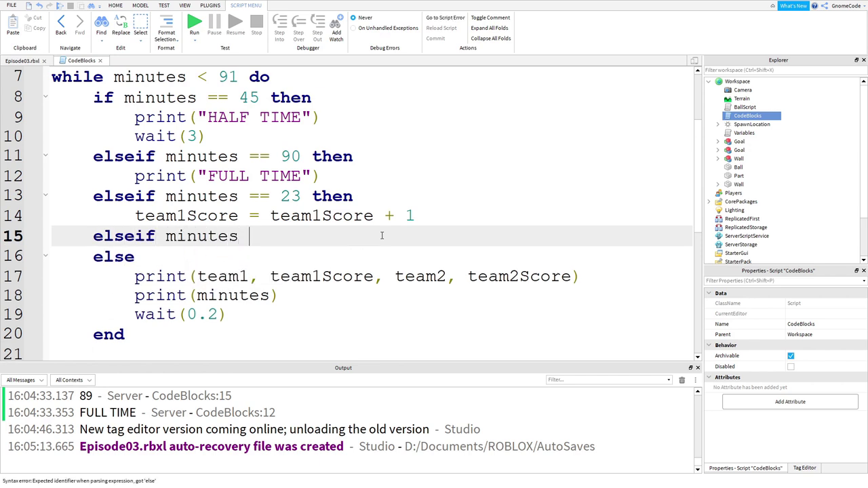
pyautogui.write('==')
pyautogui.write(' 75 then')
pyautogui.press('Return')
pyautogui.write('t')
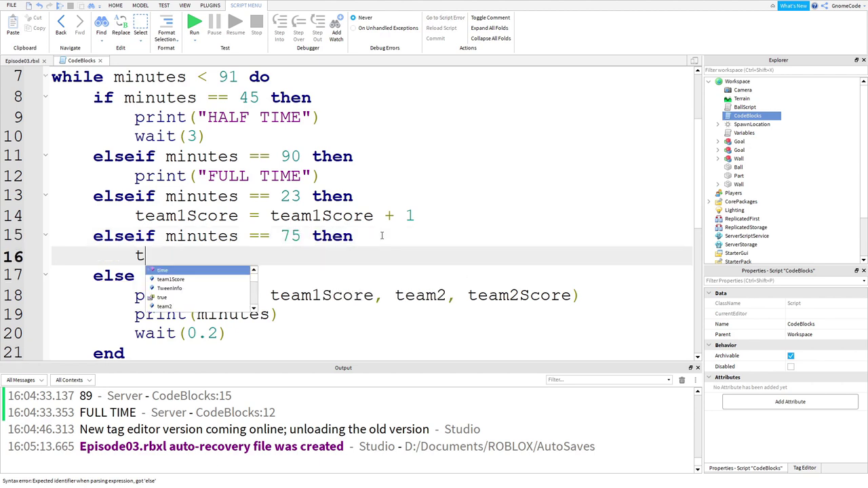
pyautogui.write('eam')
pyautogui.press('Return')
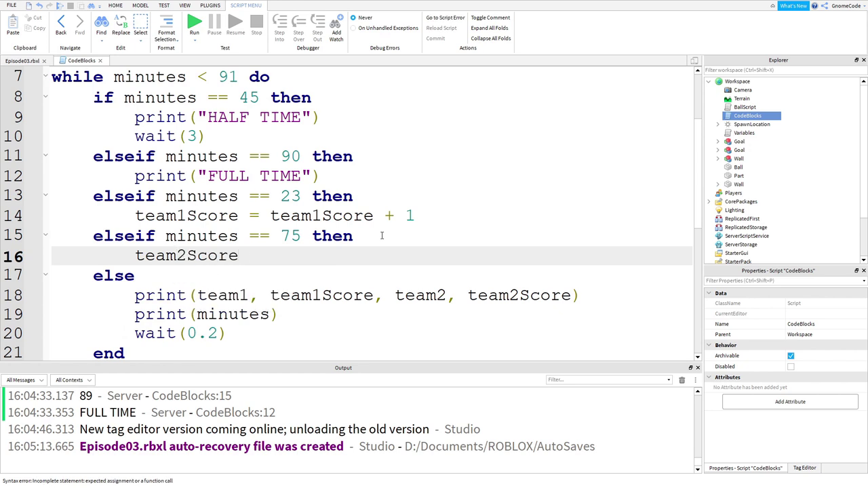
pyautogui.write(' = te')
pyautogui.press('Down')
pyautogui.press('Return')
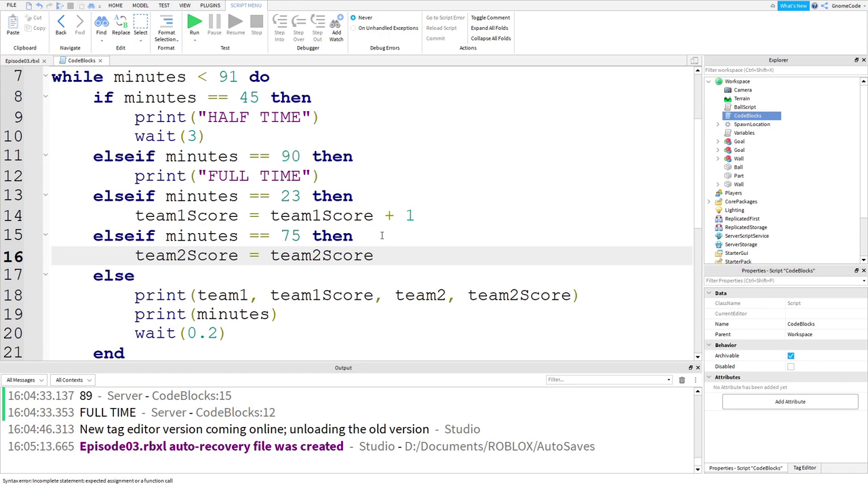
pyautogui.write(' + 1')
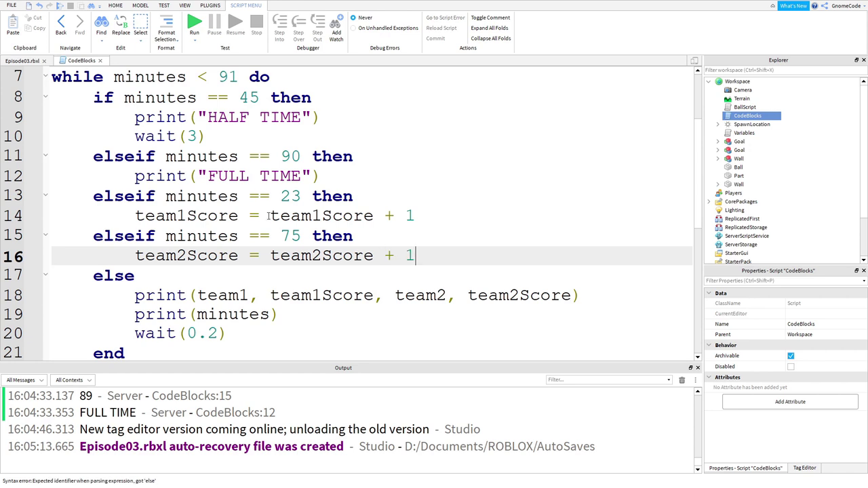
# Add print("GOOOOOAAAL") as the first line of the minute 23 branch
pyautogui.moveTo(78, 95); pyautogui.dragTo(435, 271)
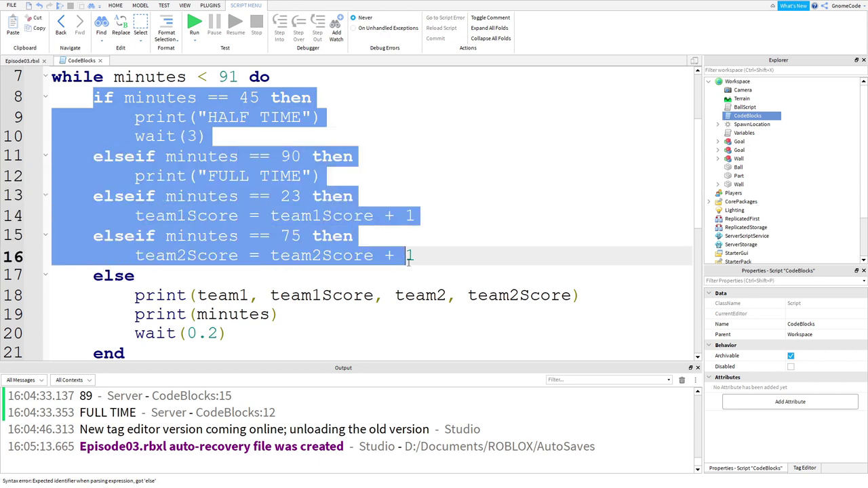
pyautogui.click(453, 259)
pyautogui.scroll(-1, 428, 182)
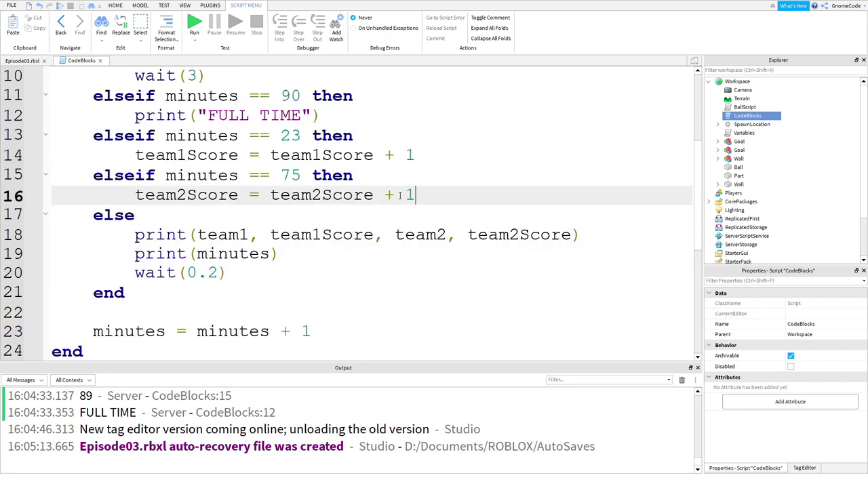
pyautogui.click(441, 157)
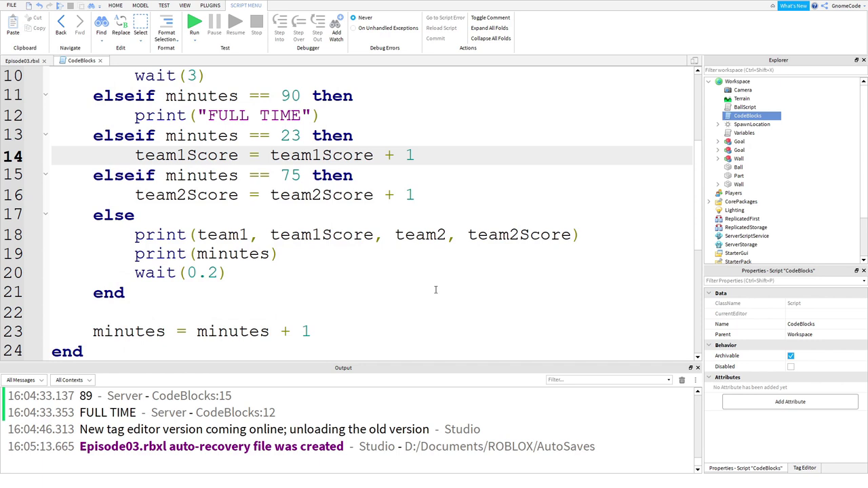
pyautogui.scroll(1, 436, 290)
pyautogui.keyDown('ctrl'); pyautogui.scroll(-1, 309, 202); pyautogui.keyUp('ctrl')
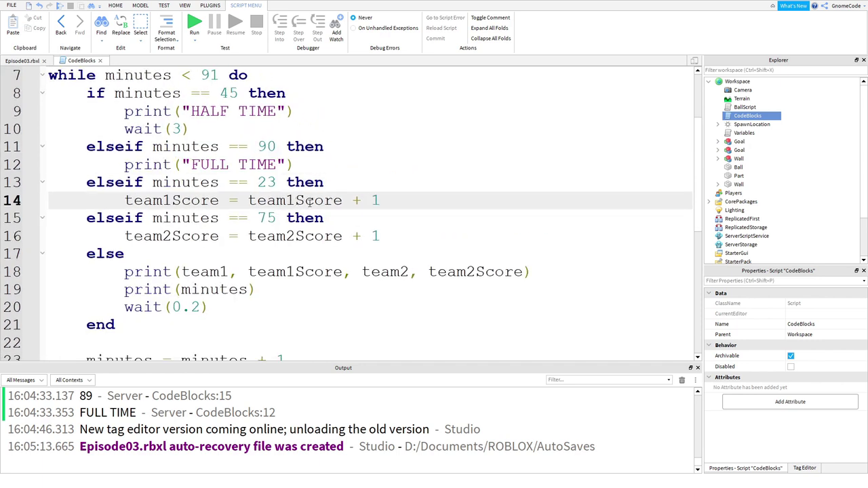
pyautogui.keyDown('ctrl'); pyautogui.scroll(-1, 310, 201); pyautogui.keyUp('ctrl')
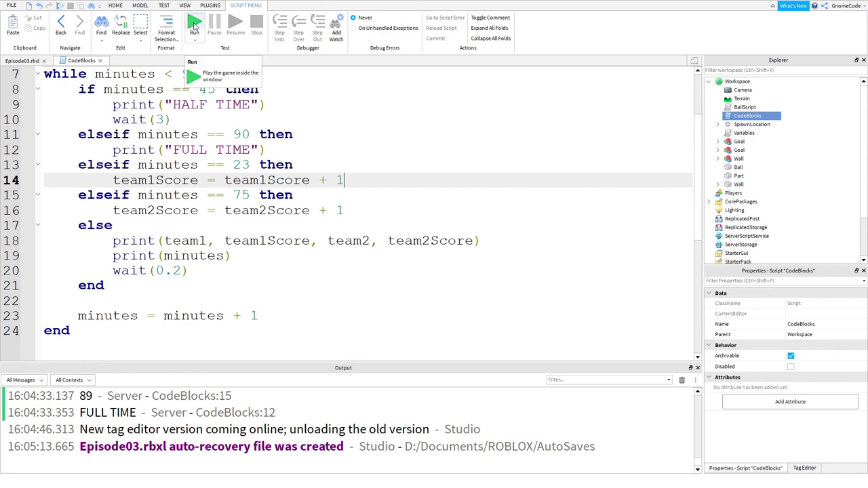
pyautogui.click(328, 169)
pyautogui.click(368, 183)
pyautogui.click(312, 167)
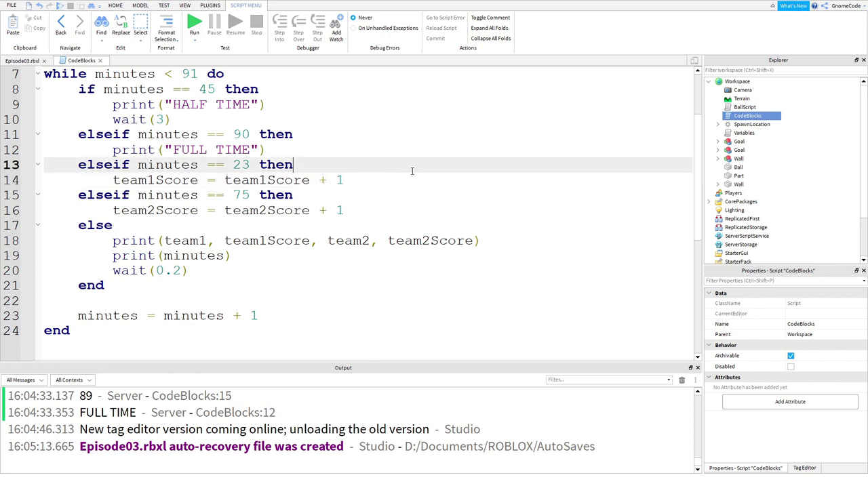
pyautogui.press('Return')
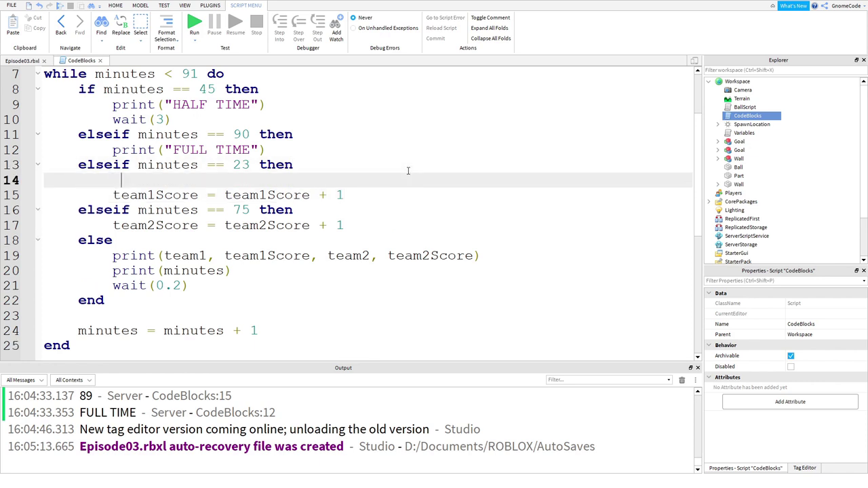
pyautogui.write('prinT')
pyautogui.press('Tab')
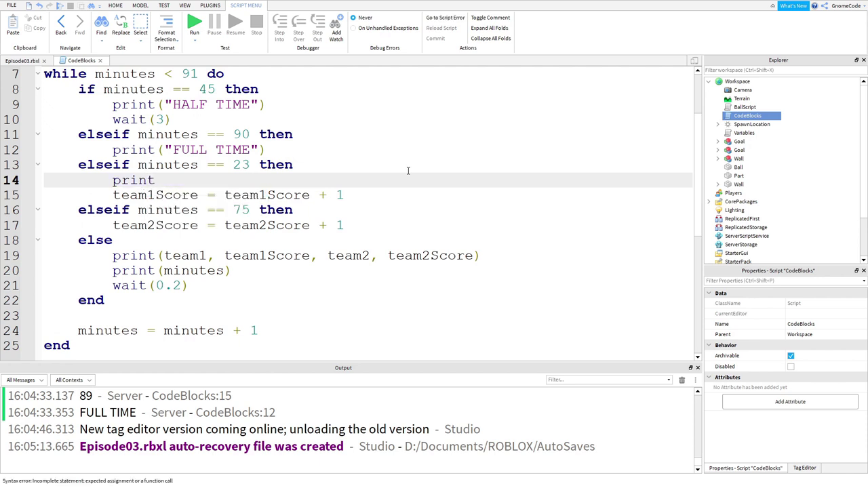
pyautogui.write('("GOOOOOAAAL')
# Copy the GOOOOOAAAL print line into the minute 75 branch
pyautogui.moveTo(278, 180); pyautogui.dragTo(113, 180)
pyautogui.hotkey('ctrl', 'c')
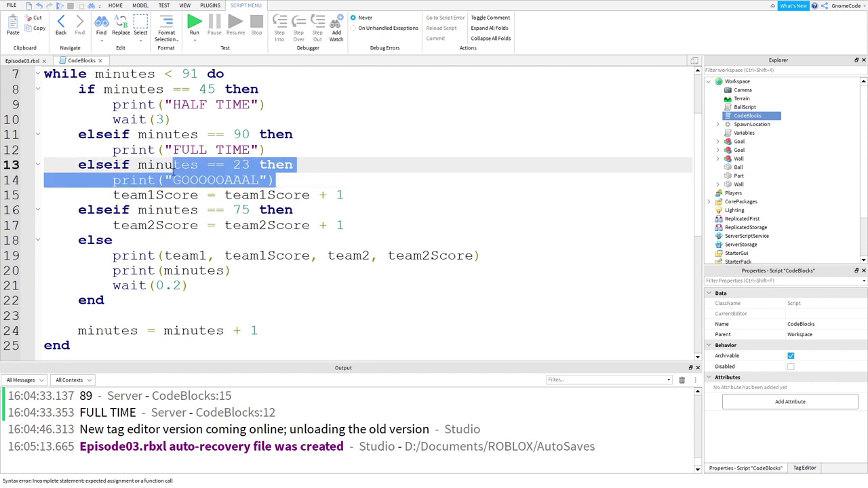
pyautogui.click(298, 210)
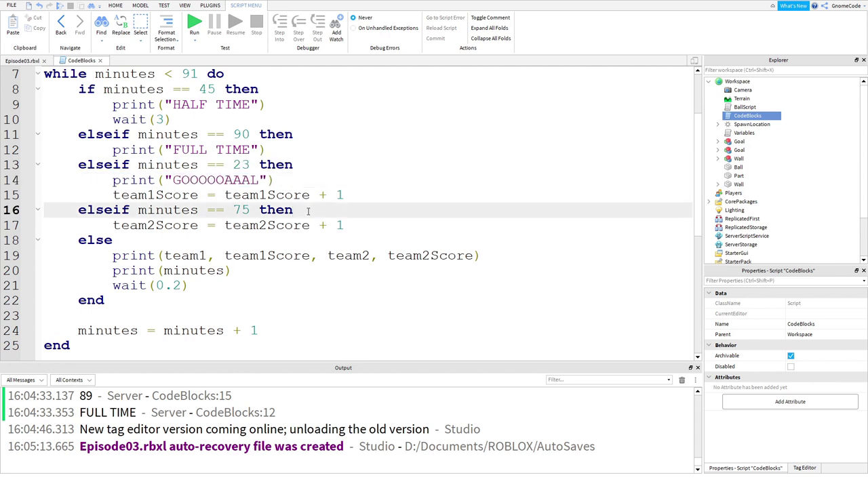
pyautogui.press('Return')
pyautogui.hotkey('ctrl', 'v')
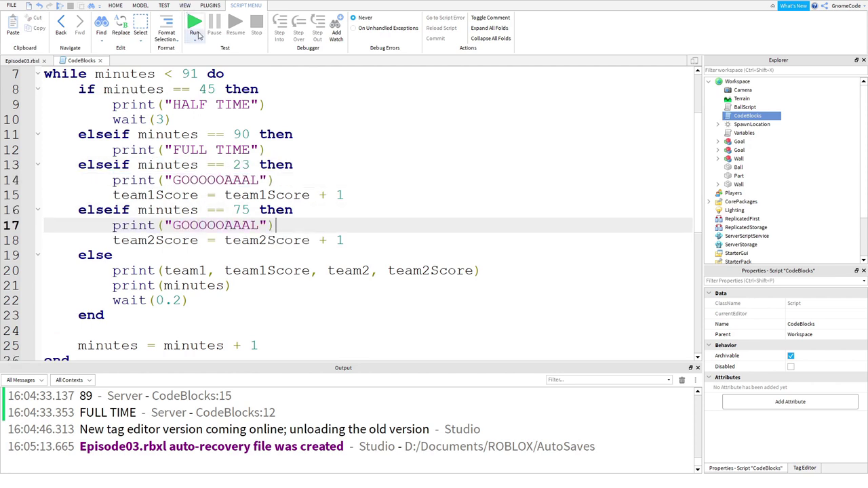
# Play-test the game and enlarge the Output panel to read the scores through FULL TIME
pyautogui.click(194, 23)
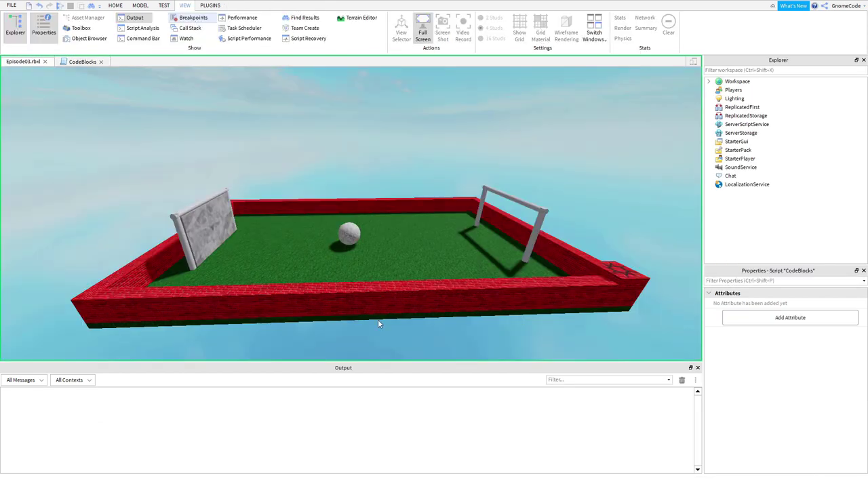
pyautogui.moveTo(364, 365); pyautogui.dragTo(377, 225)
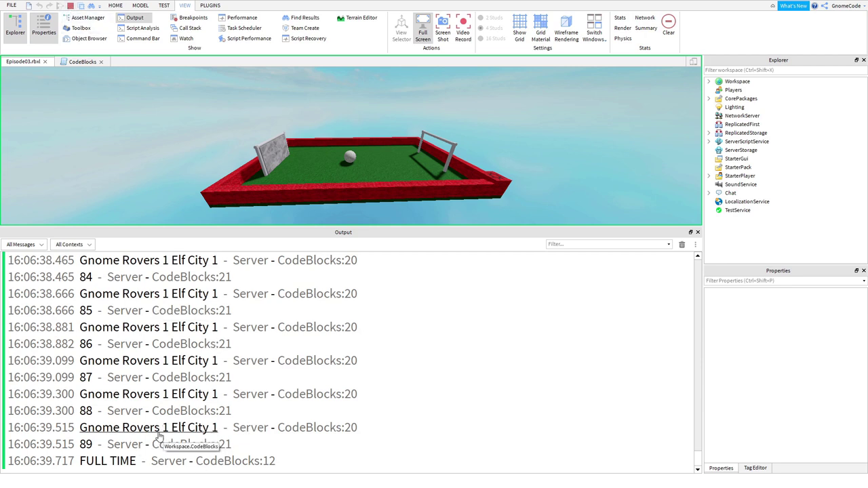
# Stop the play test and return to CodeBlocks with a smaller Output panel
pyautogui.click(71, 6)
pyautogui.click(79, 62)
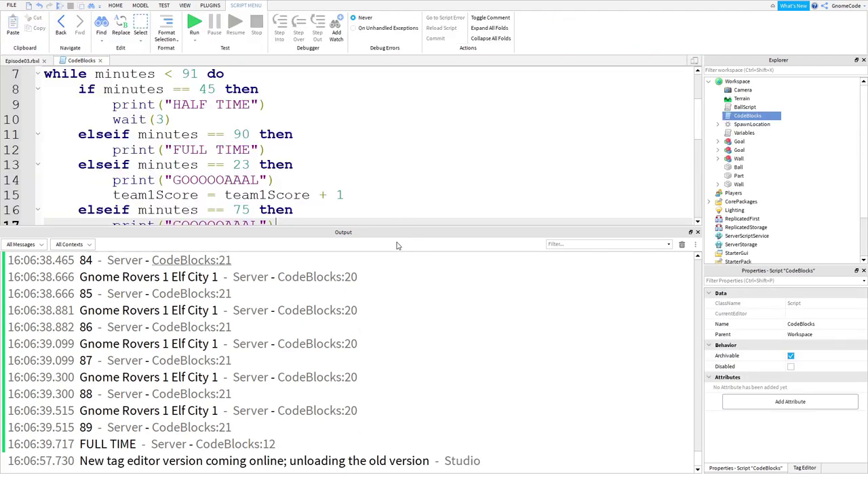
pyautogui.moveTo(391, 361); pyautogui.dragTo(378, 390)
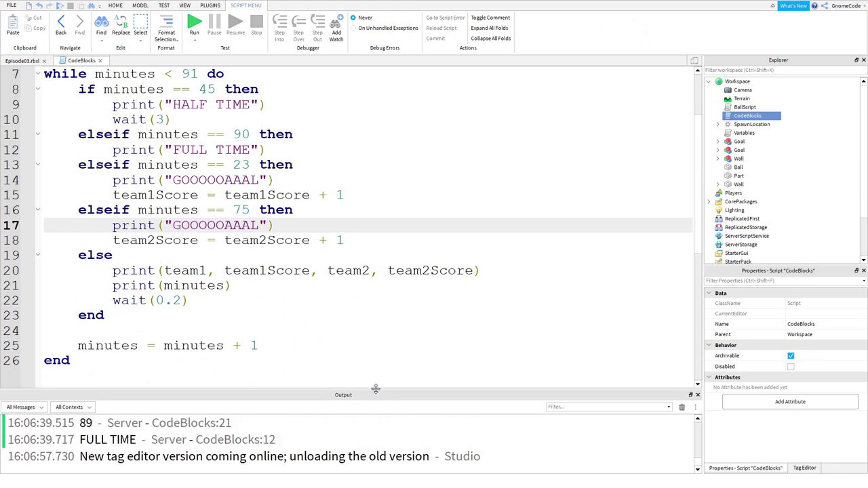
# Review the goal branch lines, then return to the Episode03.rbxl pitch view
pyautogui.click(298, 165)
pyautogui.keyDown('ctrl'); pyautogui.scroll(-1, 282, 206); pyautogui.keyUp('ctrl')
pyautogui.keyDown('ctrl'); pyautogui.scroll(-1, 282, 206); pyautogui.keyUp('ctrl')
pyautogui.scroll(2, 207, 225)
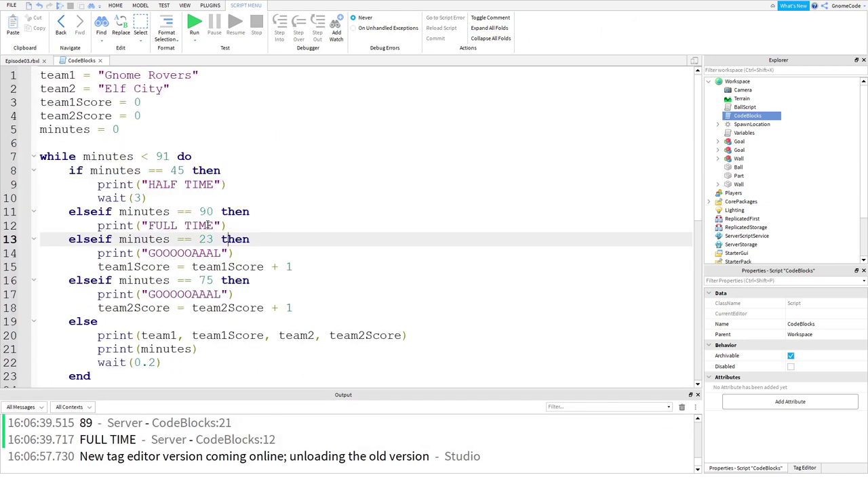
pyautogui.scroll(-6, 131, 314)
pyautogui.scroll(6, 131, 314)
pyautogui.click(365, 251)
pyautogui.click(360, 233)
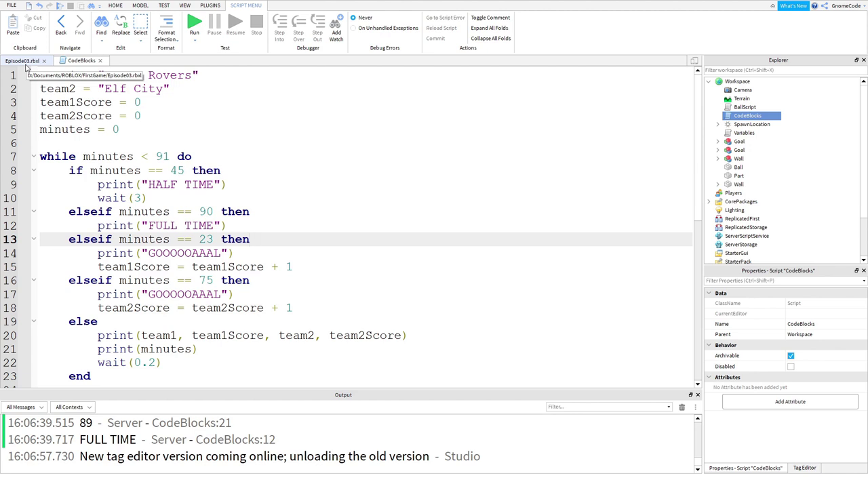
pyautogui.click(26, 63)
pyautogui.click(416, 163)
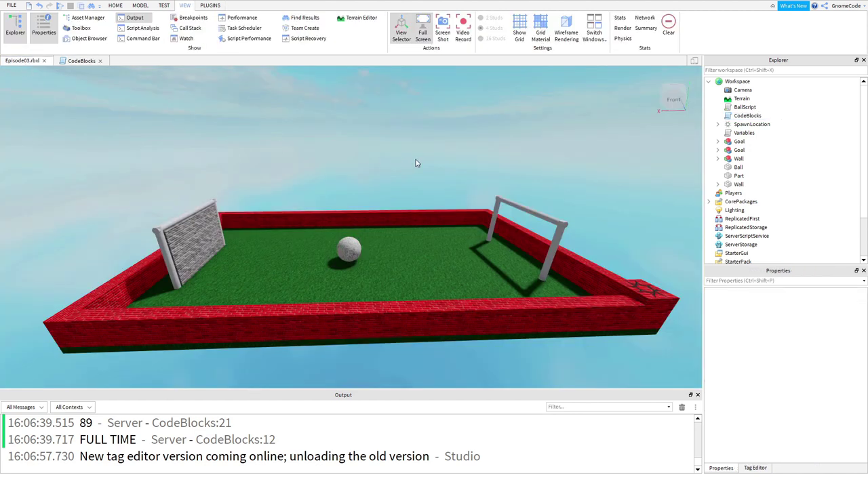